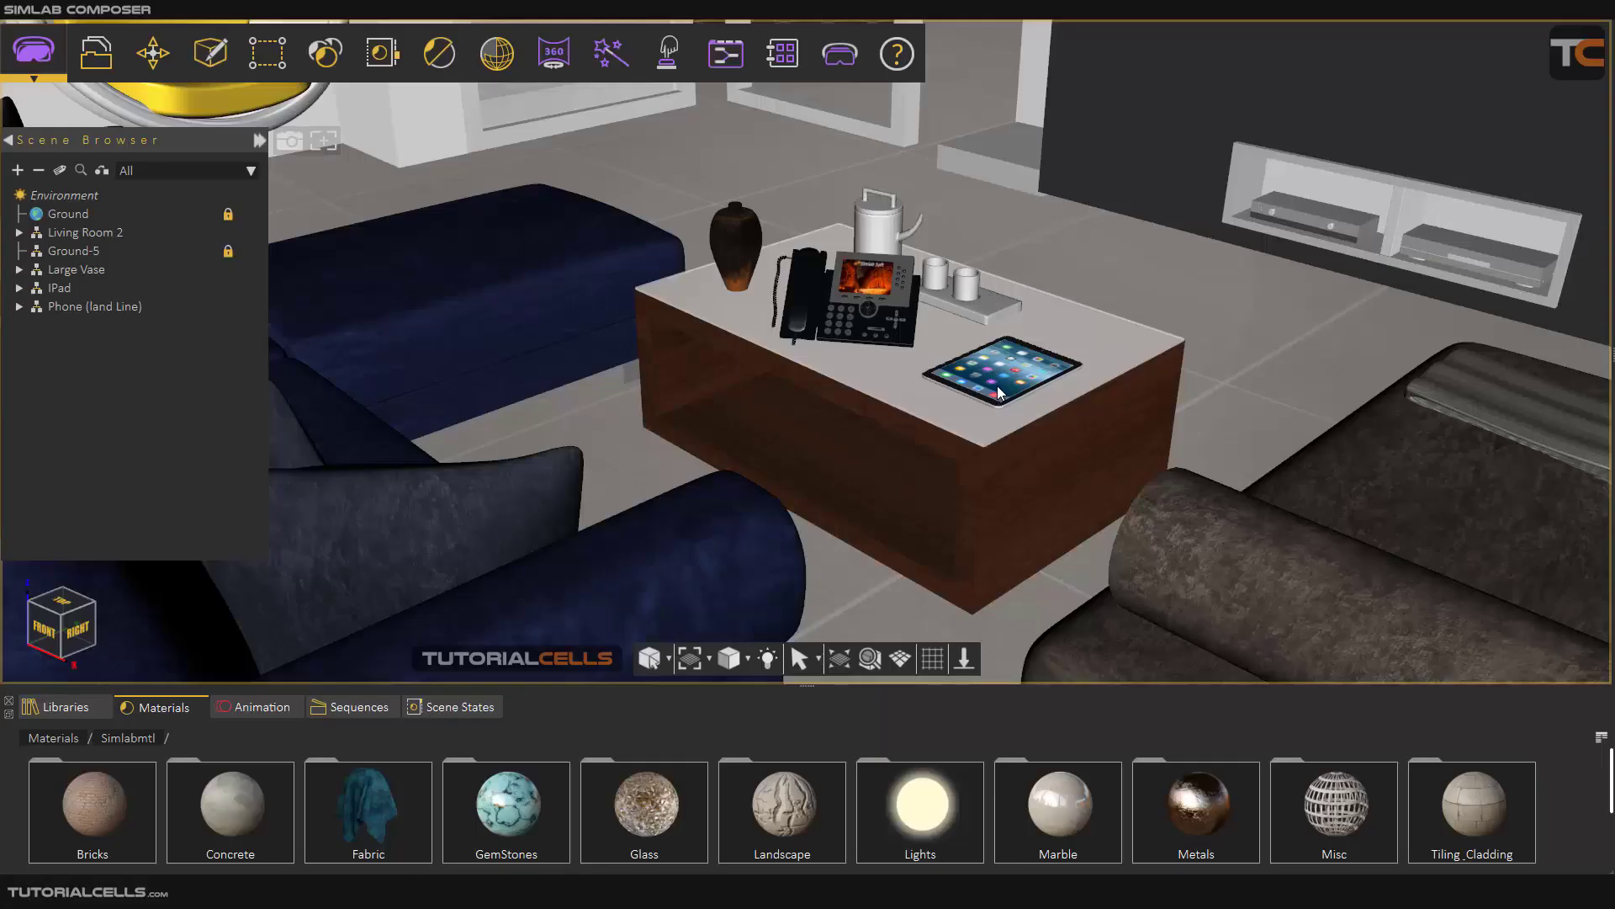
# Select the whole IPad assembly on the coffee table and collapse its branch in the scene tree
pyautogui.scroll(2, 972, 406)
pyautogui.scroll(-3, 895, 455)
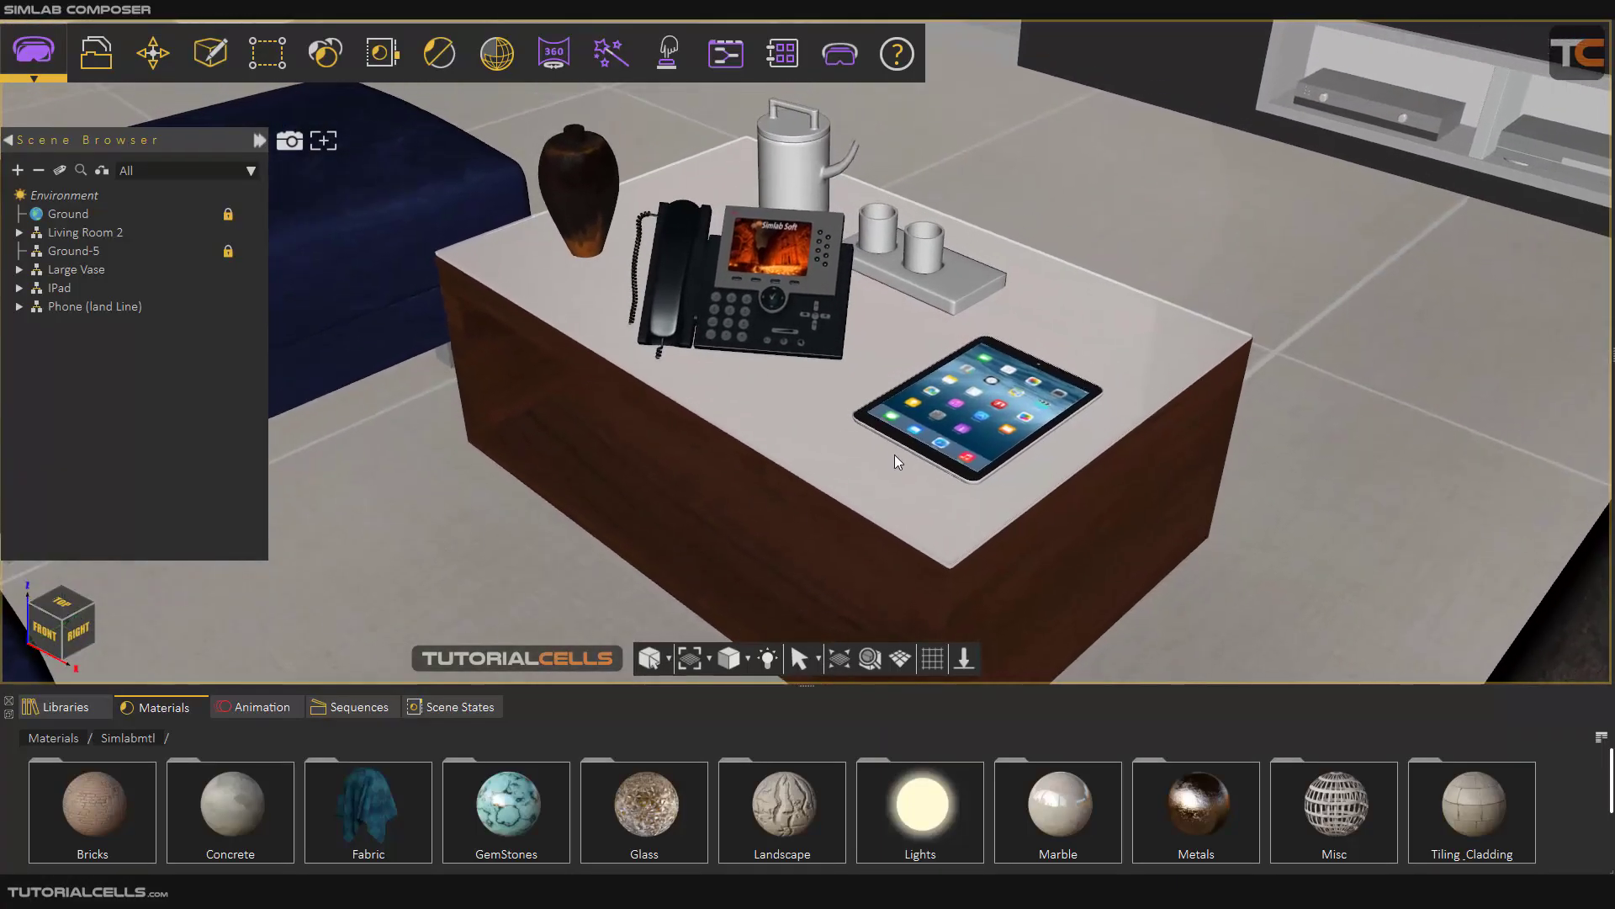
pyautogui.click(940, 427)
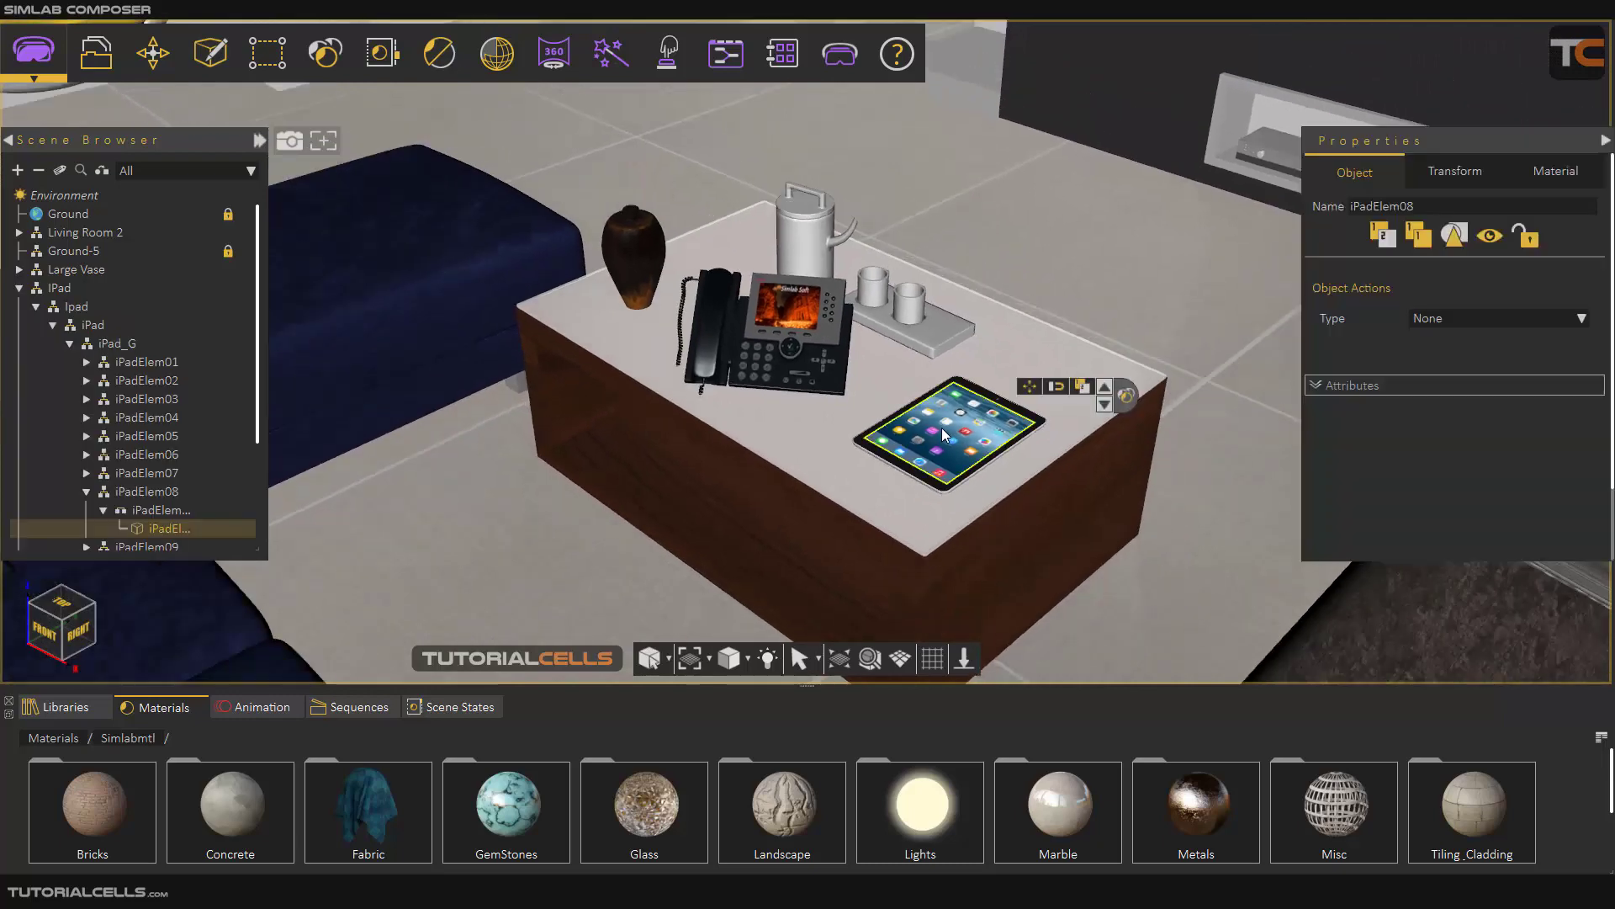
pyautogui.scroll(2, 943, 427)
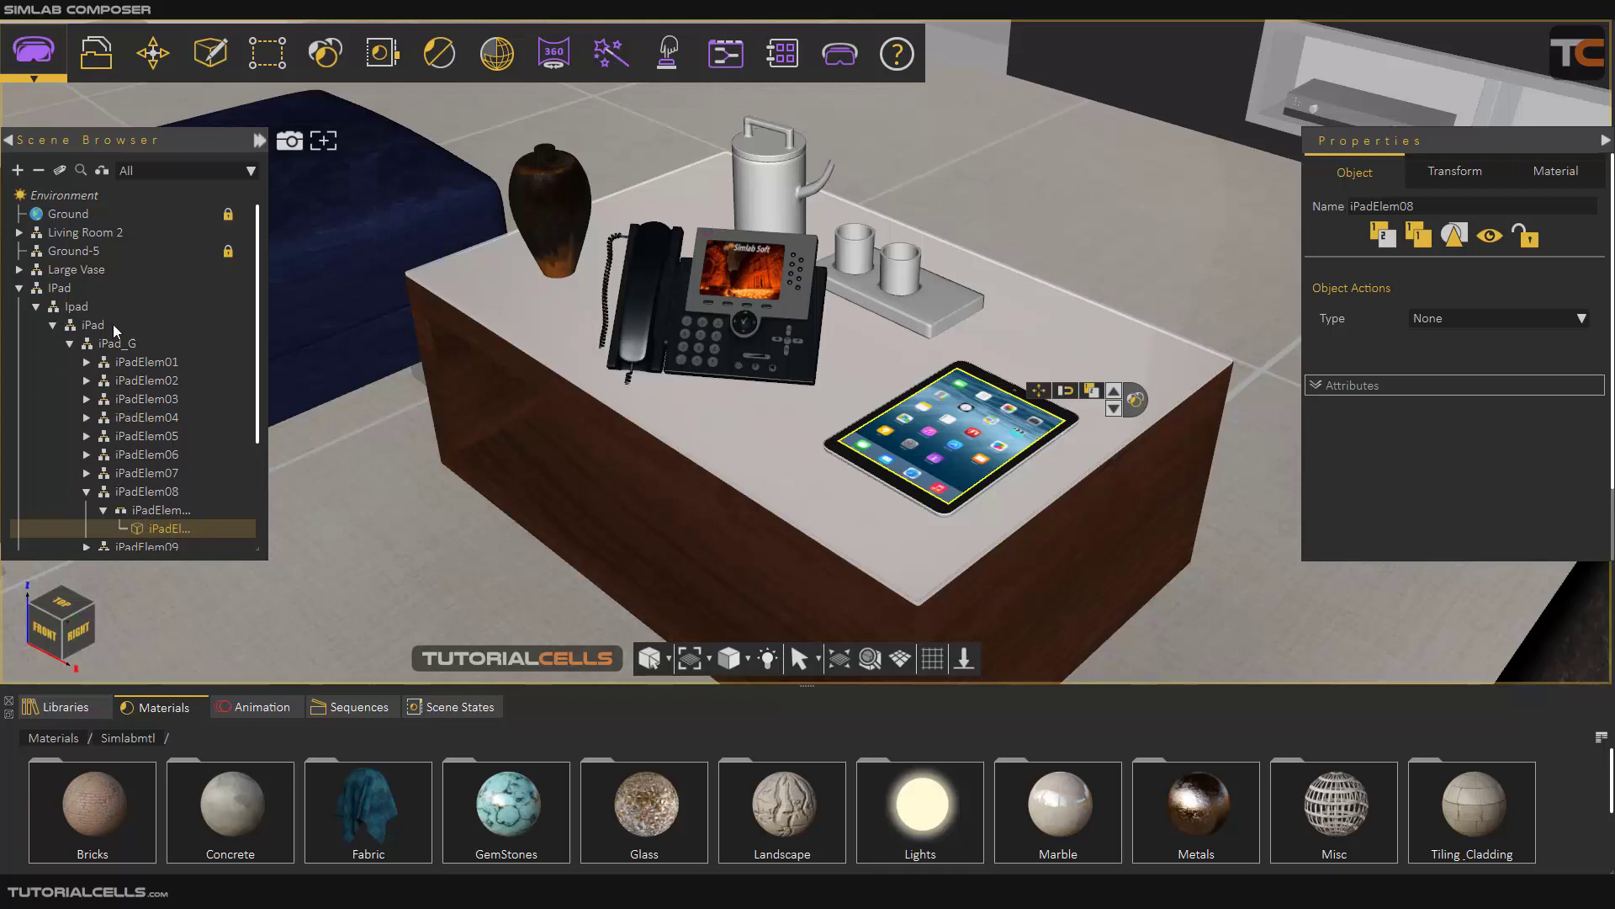
pyautogui.click(898, 446)
pyautogui.click(899, 446)
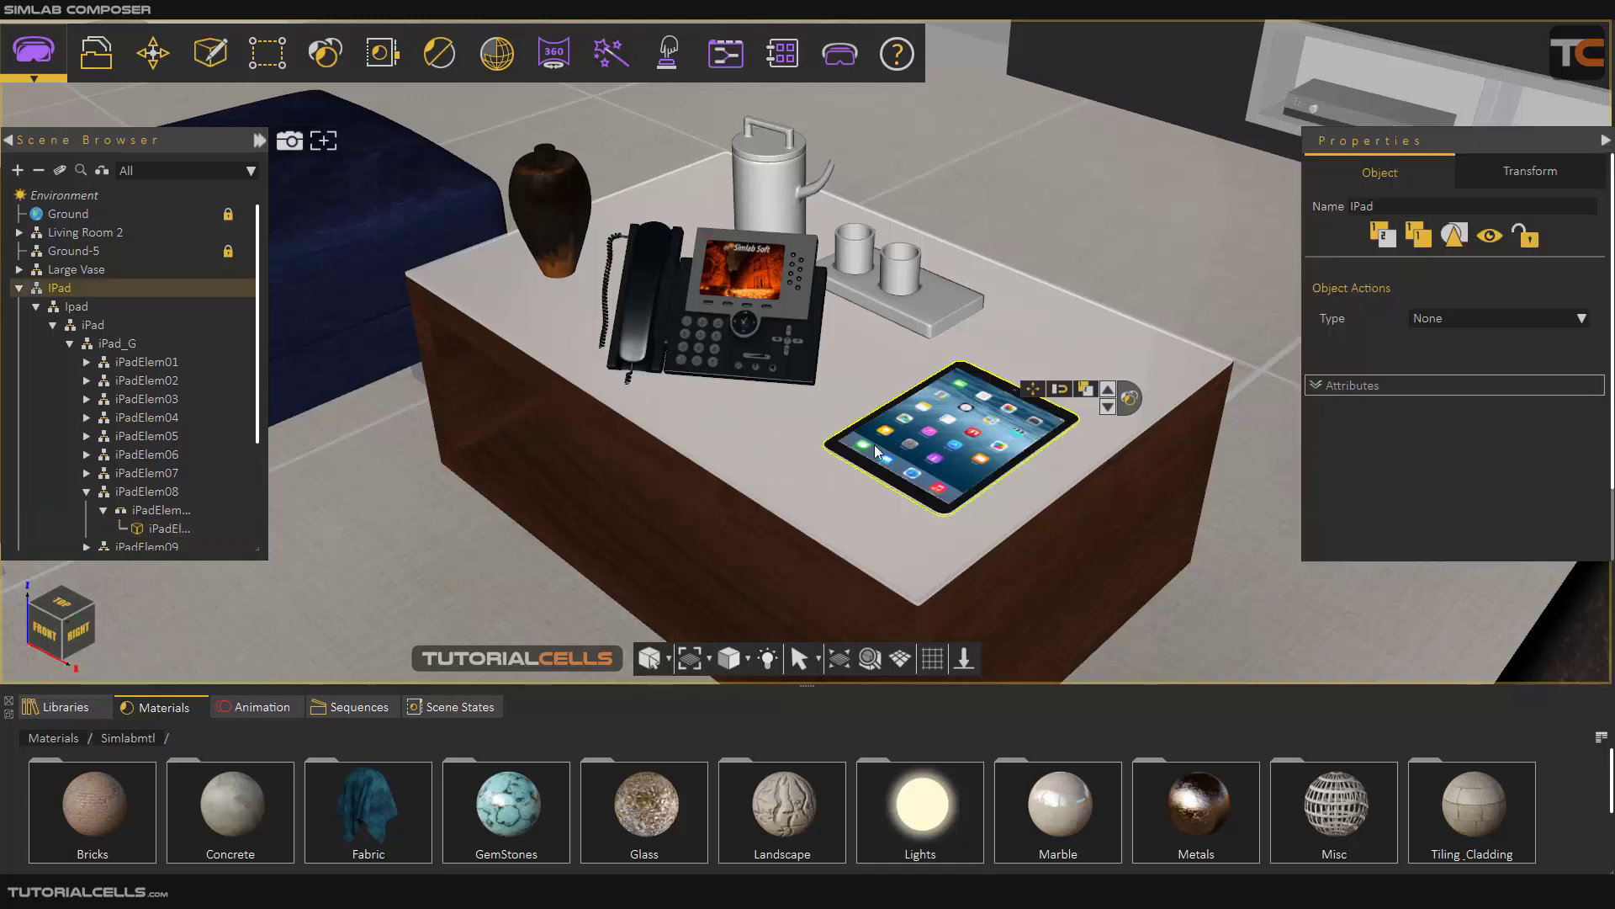
pyautogui.click(18, 288)
pyautogui.click(50, 288)
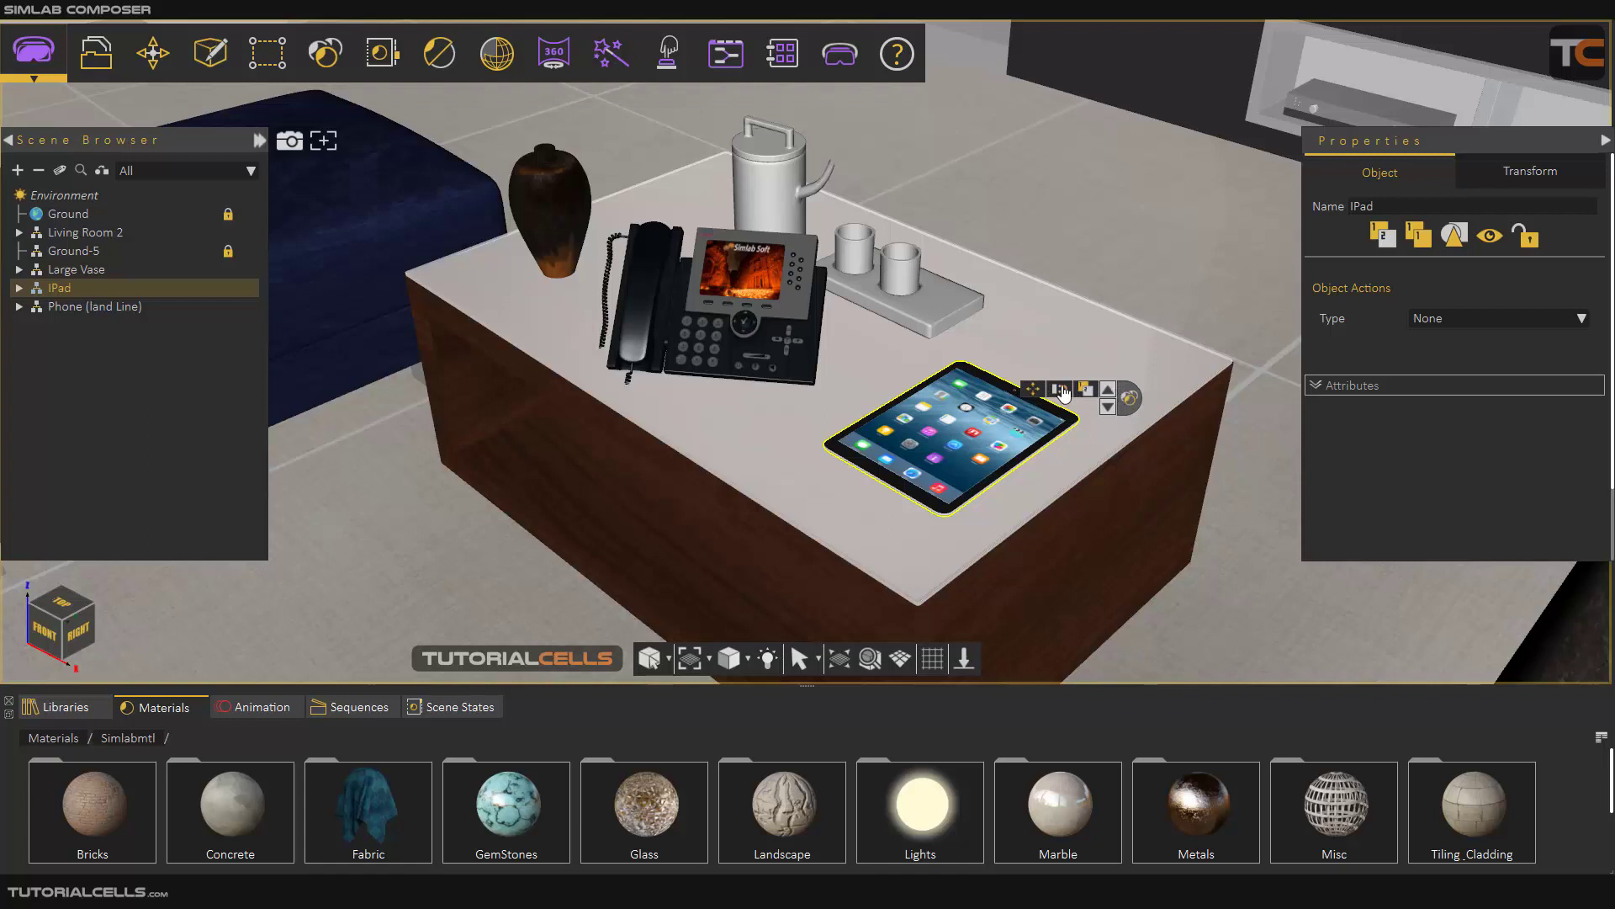
# Activate the transform gizmo on the iPad and extend the selection from its screen part to the whole IPad assembly
pyautogui.click(988, 424)
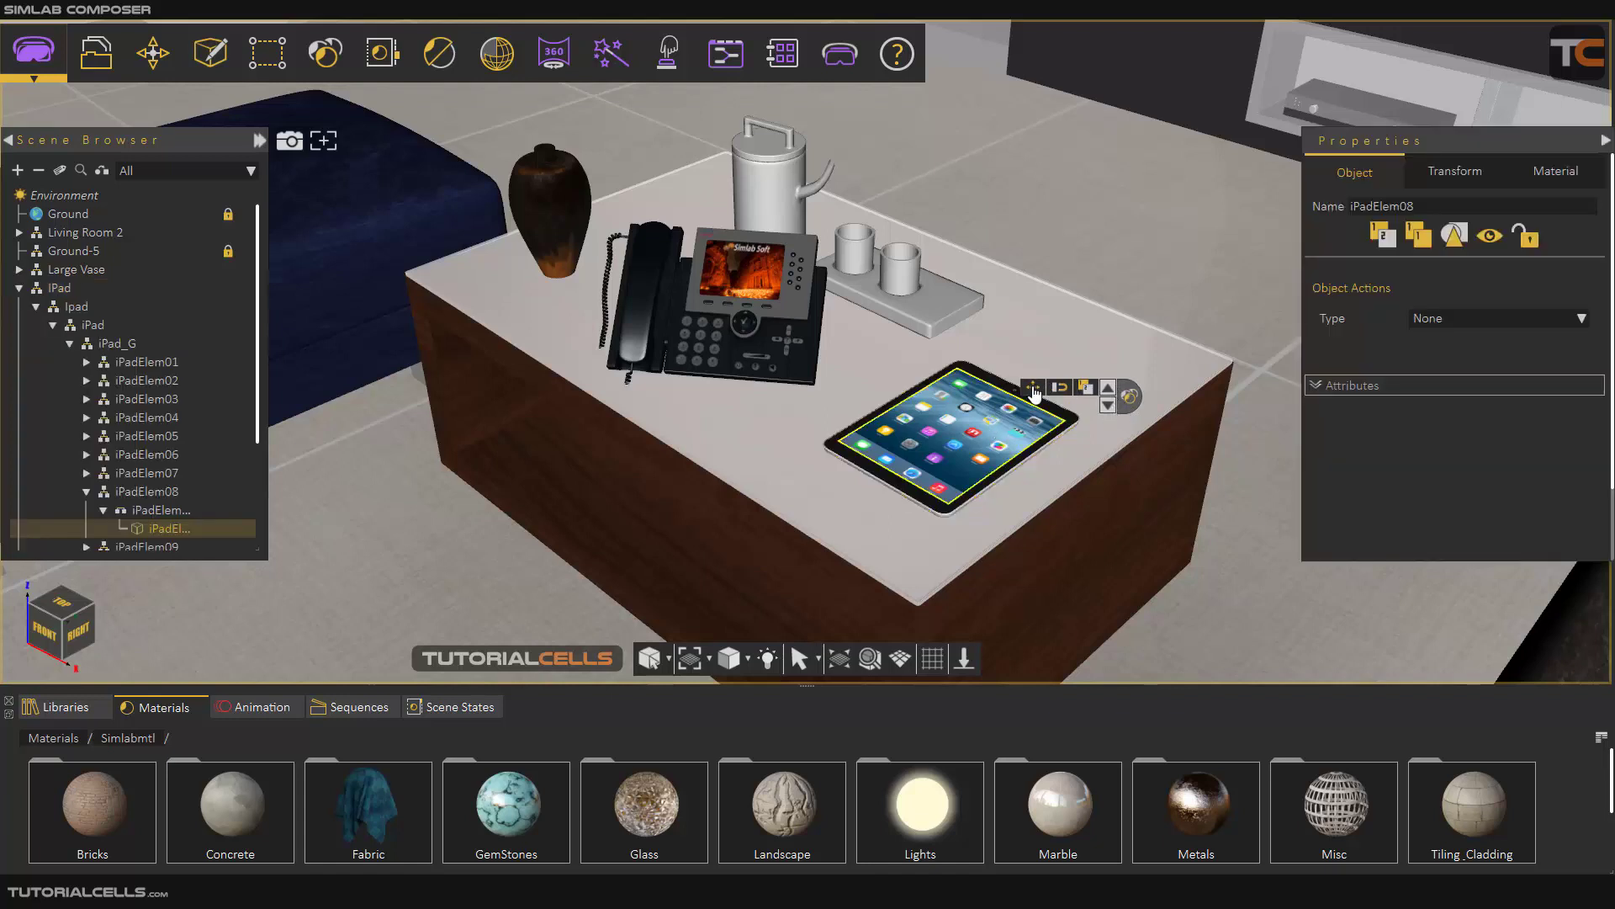
pyautogui.click(1033, 387)
pyautogui.click(899, 422)
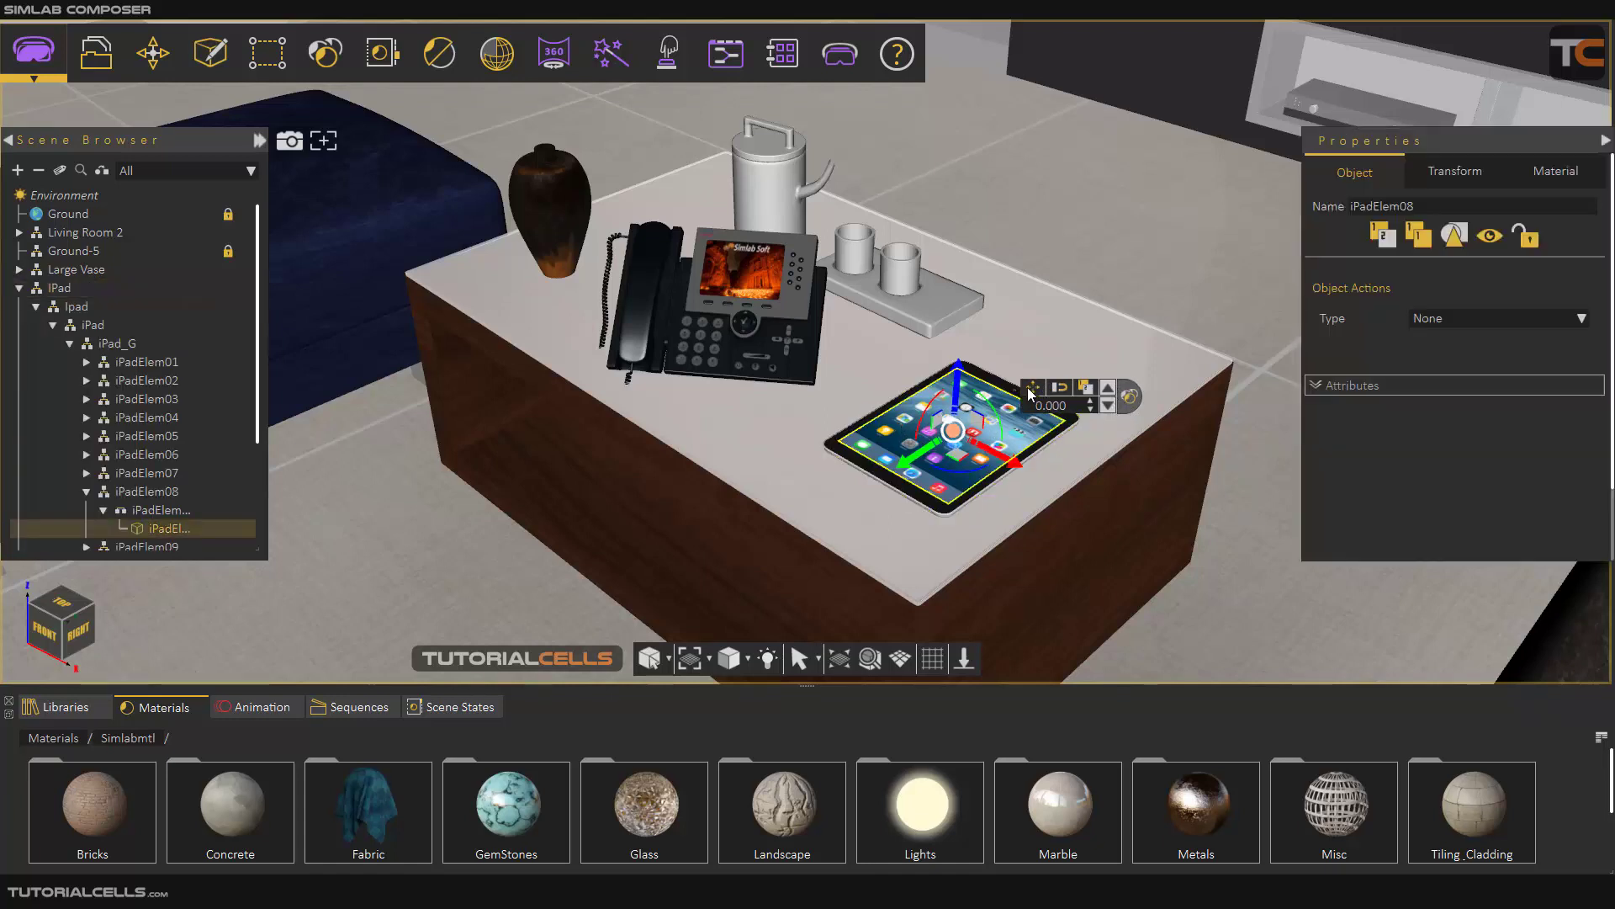
pyautogui.click(1032, 388)
pyautogui.click(1032, 388)
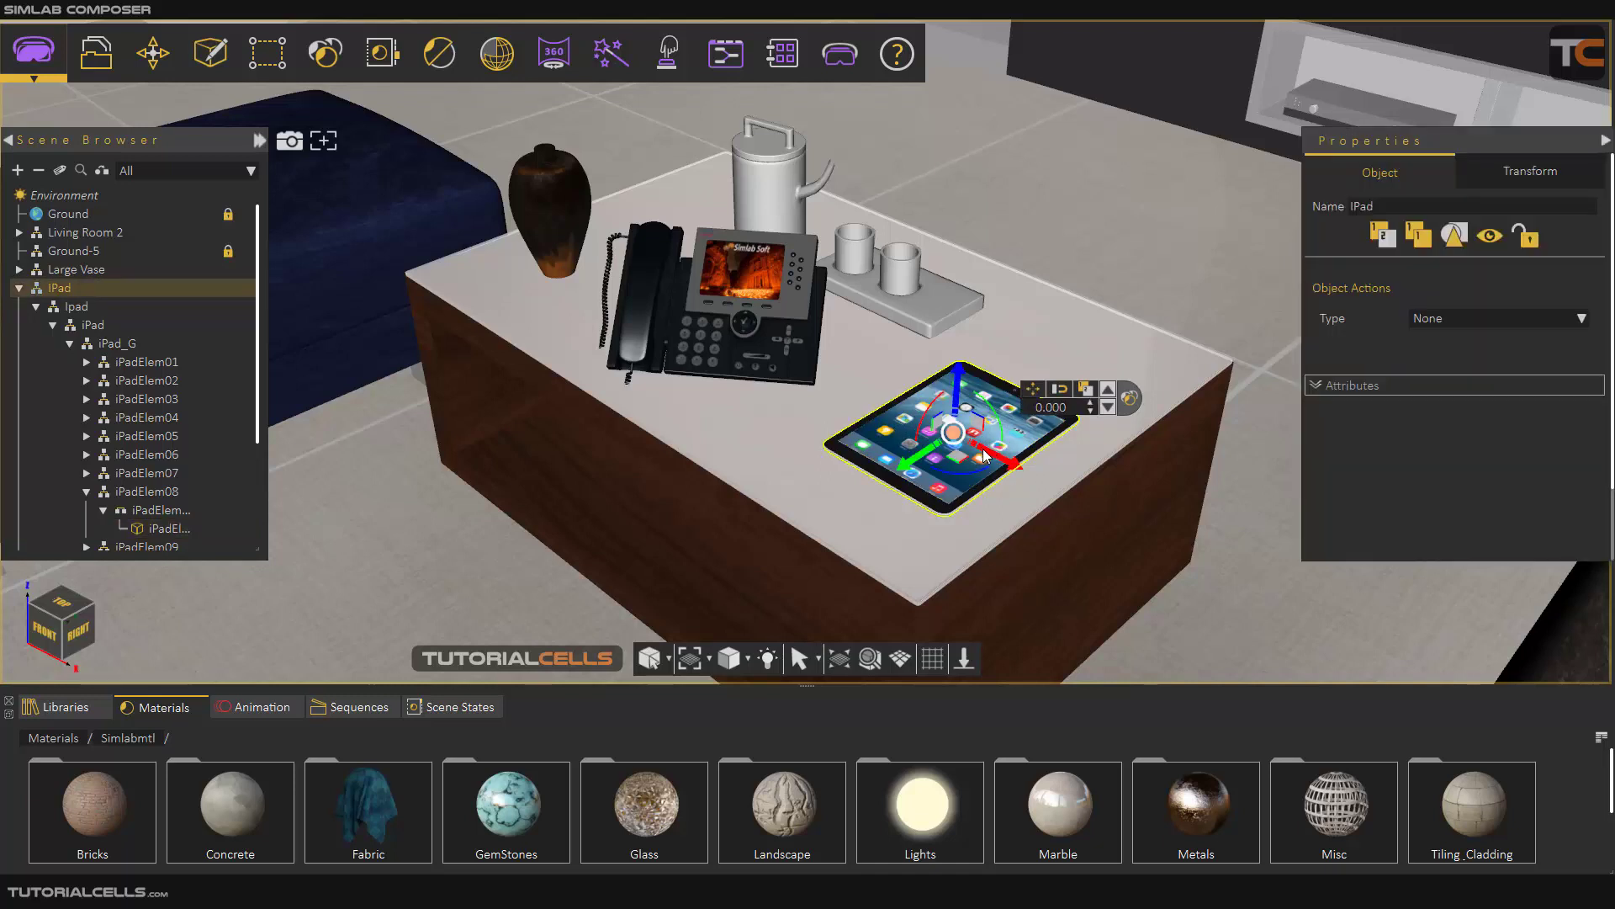
# Move the iPad by 0.1 along the gizmo's red axis, and pull it back onto the tabletop
pyautogui.moveTo(990, 455)
pyautogui.mouseDown()
pyautogui.moveTo(955, 454)
pyautogui.moveTo(990, 451)
pyautogui.mouseUp()
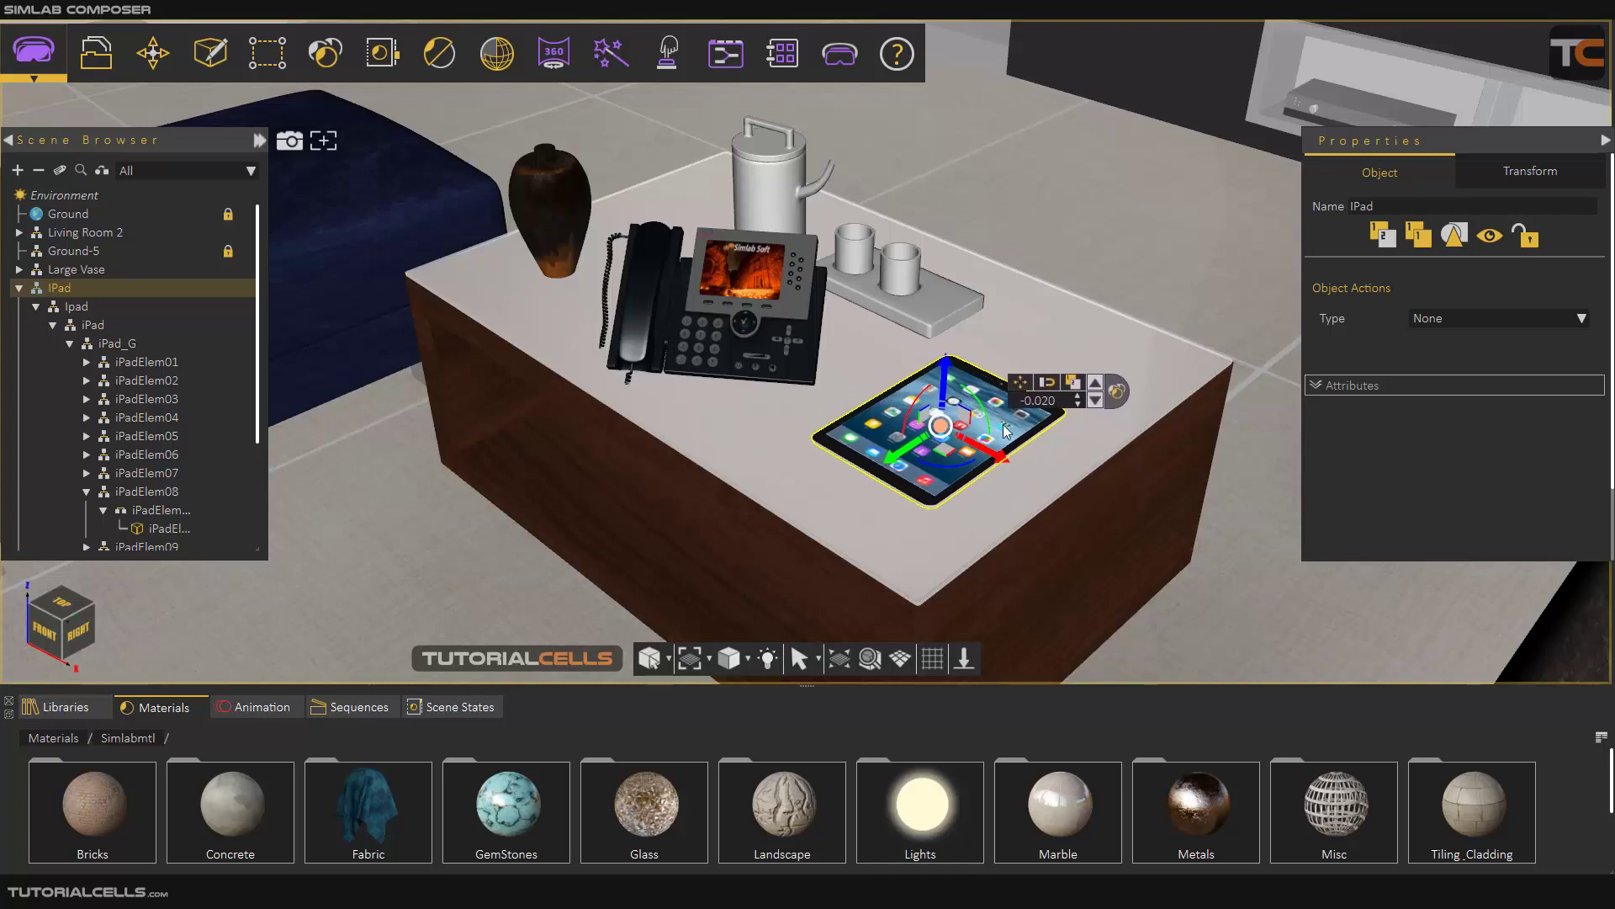
pyautogui.moveTo(1059, 401); pyautogui.dragTo(1021, 402)
pyautogui.write('0.1')
pyautogui.press('Return')
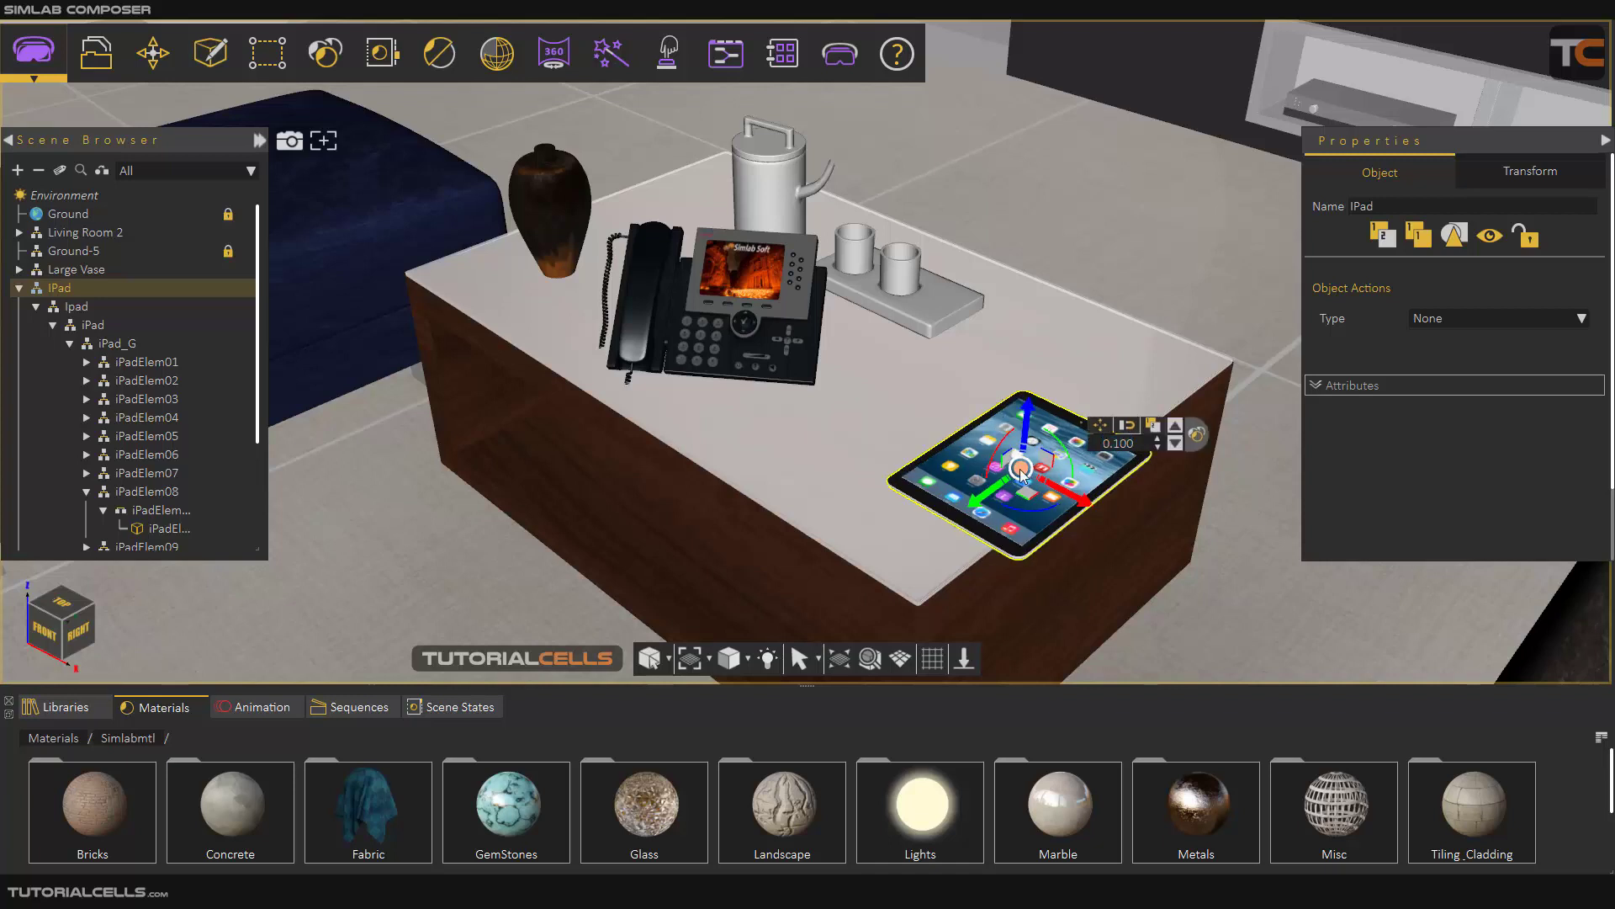
pyautogui.moveTo(1070, 502); pyautogui.dragTo(1000, 399)
# Rotate the iPad 90 degrees with the transform gizmo so that it stands upright on the table
pyautogui.scroll(2, 947, 392)
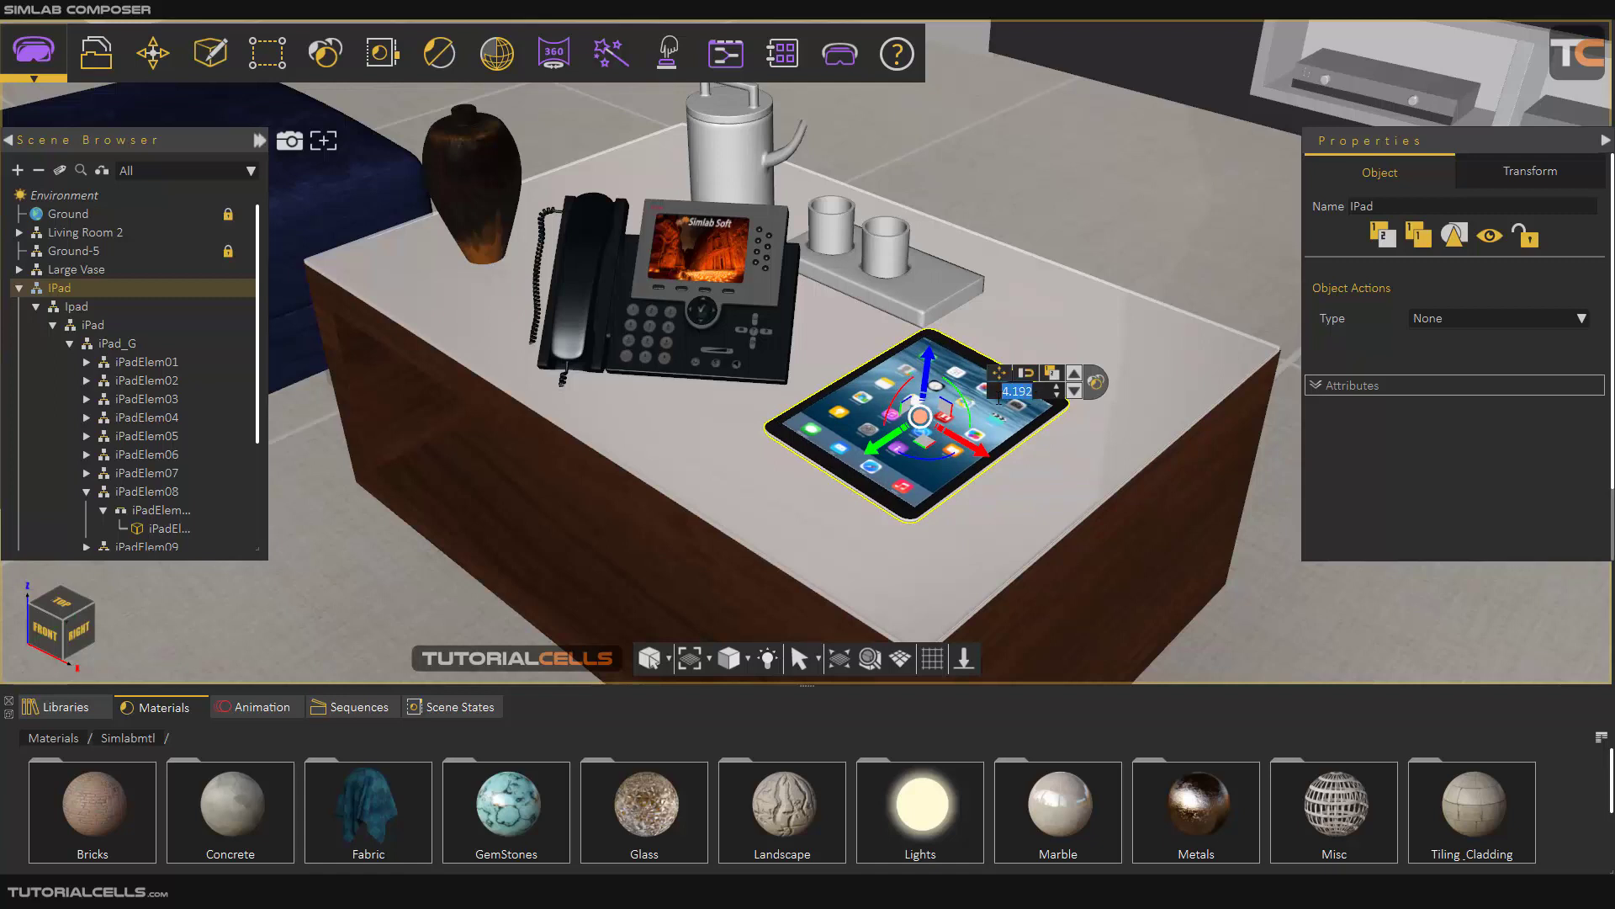
pyautogui.write('45')
pyautogui.press('BackSpace')
pyautogui.press('BackSpace')
pyautogui.write('90')
pyautogui.press('Return')
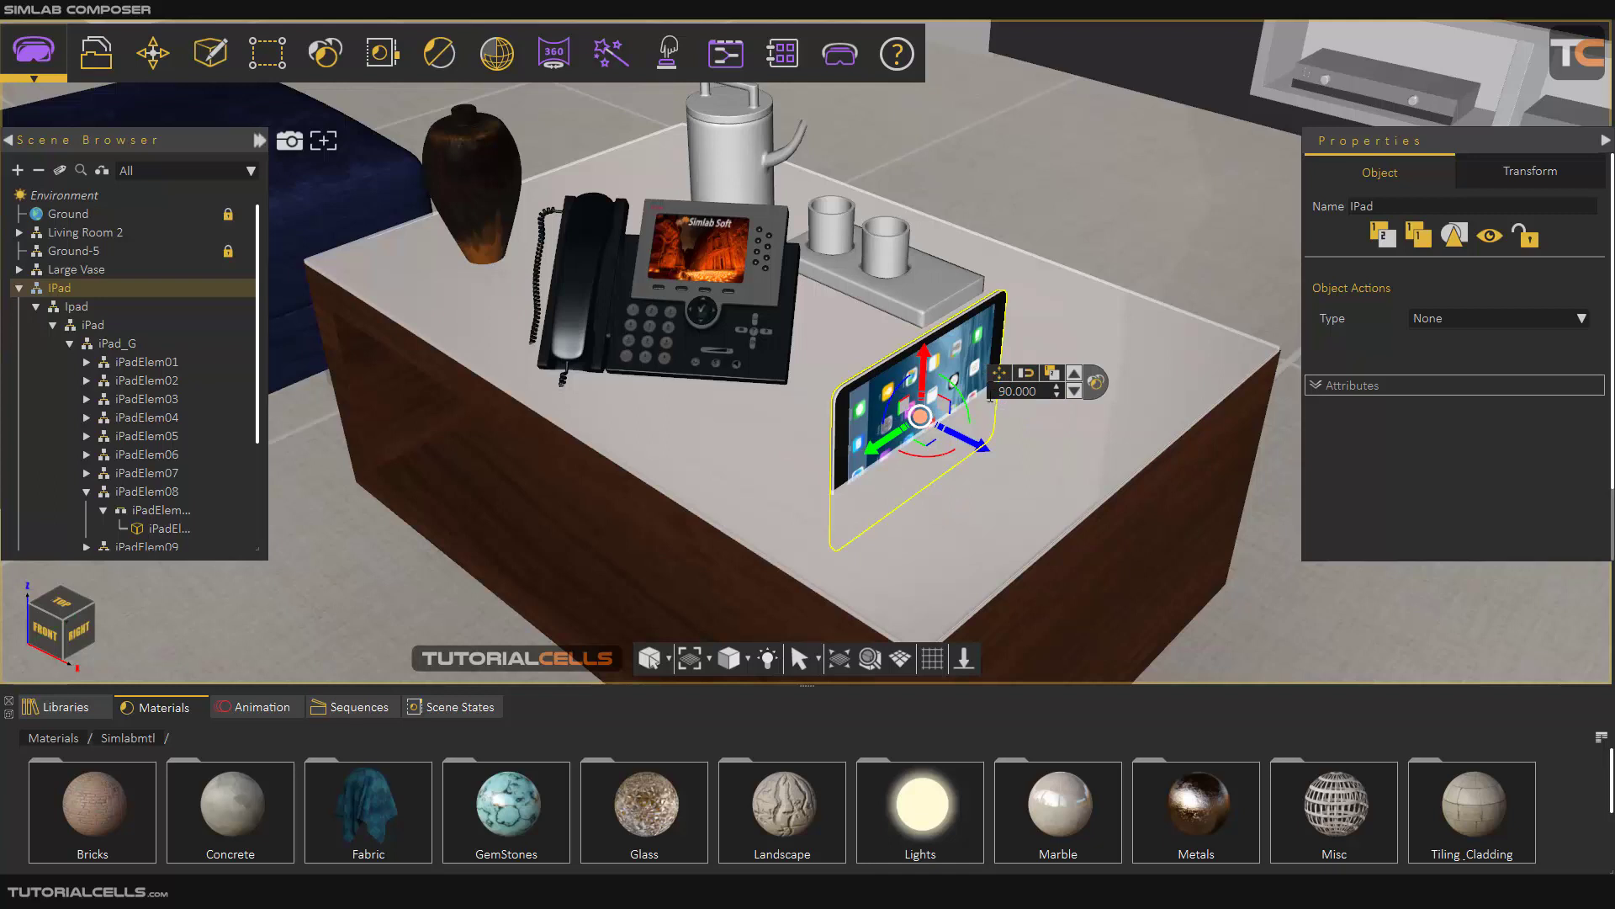
pyautogui.doubleClick(1018, 391)
# Examine the transform values of the iPad and the transform and object properties of the cup nearer the phone
pyautogui.click(1532, 176)
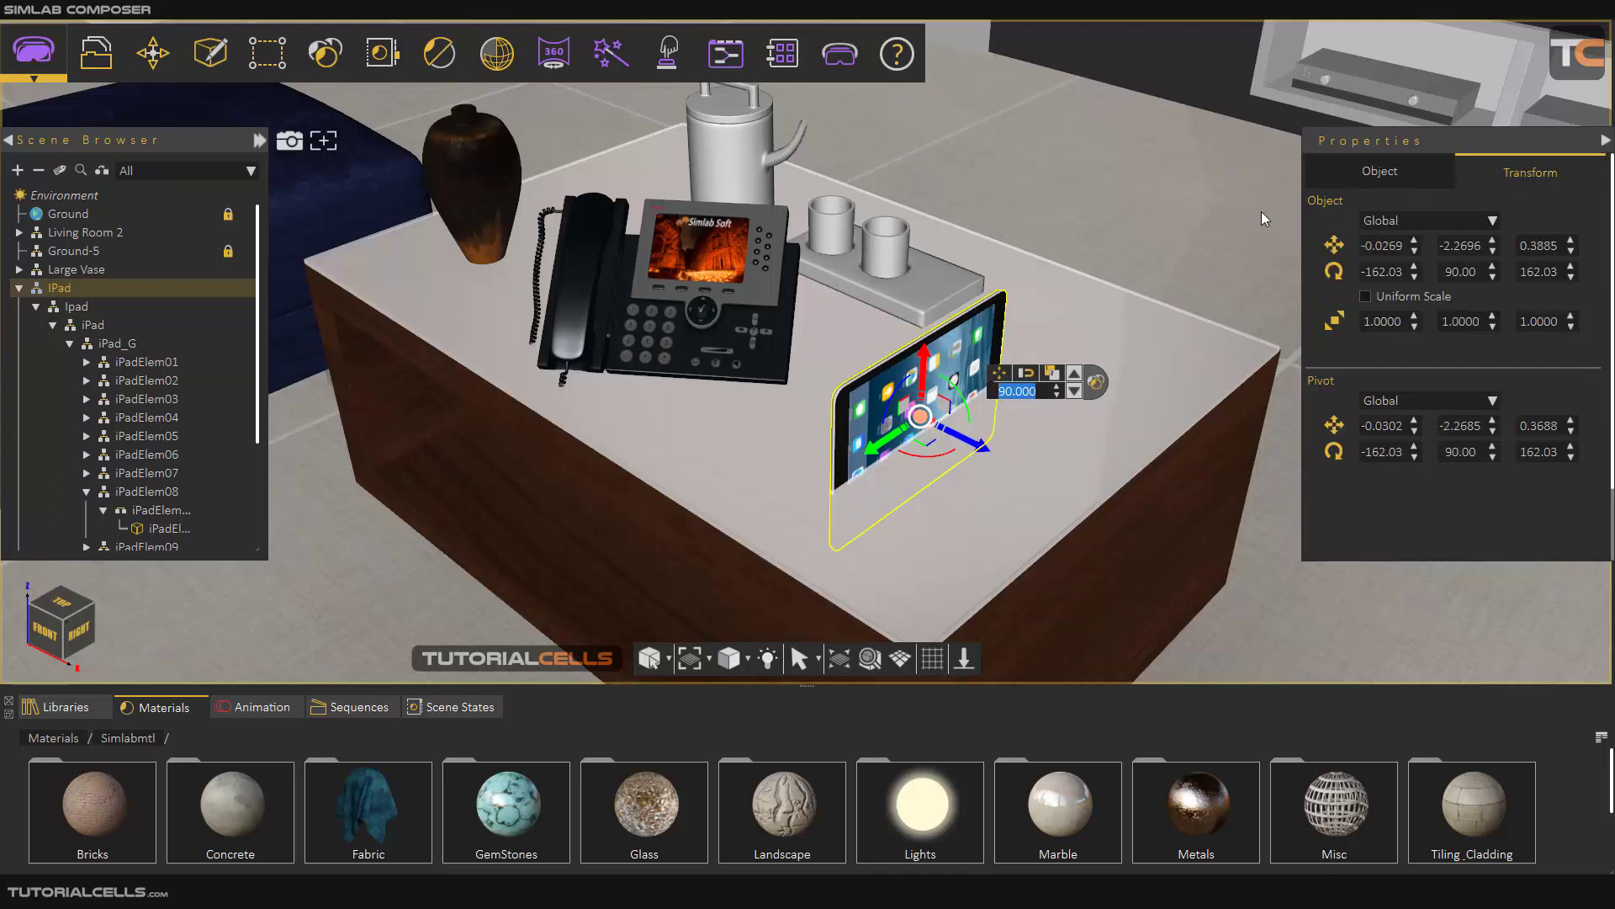
pyautogui.click(829, 226)
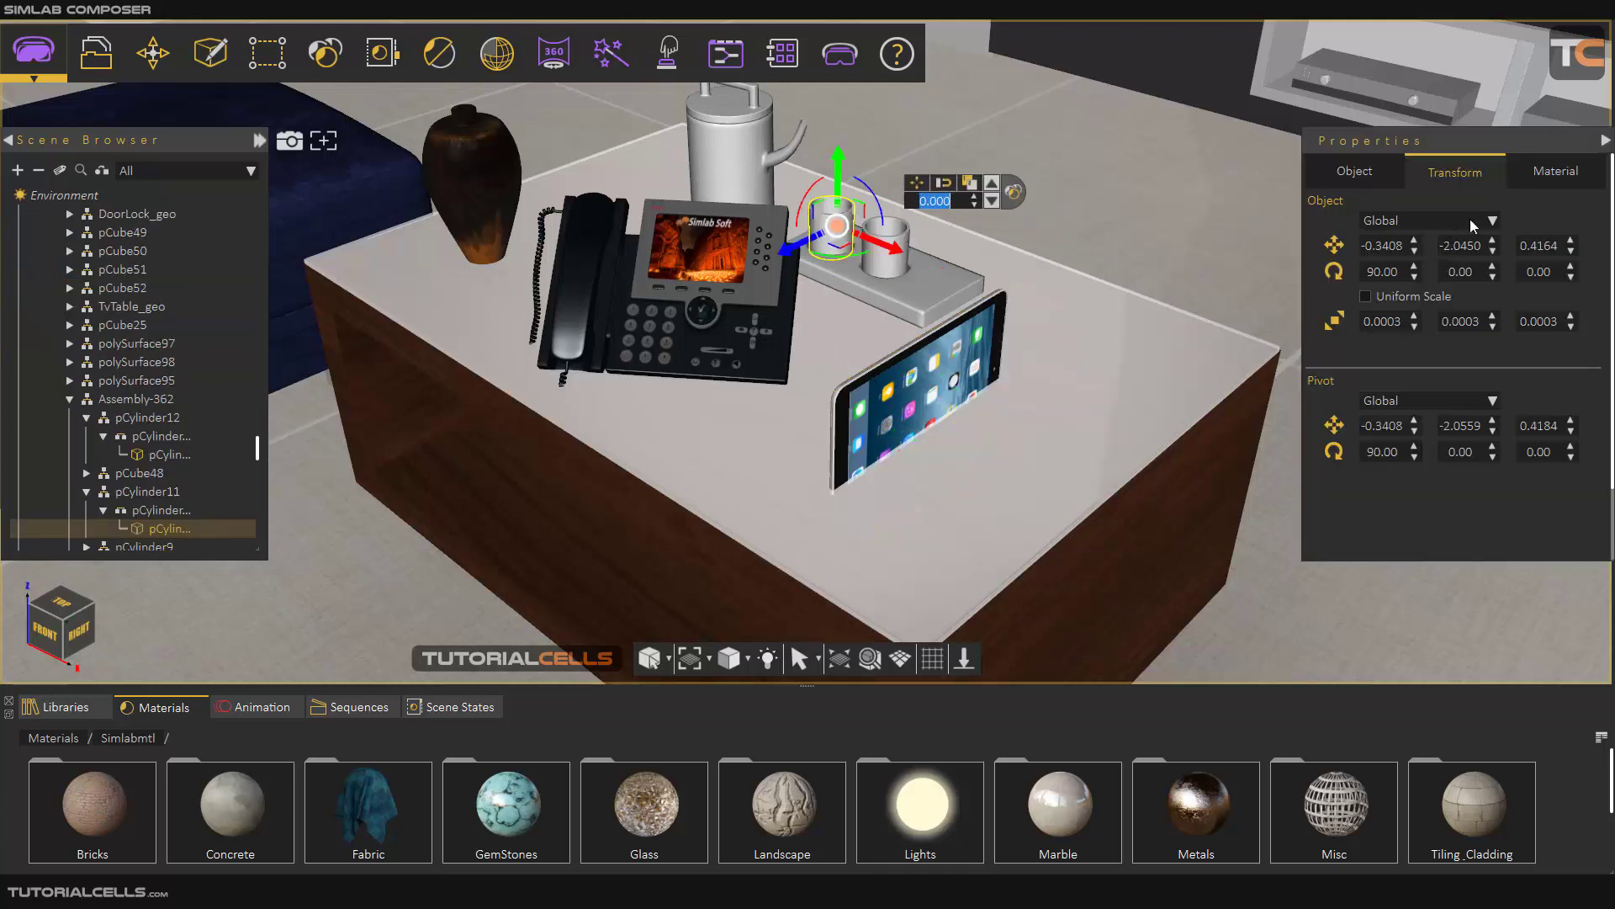
pyautogui.click(1353, 173)
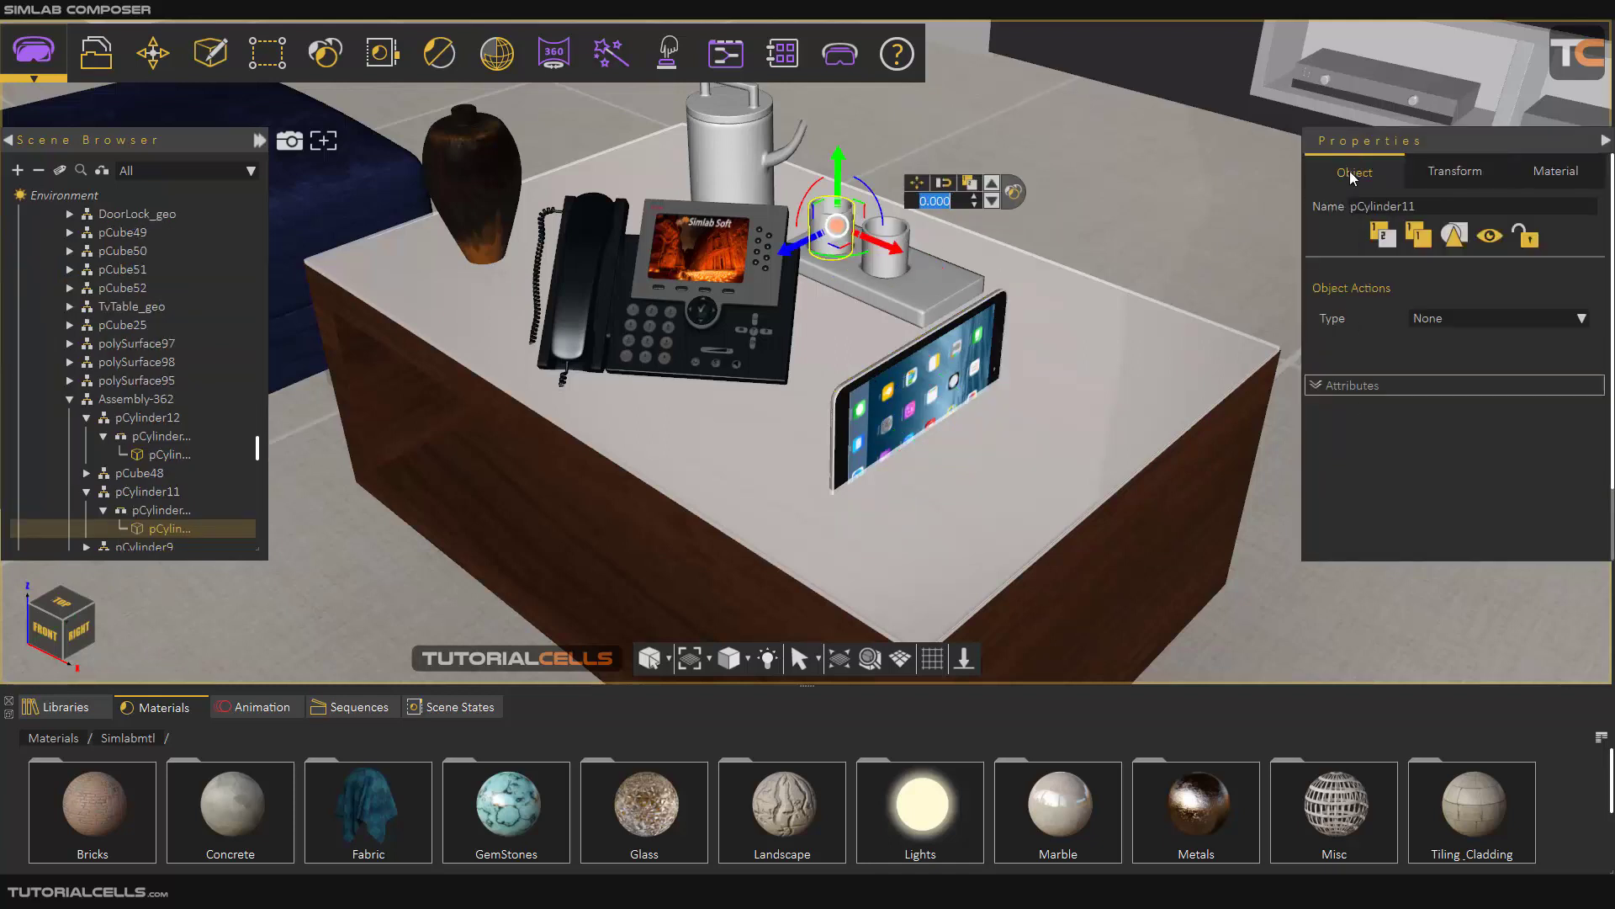
pyautogui.click(1606, 143)
pyautogui.click(1607, 151)
pyautogui.click(1441, 174)
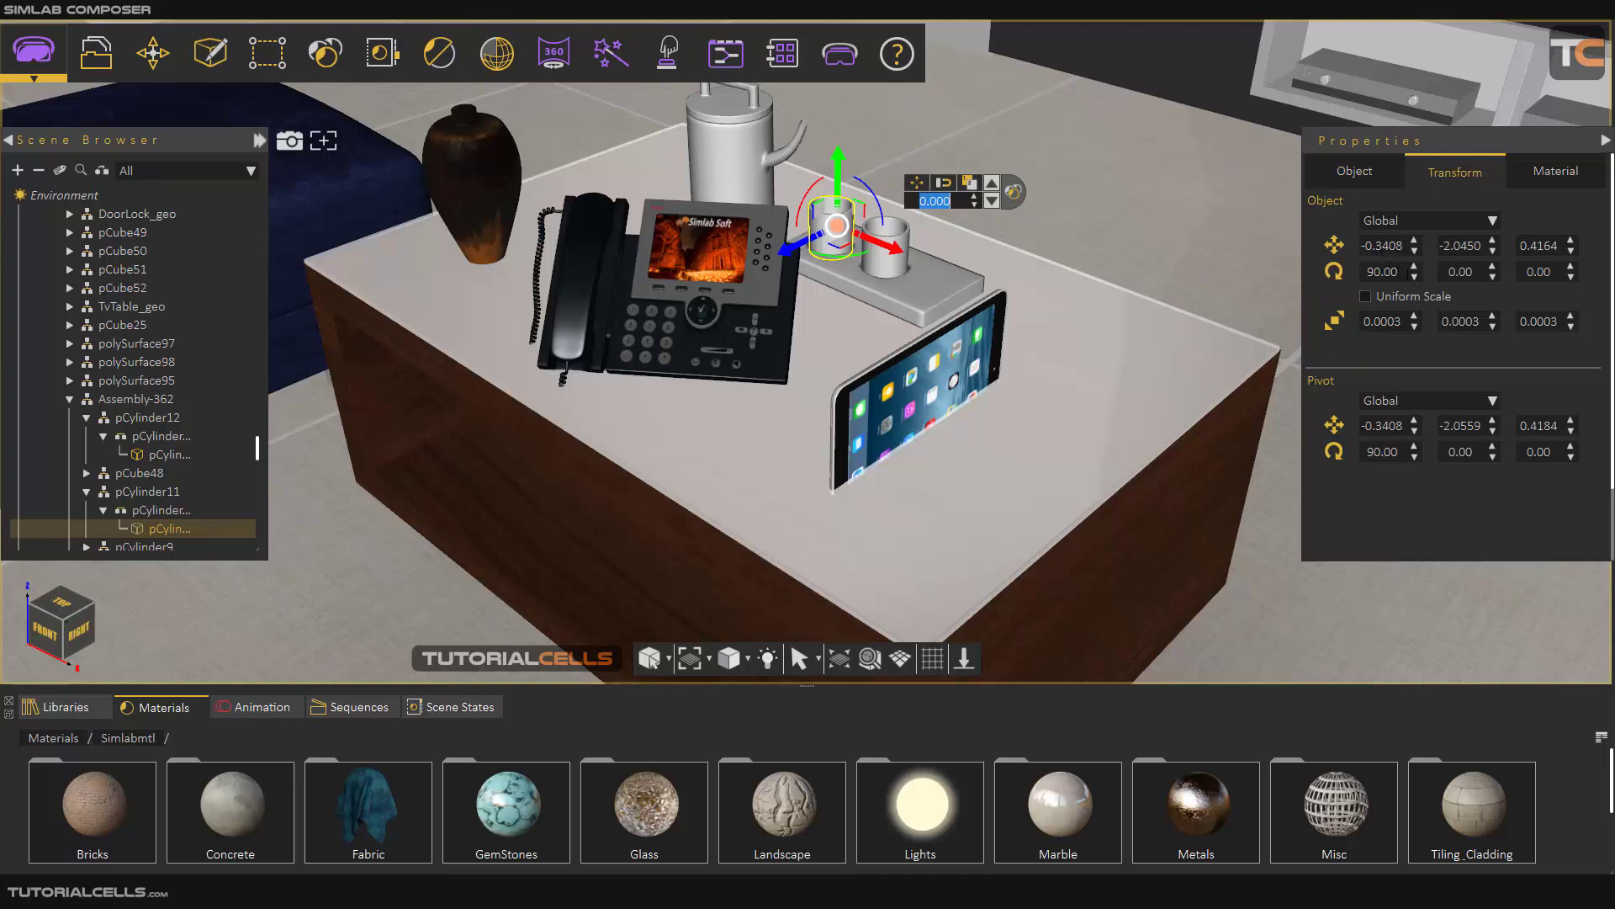
# Set the X rotation of the cup nearer the phone to 0
pyautogui.moveTo(1407, 274); pyautogui.dragTo(1340, 276)
pyautogui.write('0')
pyautogui.press('Return')
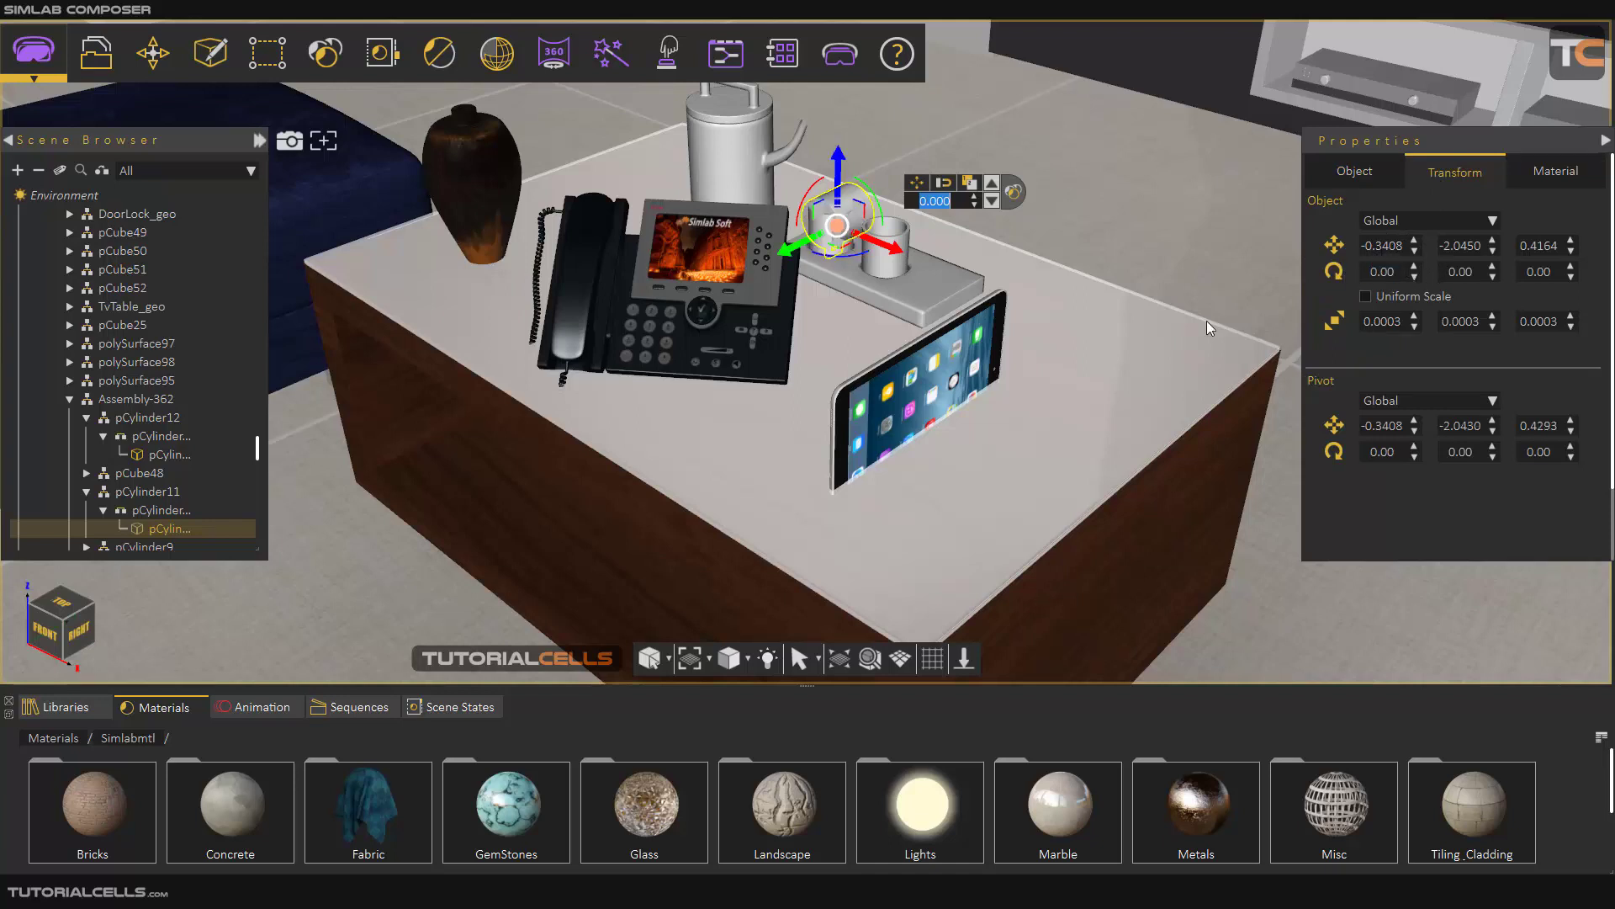
# Reset the IPad assembly's global rotation to 0 on all three axes
pyautogui.click(943, 368)
pyautogui.click(943, 368)
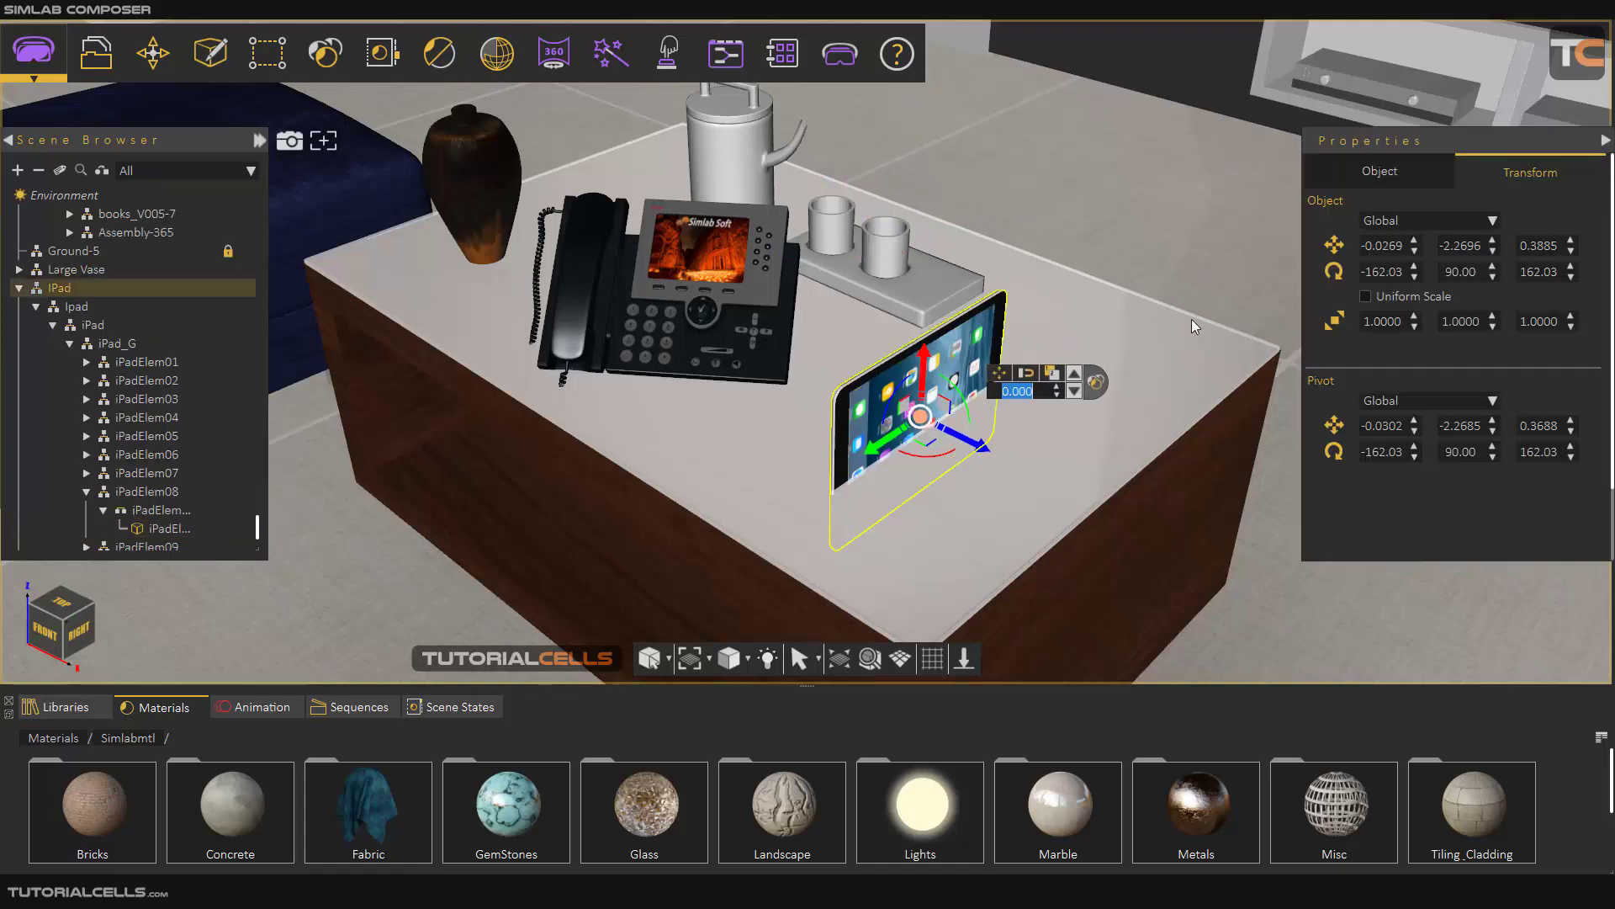
pyautogui.click(1493, 277)
pyautogui.write('0')
pyautogui.press('Return')
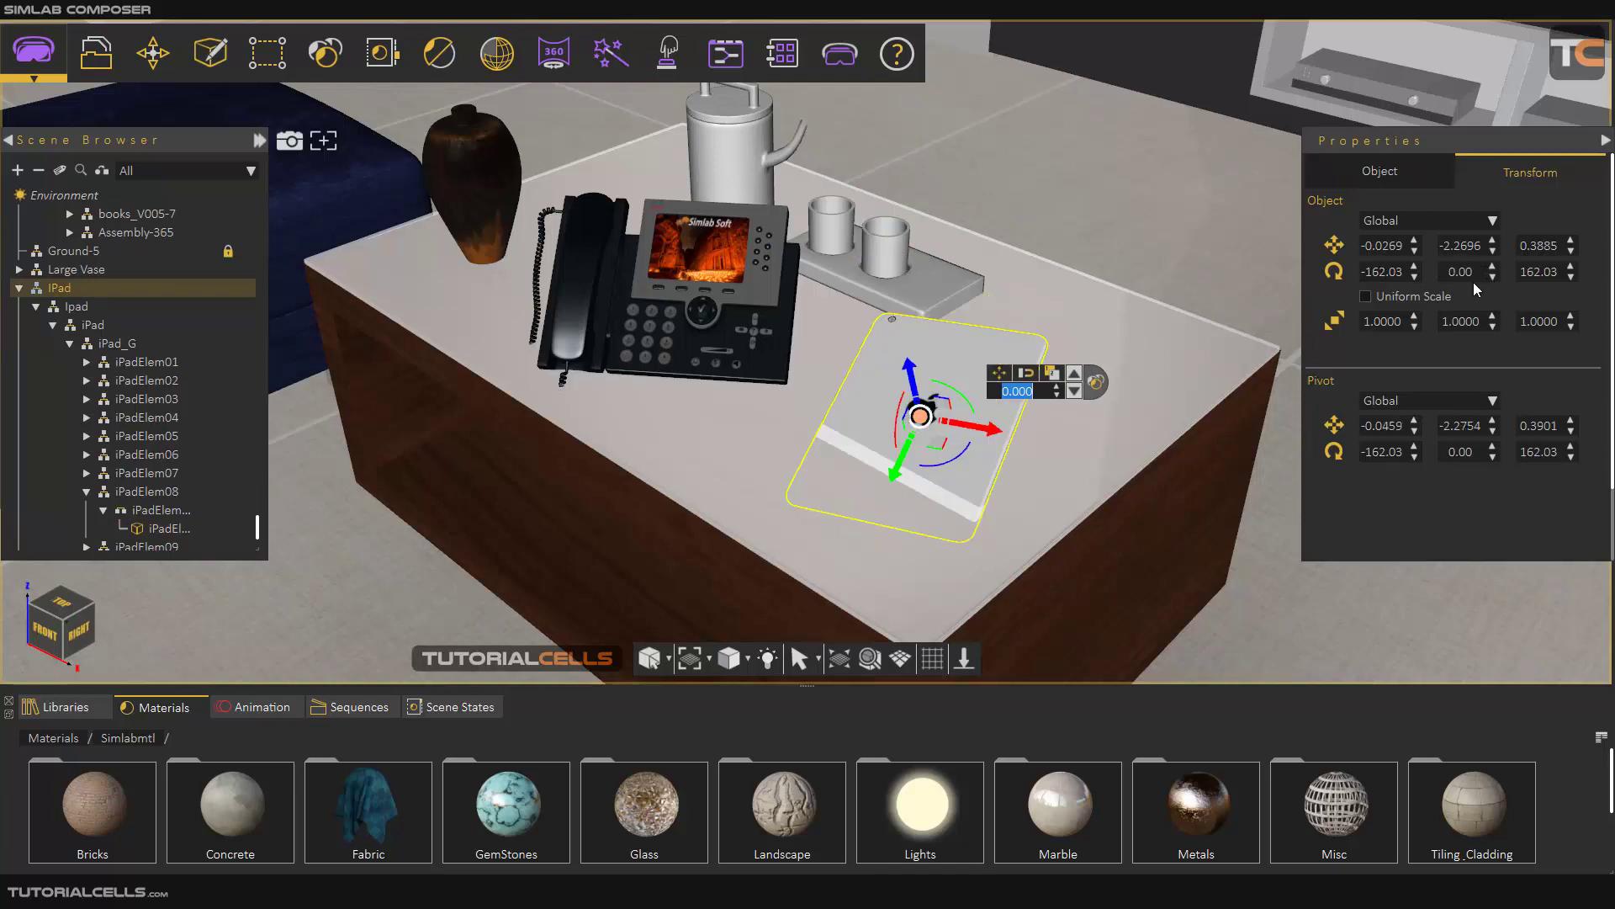
pyautogui.doubleClick(1399, 272)
pyautogui.write('0')
pyautogui.press('Return')
pyautogui.doubleClick(1539, 271)
pyautogui.write('0')
pyautogui.press('Return')
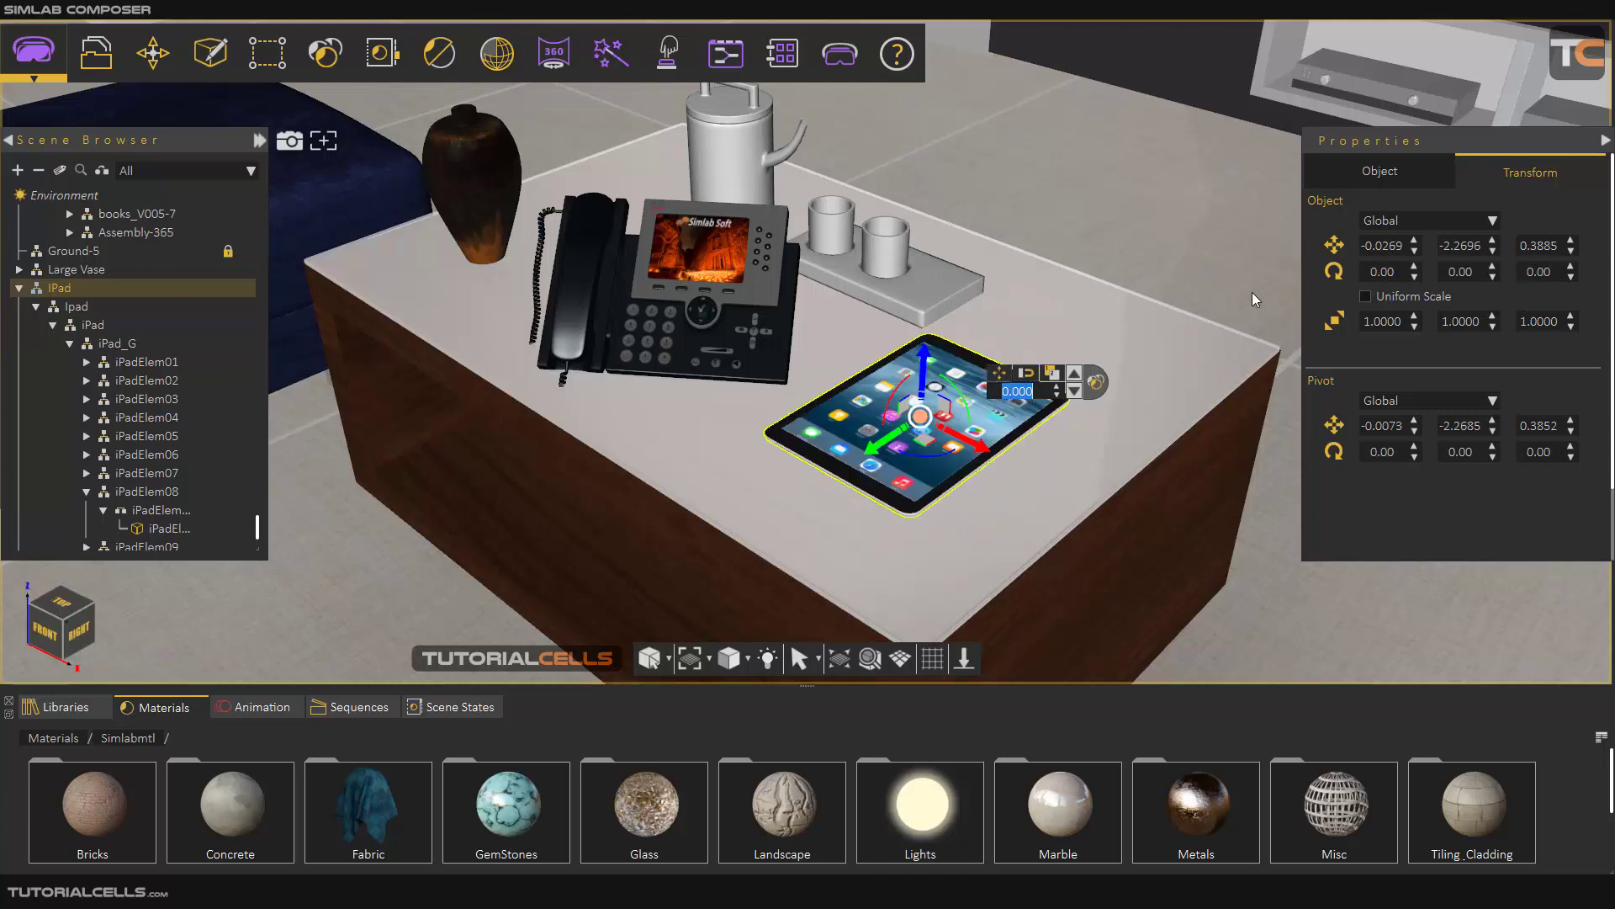
# Check the Global and Local reference options for the iPad's transform values, keeping Global
pyautogui.click(1412, 220)
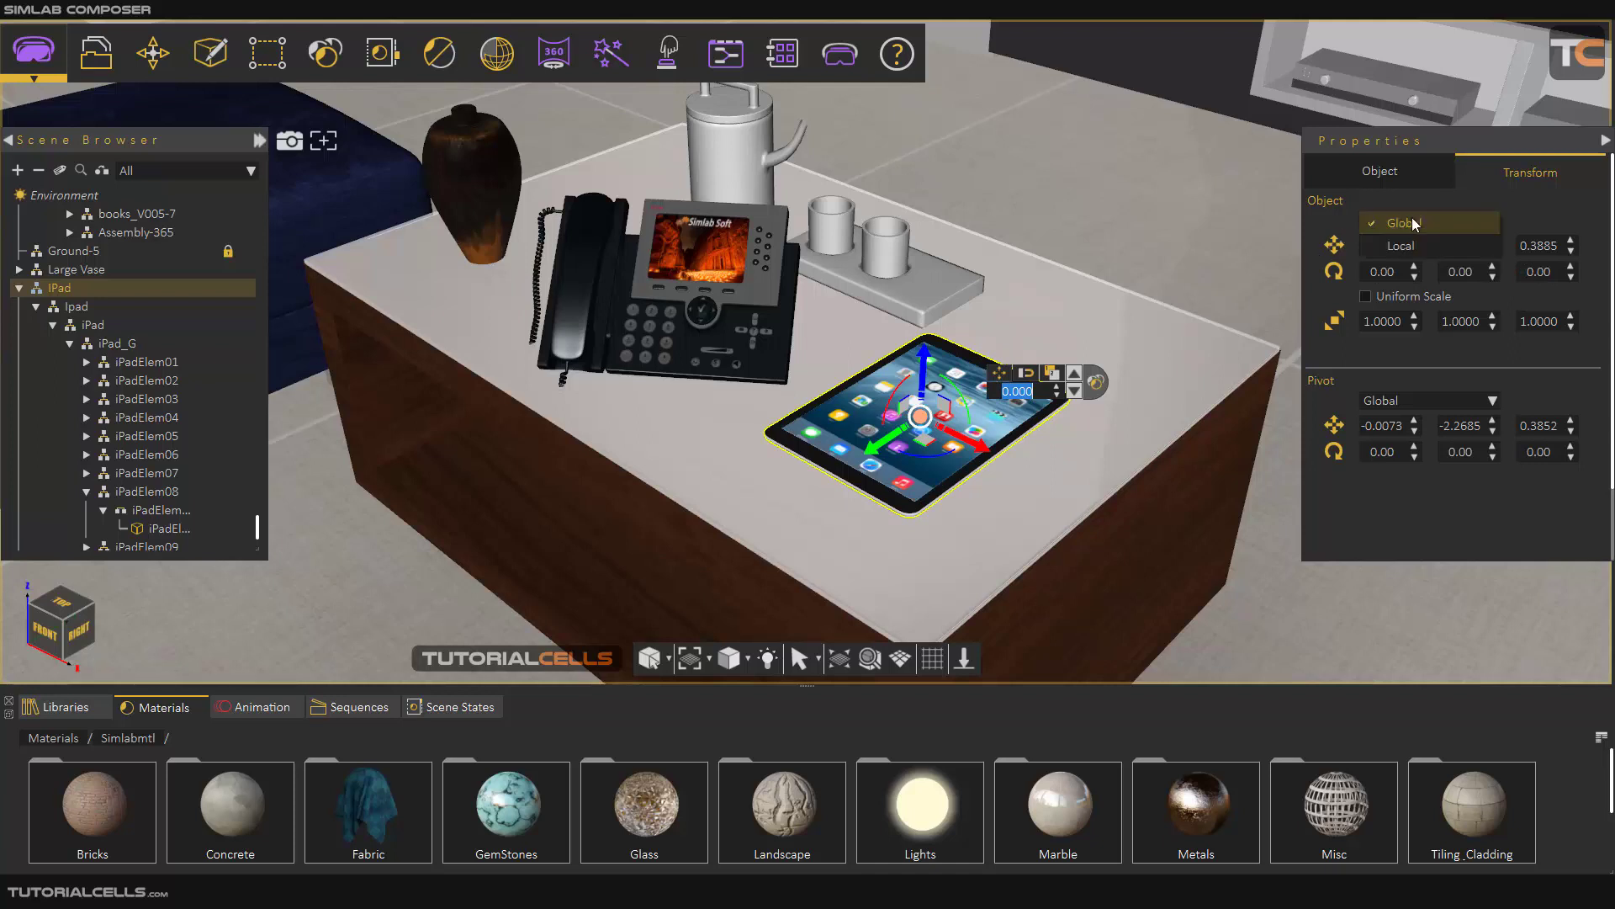
pyautogui.click(1419, 224)
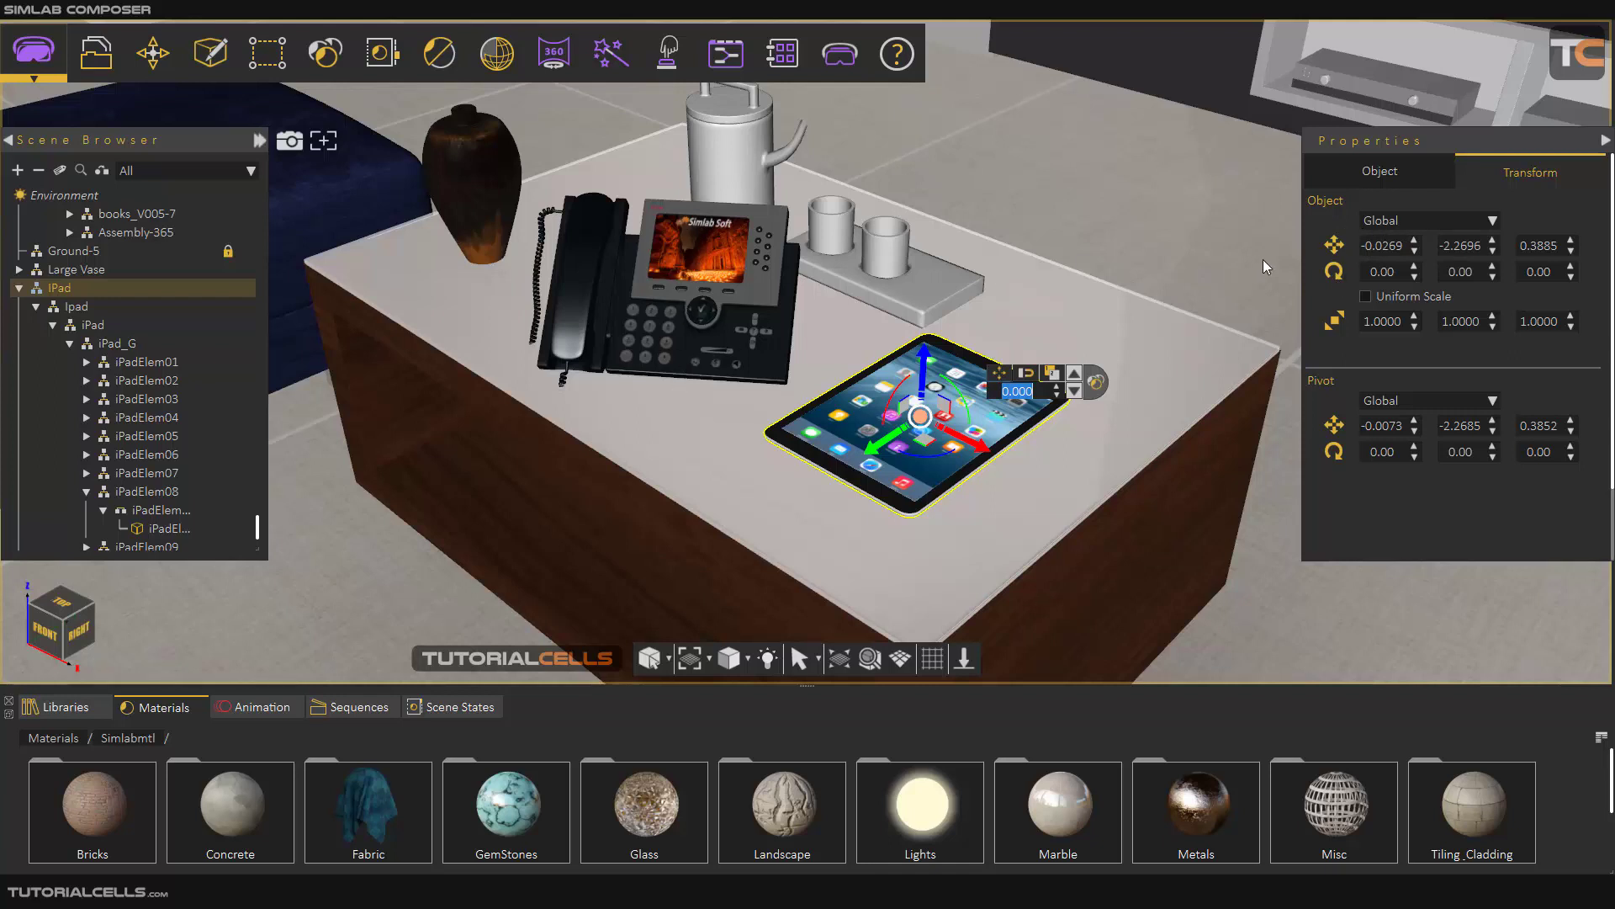
pyautogui.click(1387, 220)
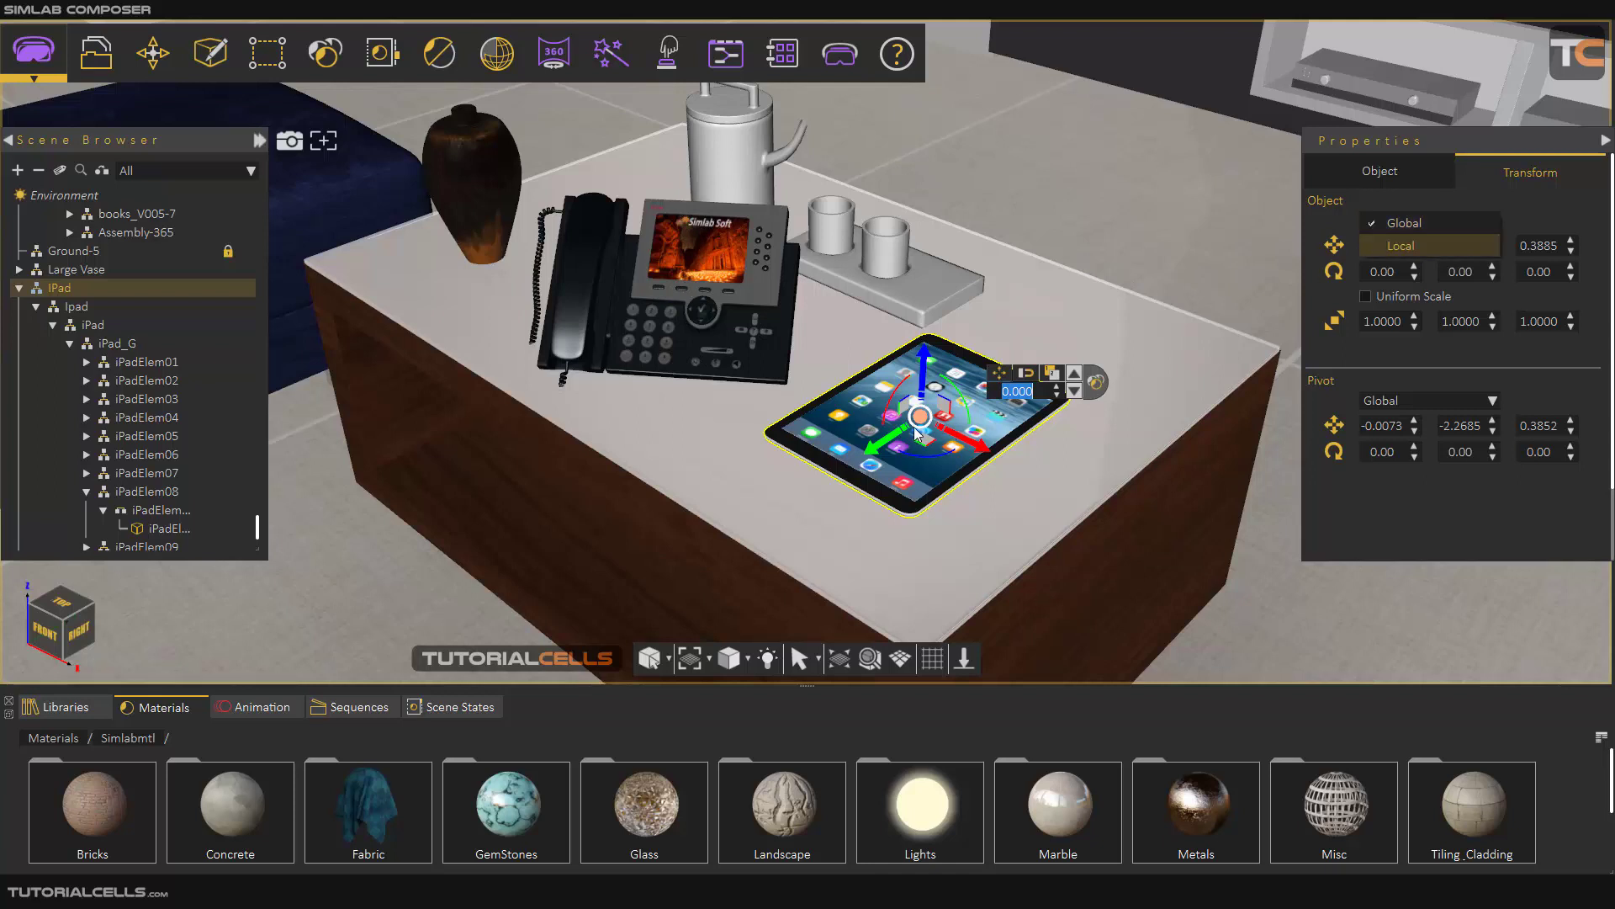
pyautogui.click(1477, 212)
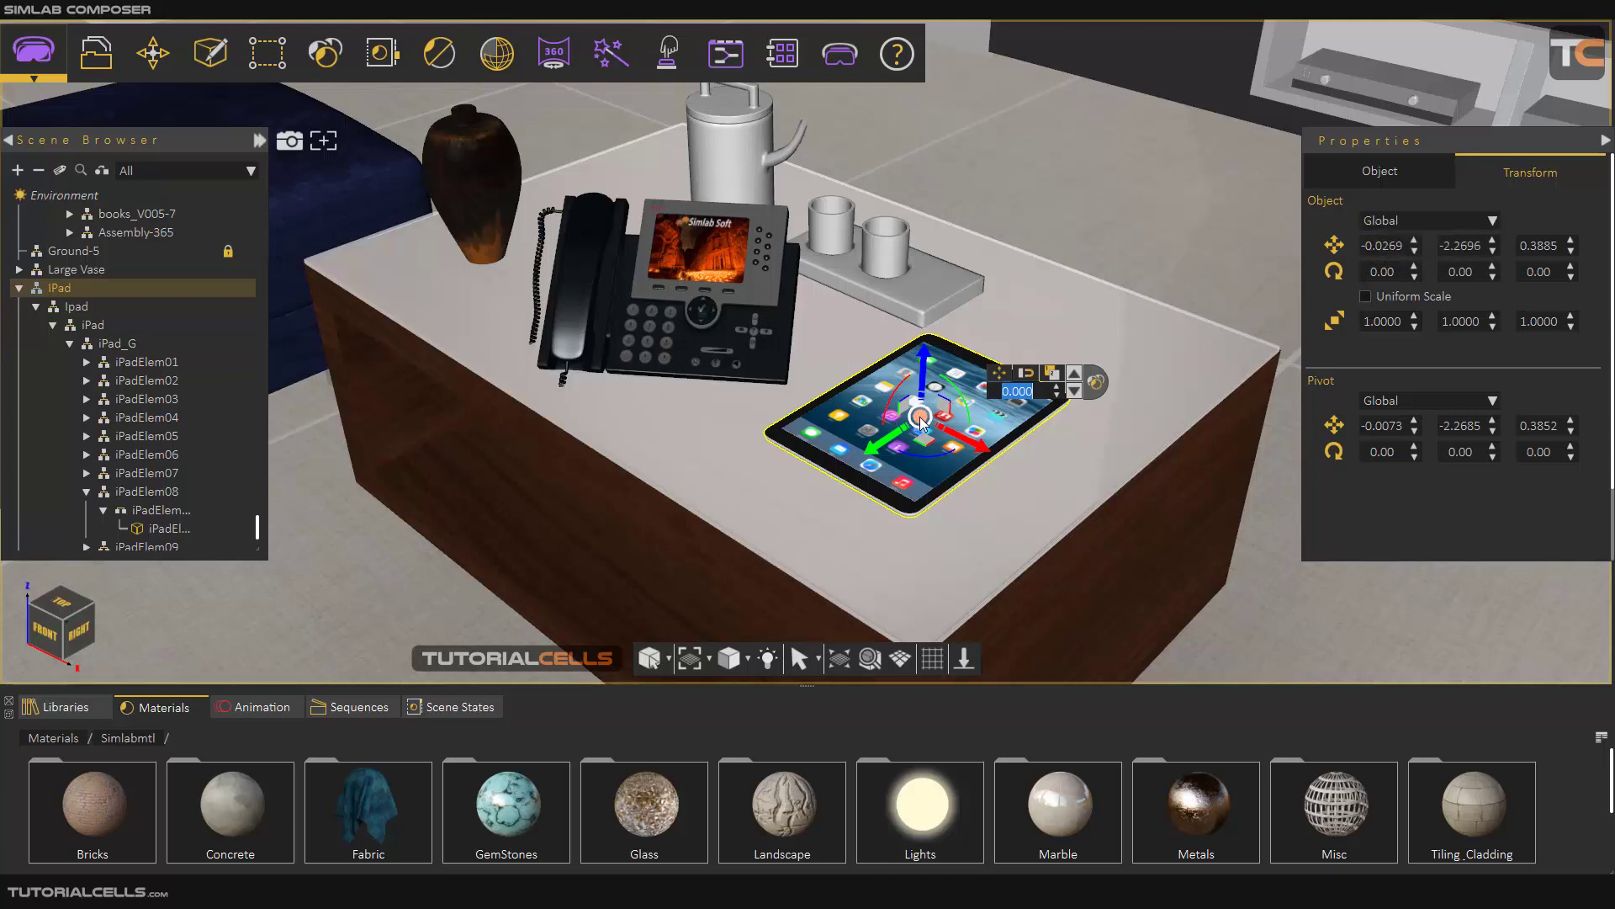
# Scale the iPad up to about 1.195 with Uniform Scale enabled, and turn Uniform Scale off again
pyautogui.moveTo(921, 421)
pyautogui.mouseDown()
pyautogui.moveTo(946, 405)
pyautogui.moveTo(913, 423)
pyautogui.mouseUp()
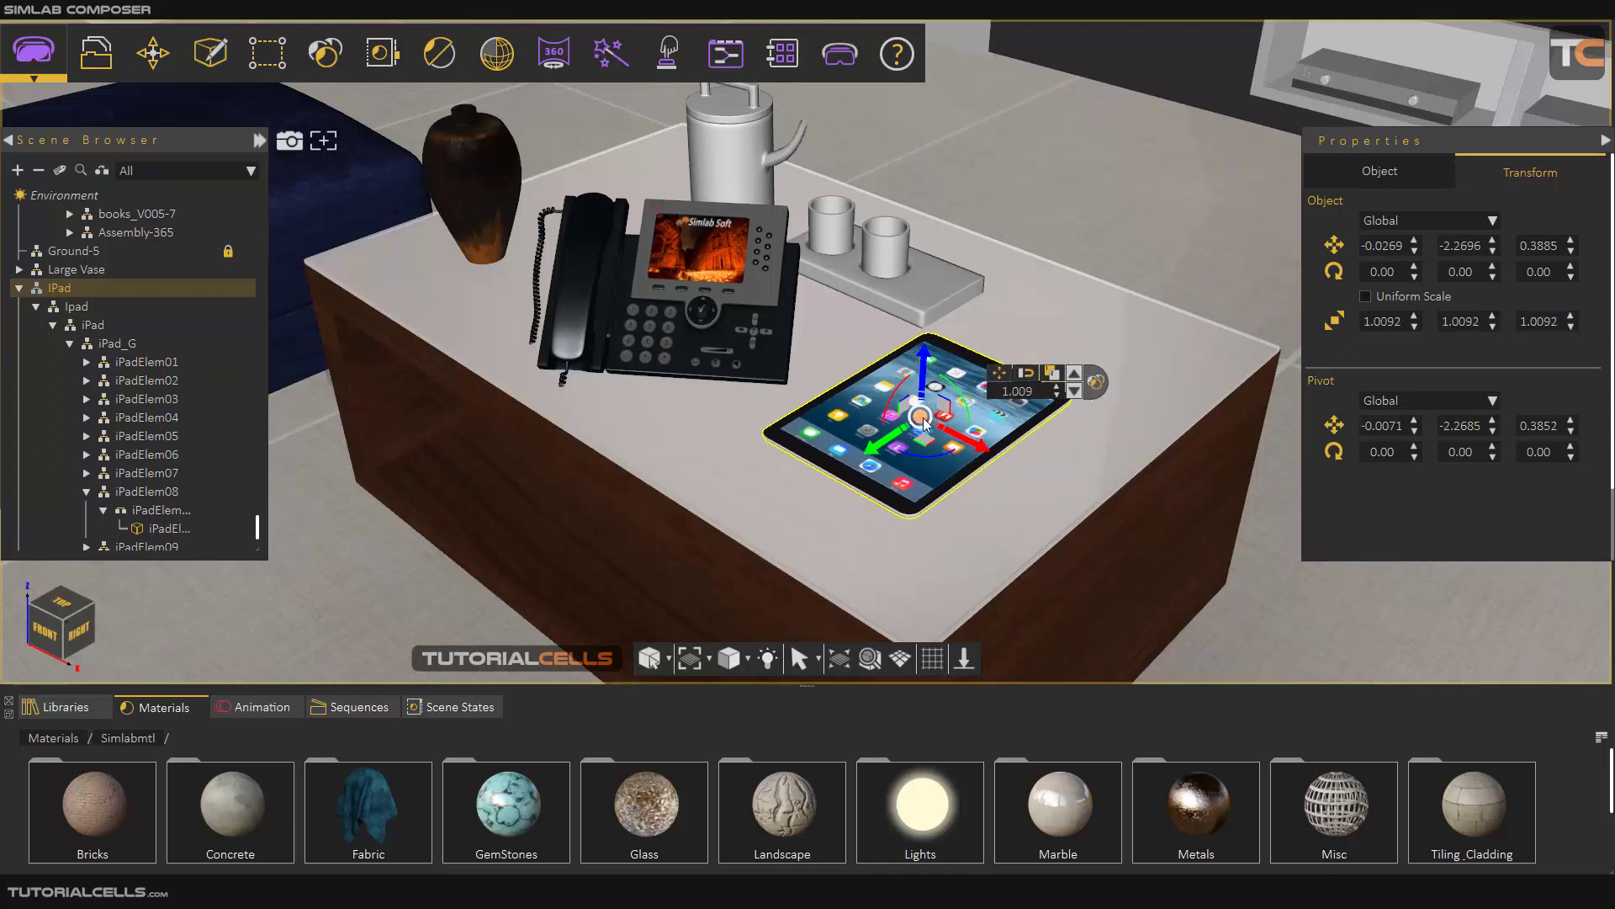
pyautogui.moveTo(922, 421); pyautogui.dragTo(942, 423)
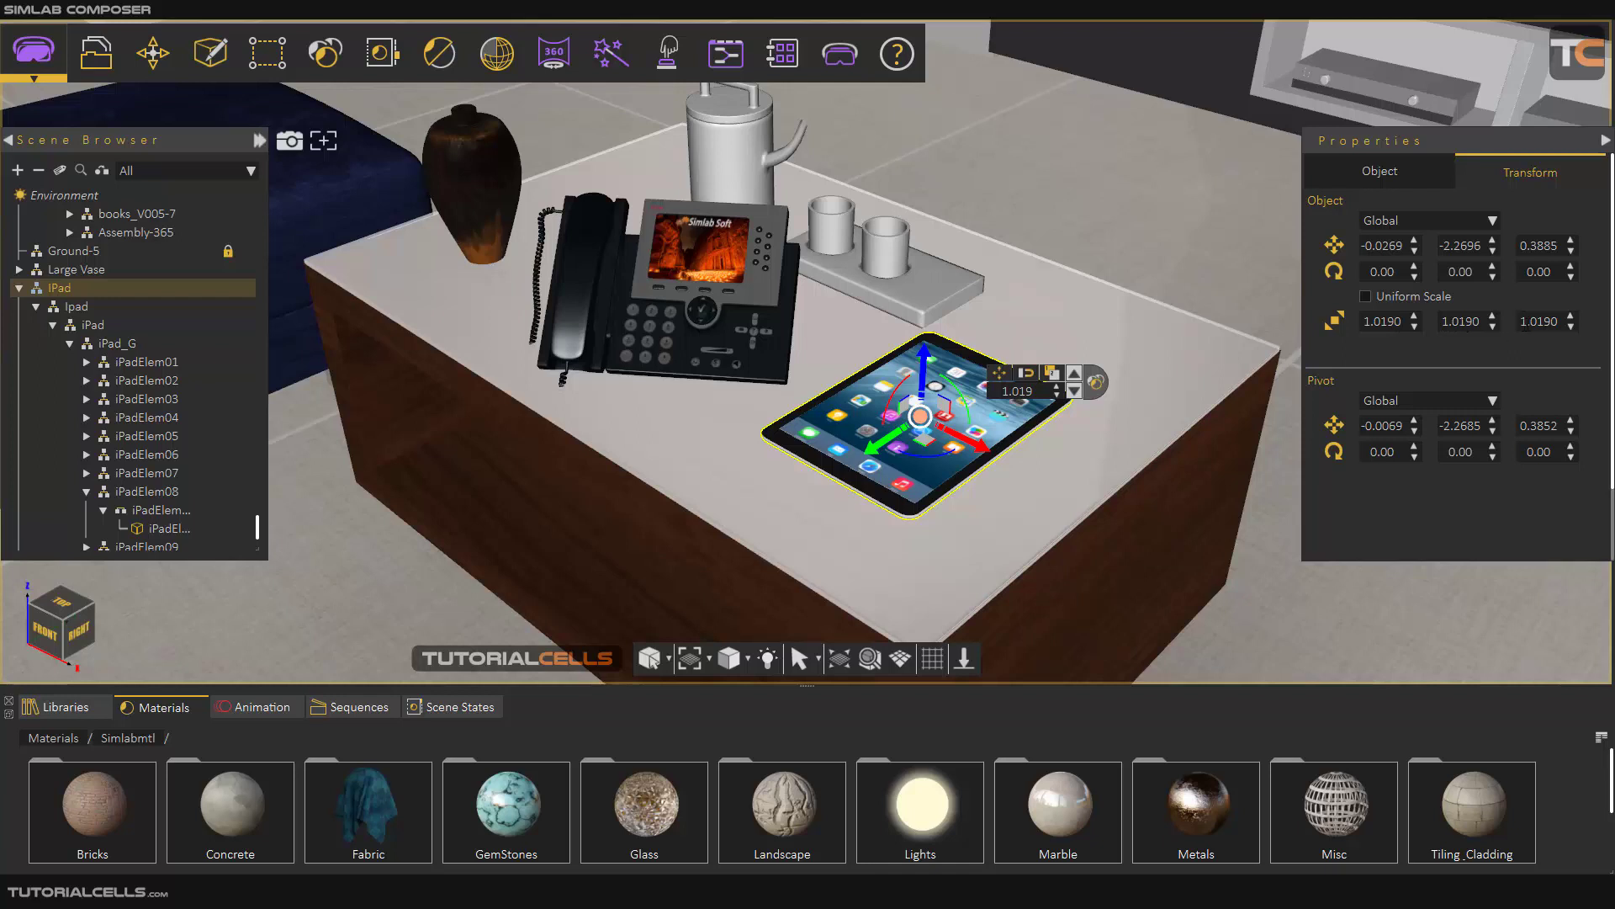
pyautogui.click(1394, 298)
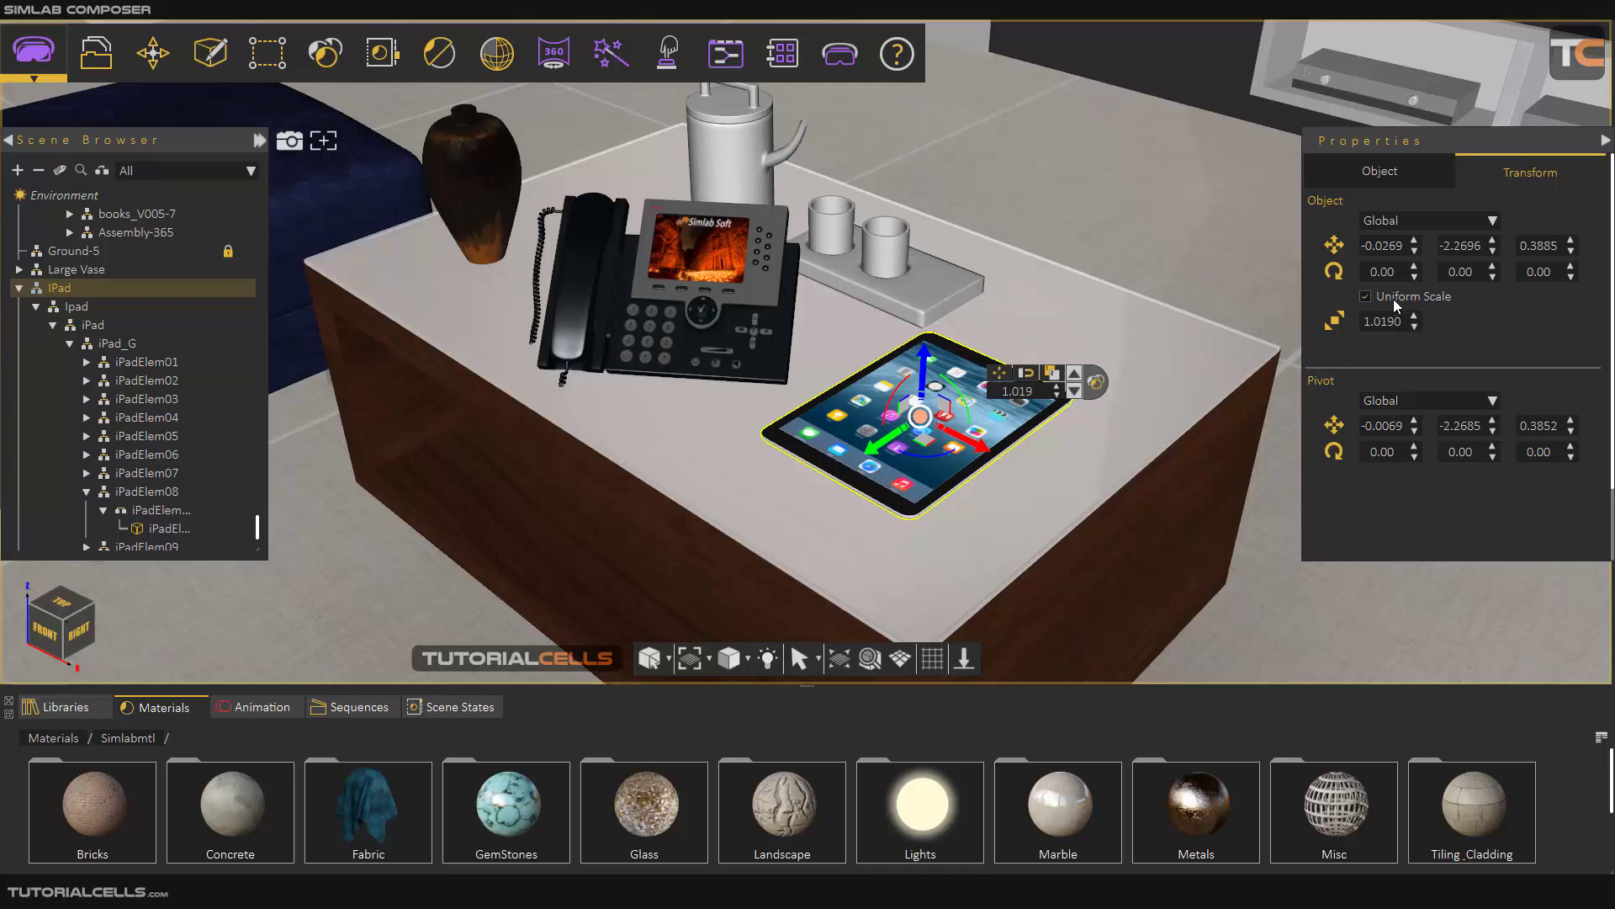
pyautogui.moveTo(935, 412); pyautogui.dragTo(934, 414)
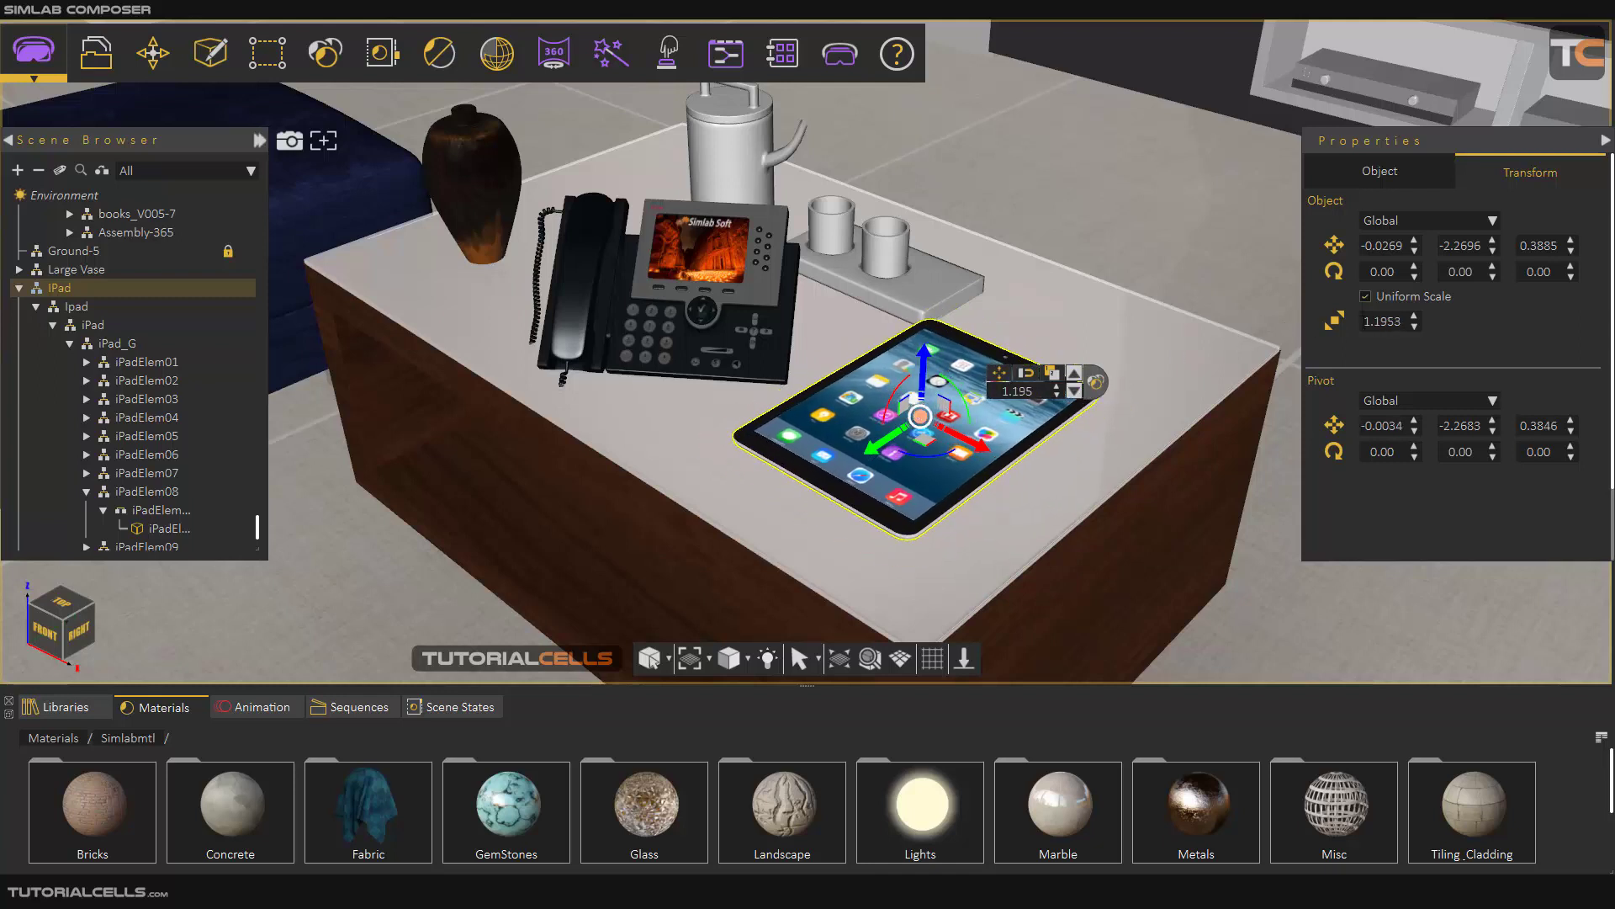
pyautogui.click(1364, 297)
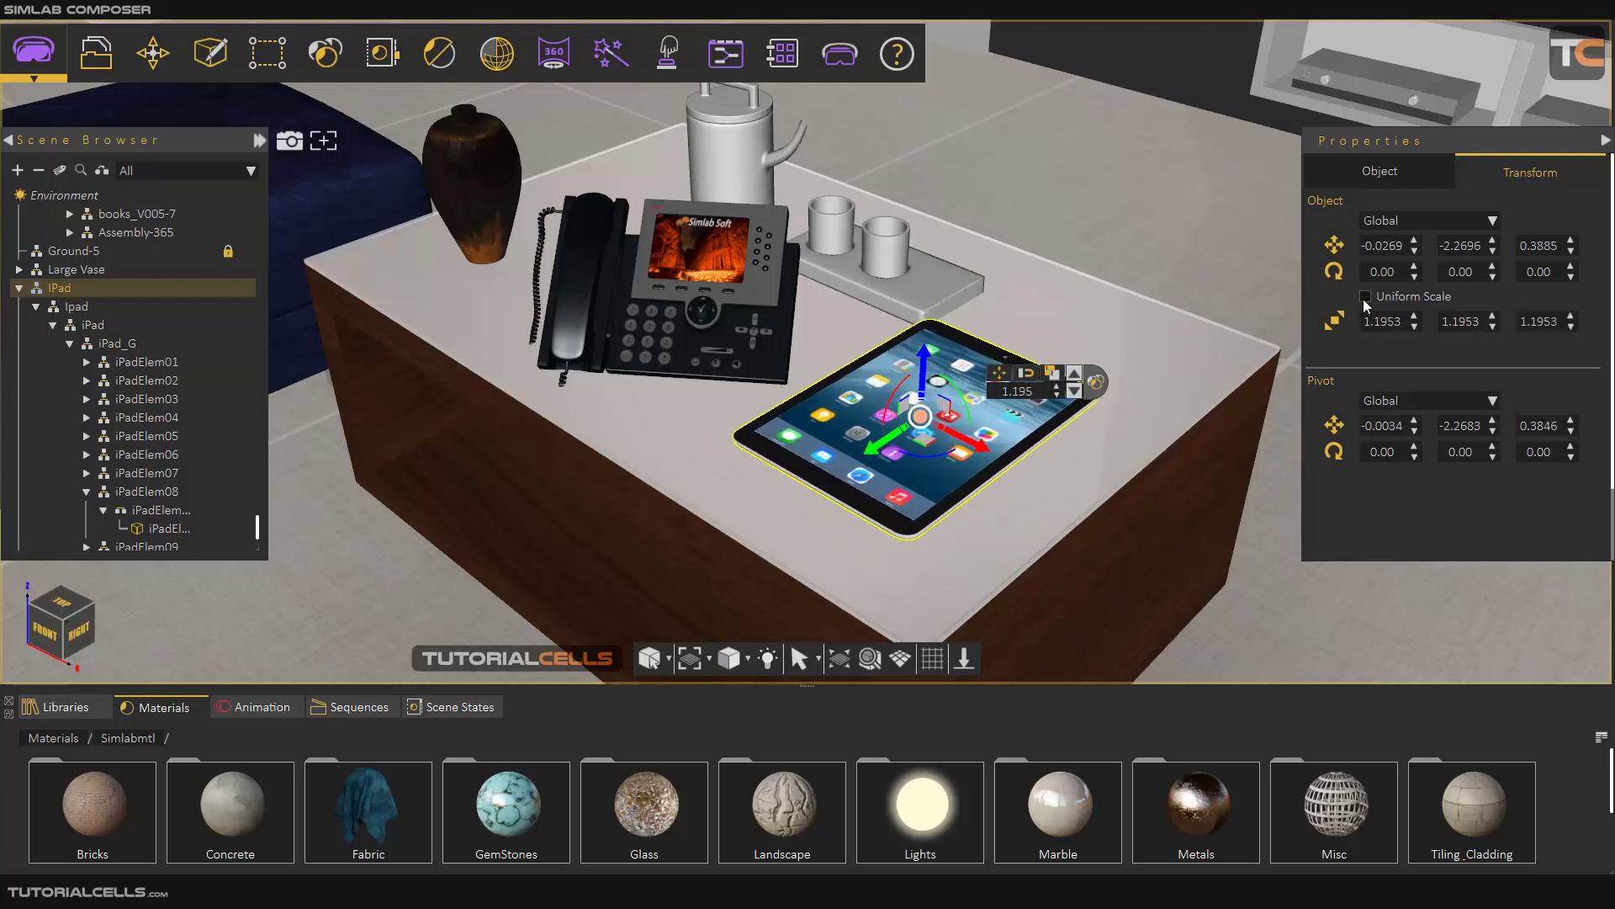
# Show the iPad's object properties, reset its transform gizmo to move mode, and review the available move and snap commands
pyautogui.click(1381, 173)
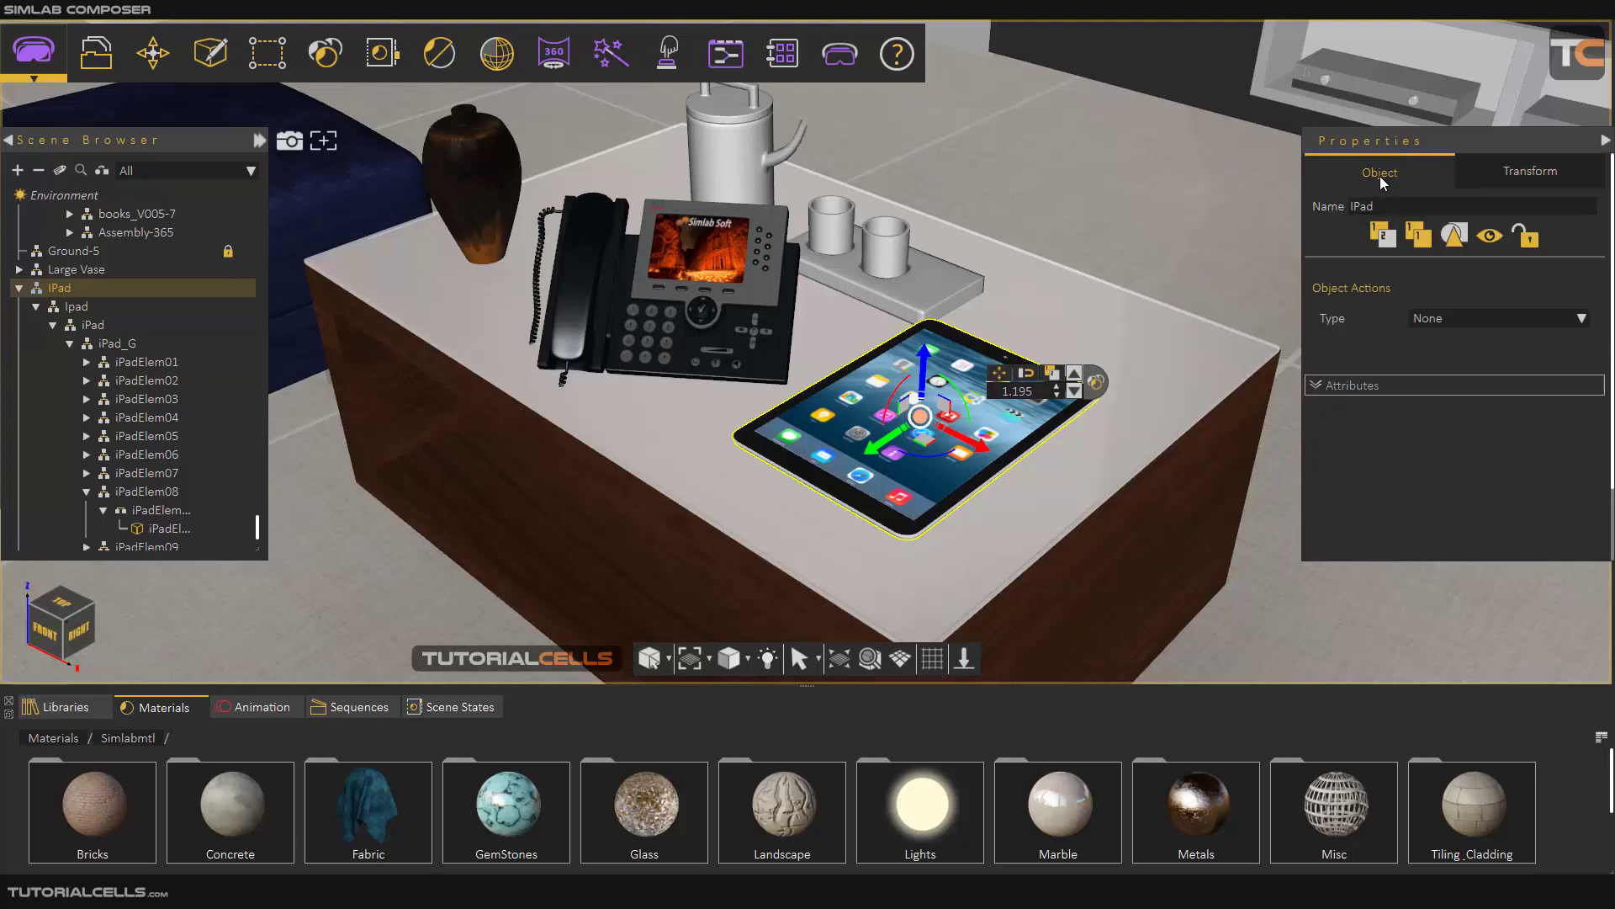
pyautogui.click(998, 375)
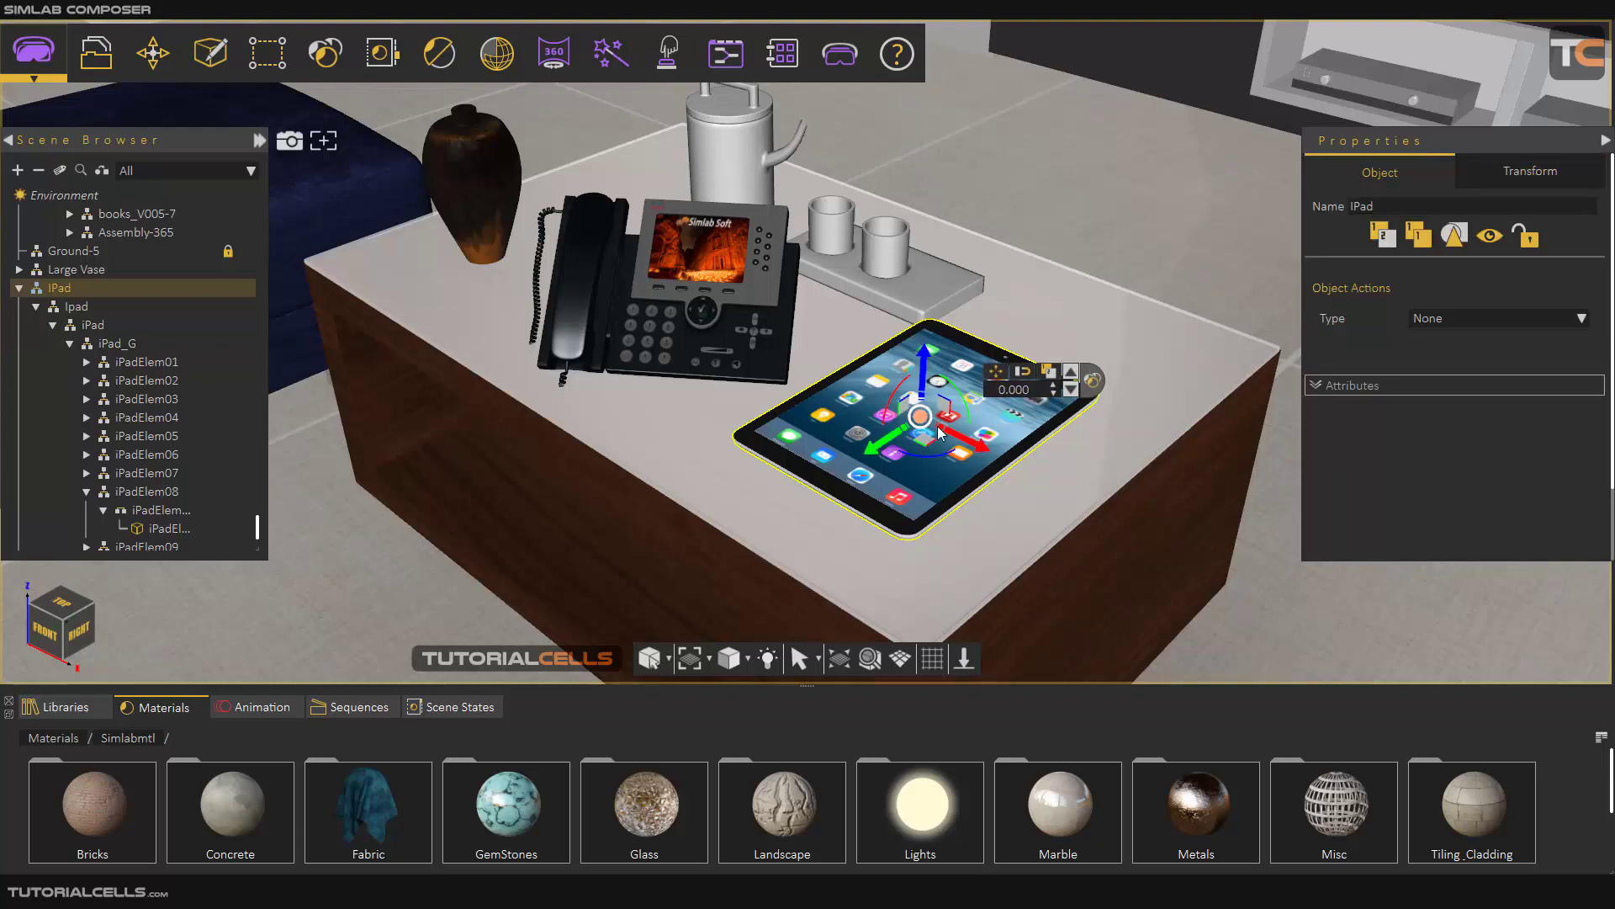
pyautogui.scroll(2, 1001, 380)
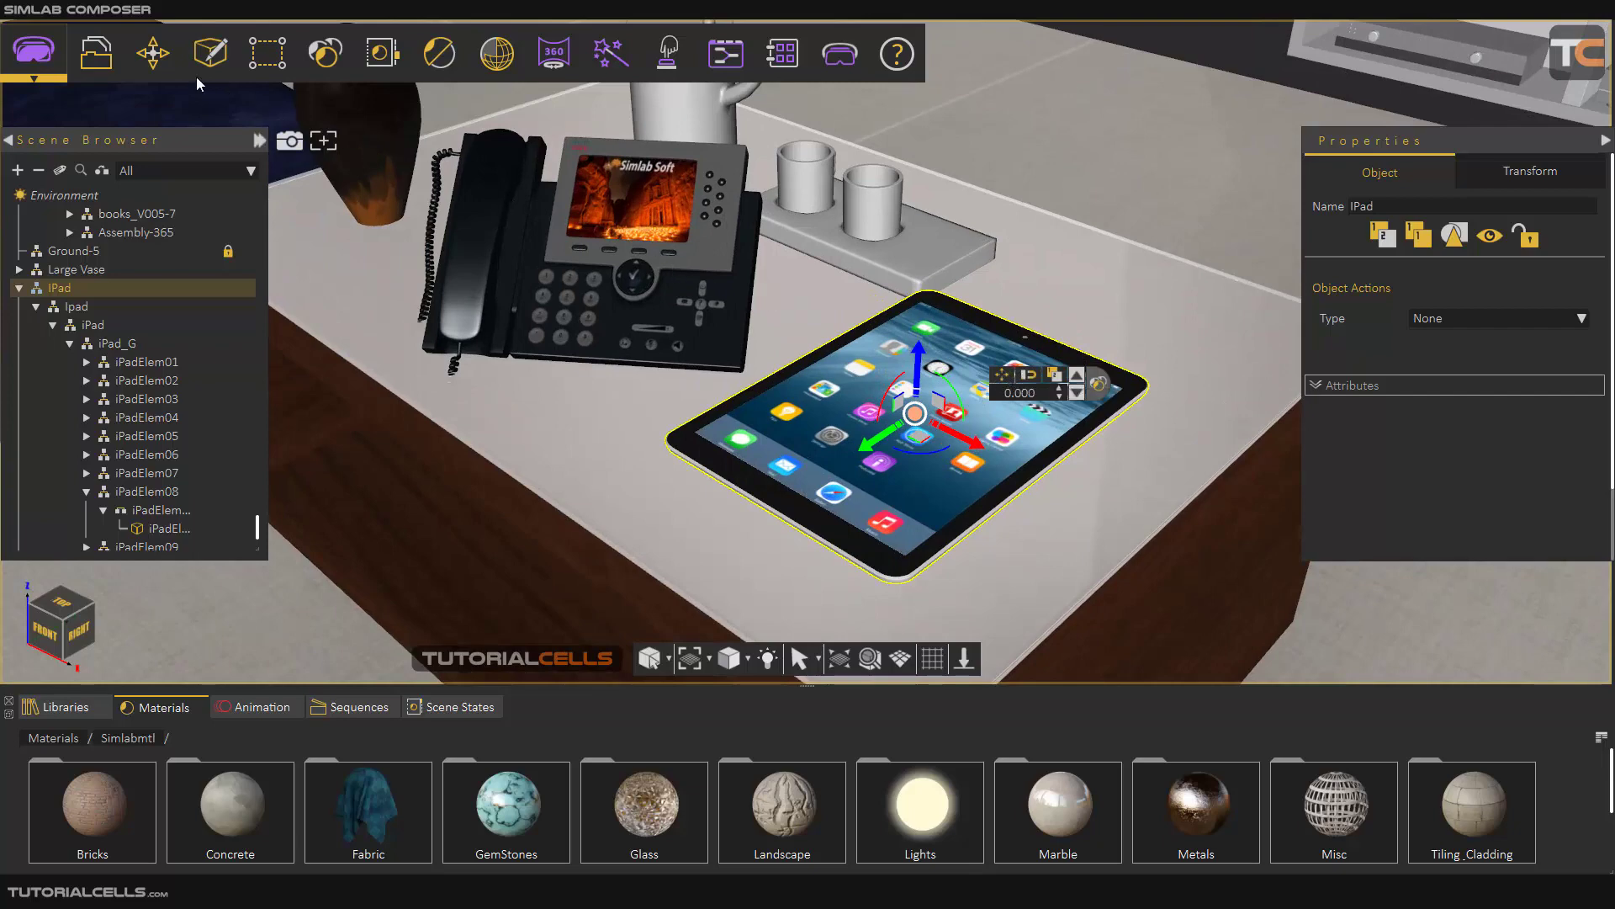
pyautogui.click(153, 55)
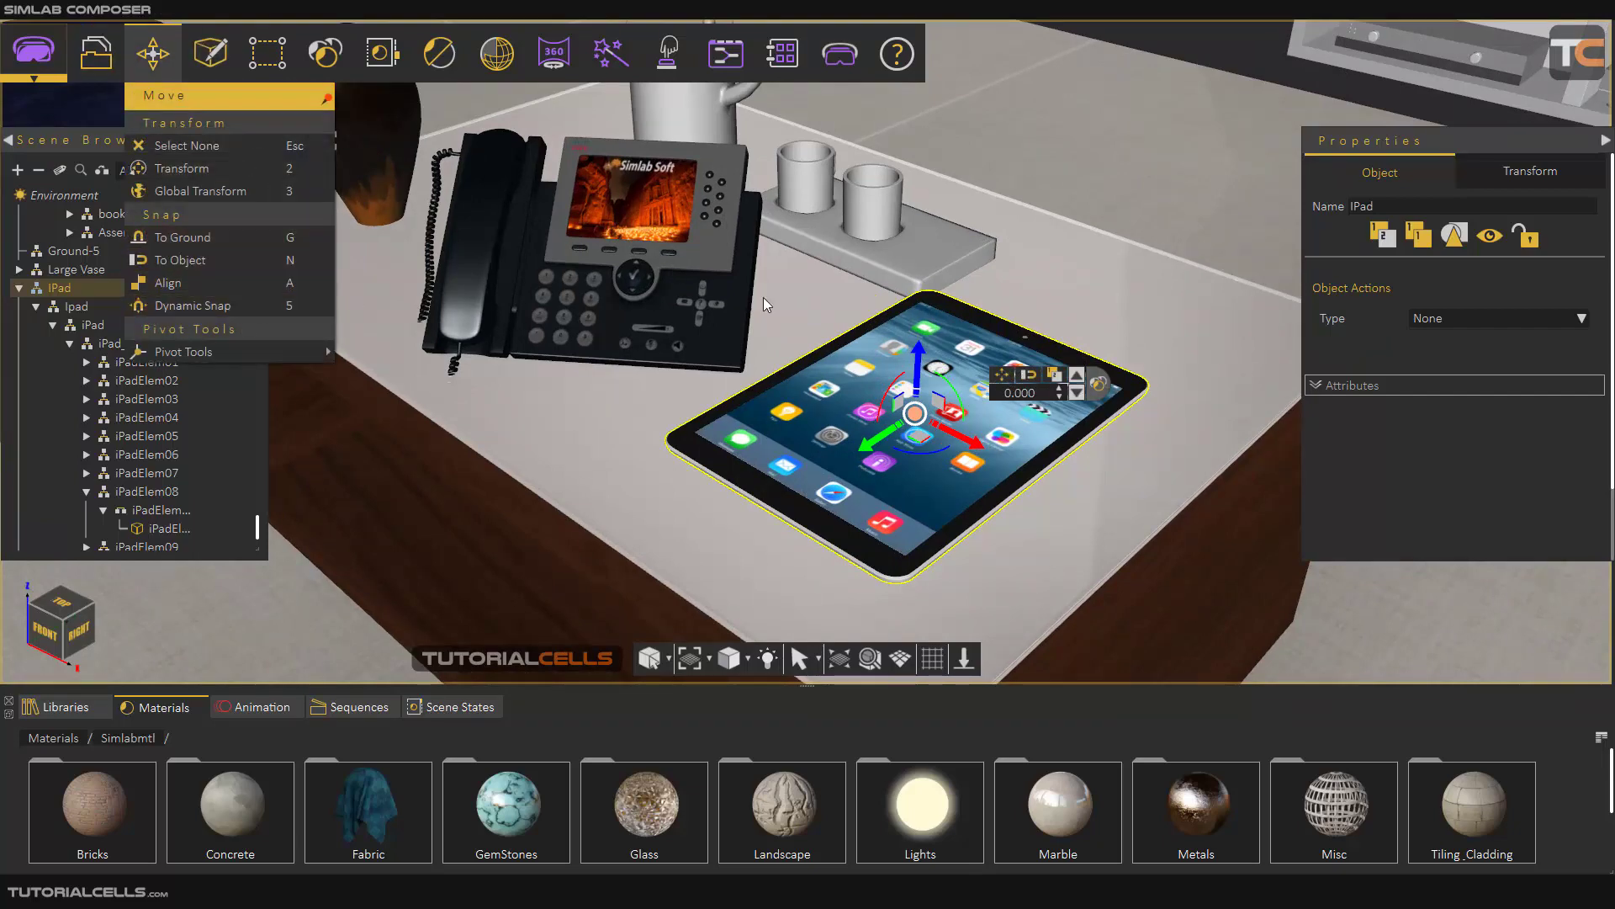
# Select the cup nearest the iPad and snap it to the empty end of the tray
pyautogui.click(893, 213)
pyautogui.click(888, 212)
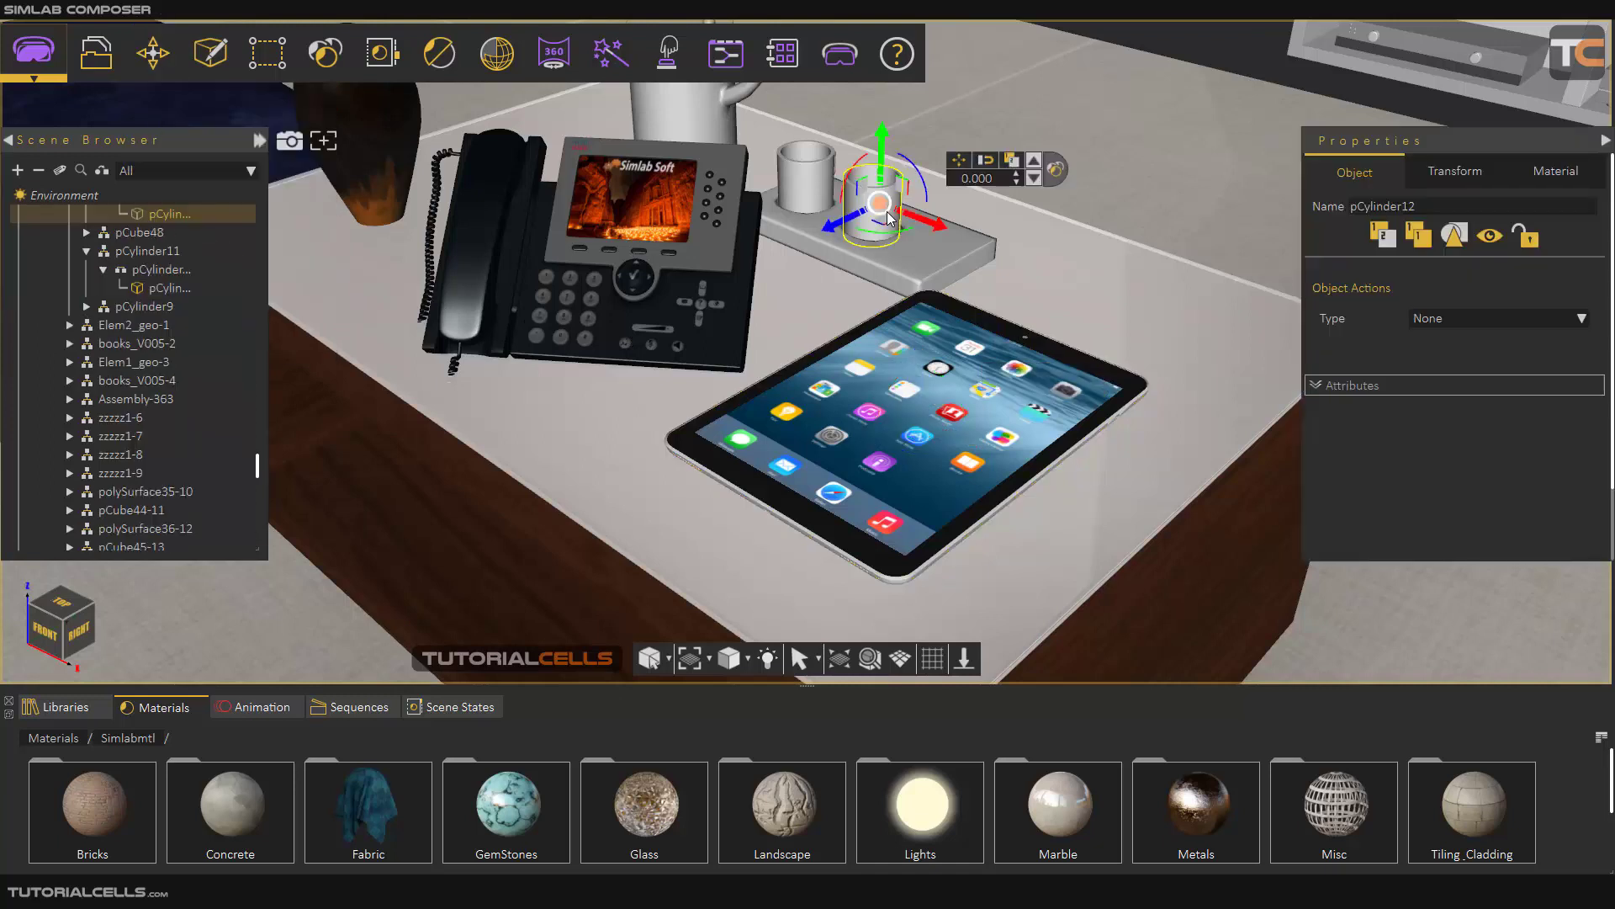
pyautogui.click(988, 168)
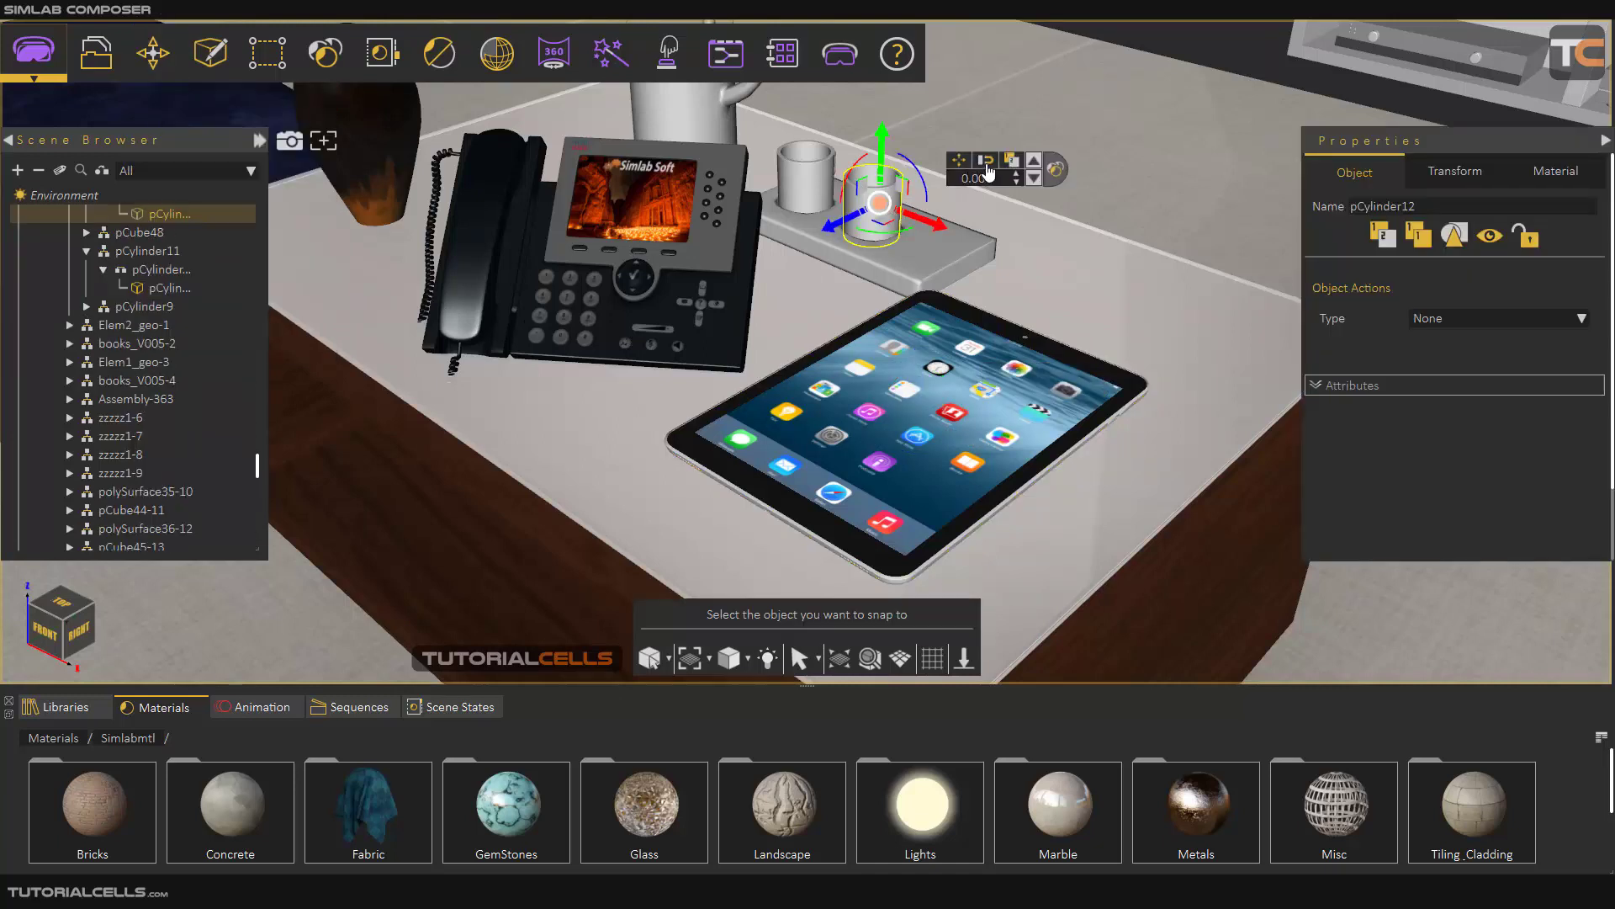
pyautogui.click(937, 259)
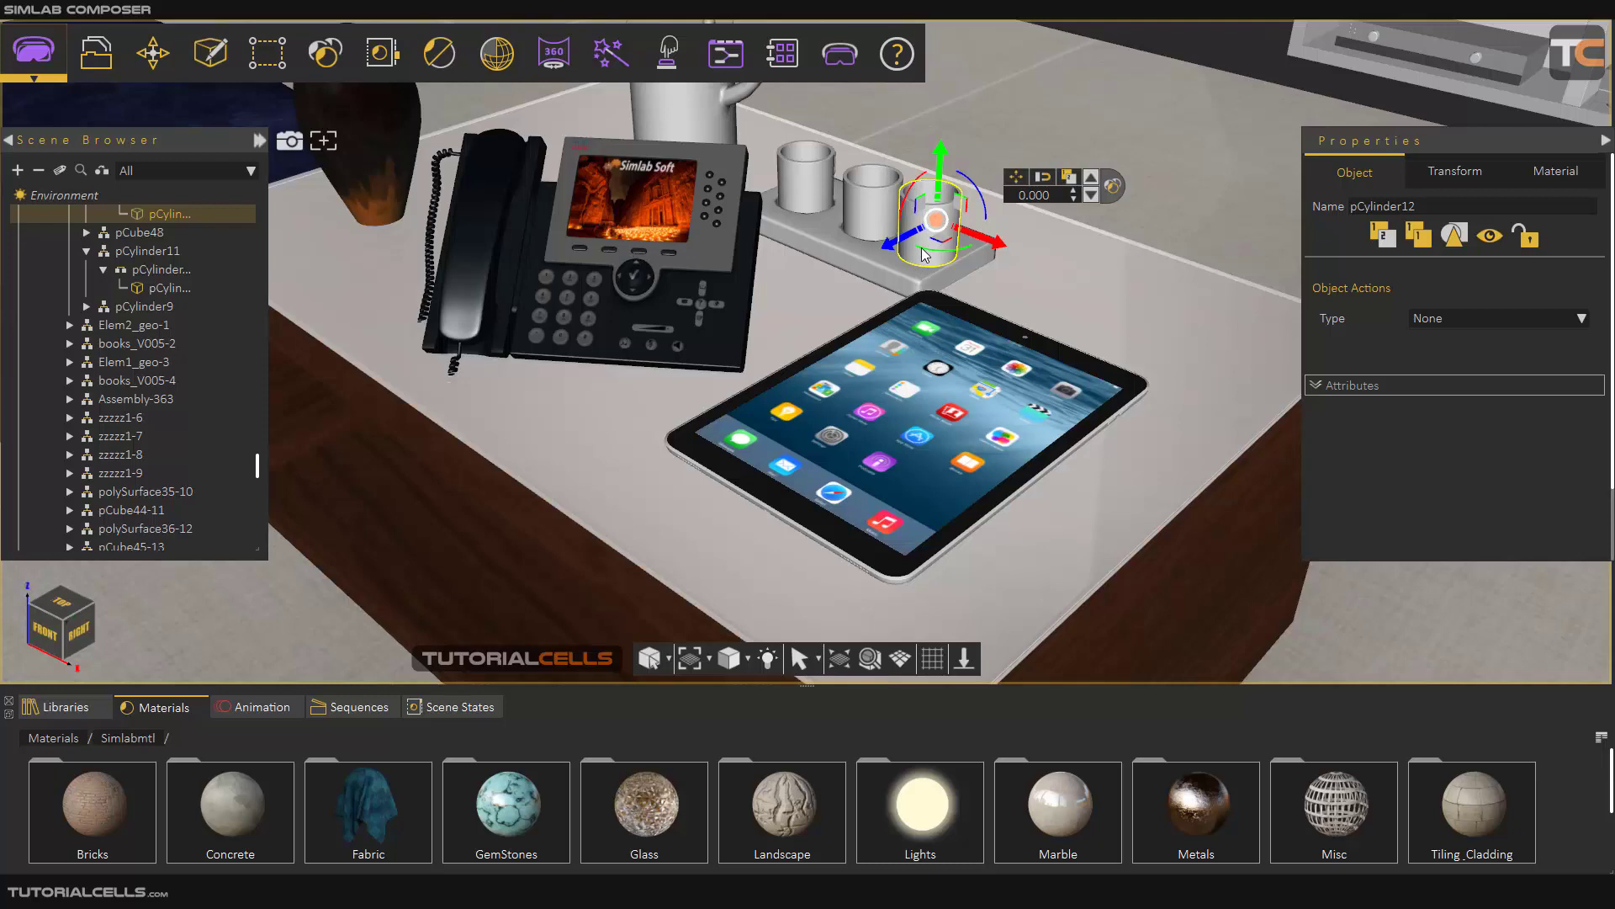
# Snap the selected cup to the tabletop near the table's corner, off the tray
pyautogui.click(1044, 179)
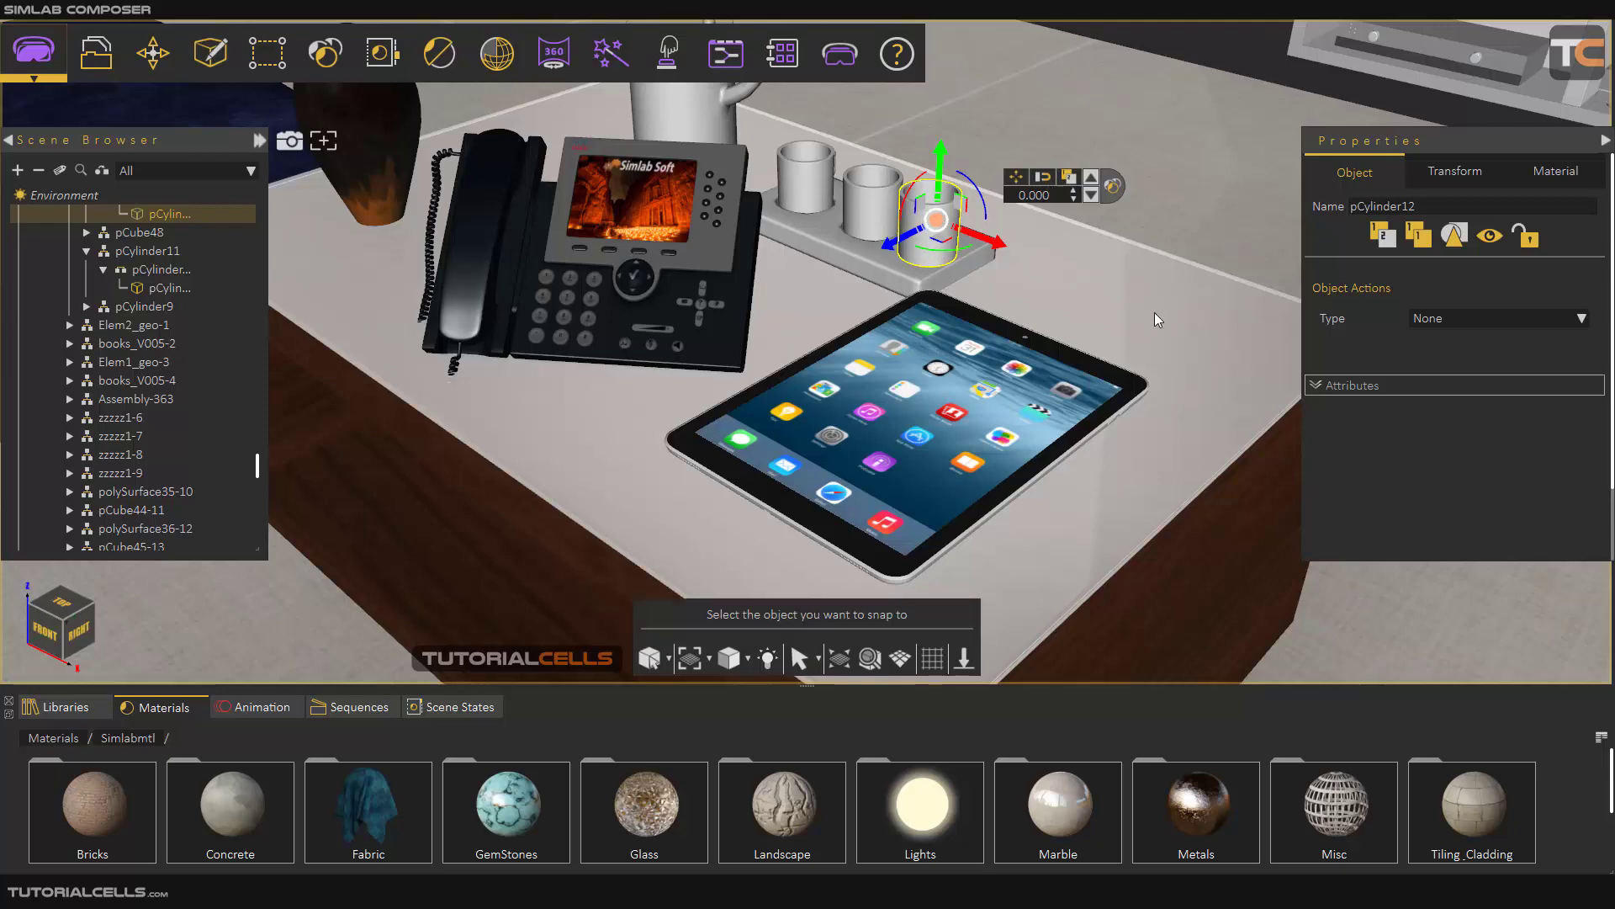
pyautogui.click(1154, 313)
pyautogui.scroll(-5, 1139, 311)
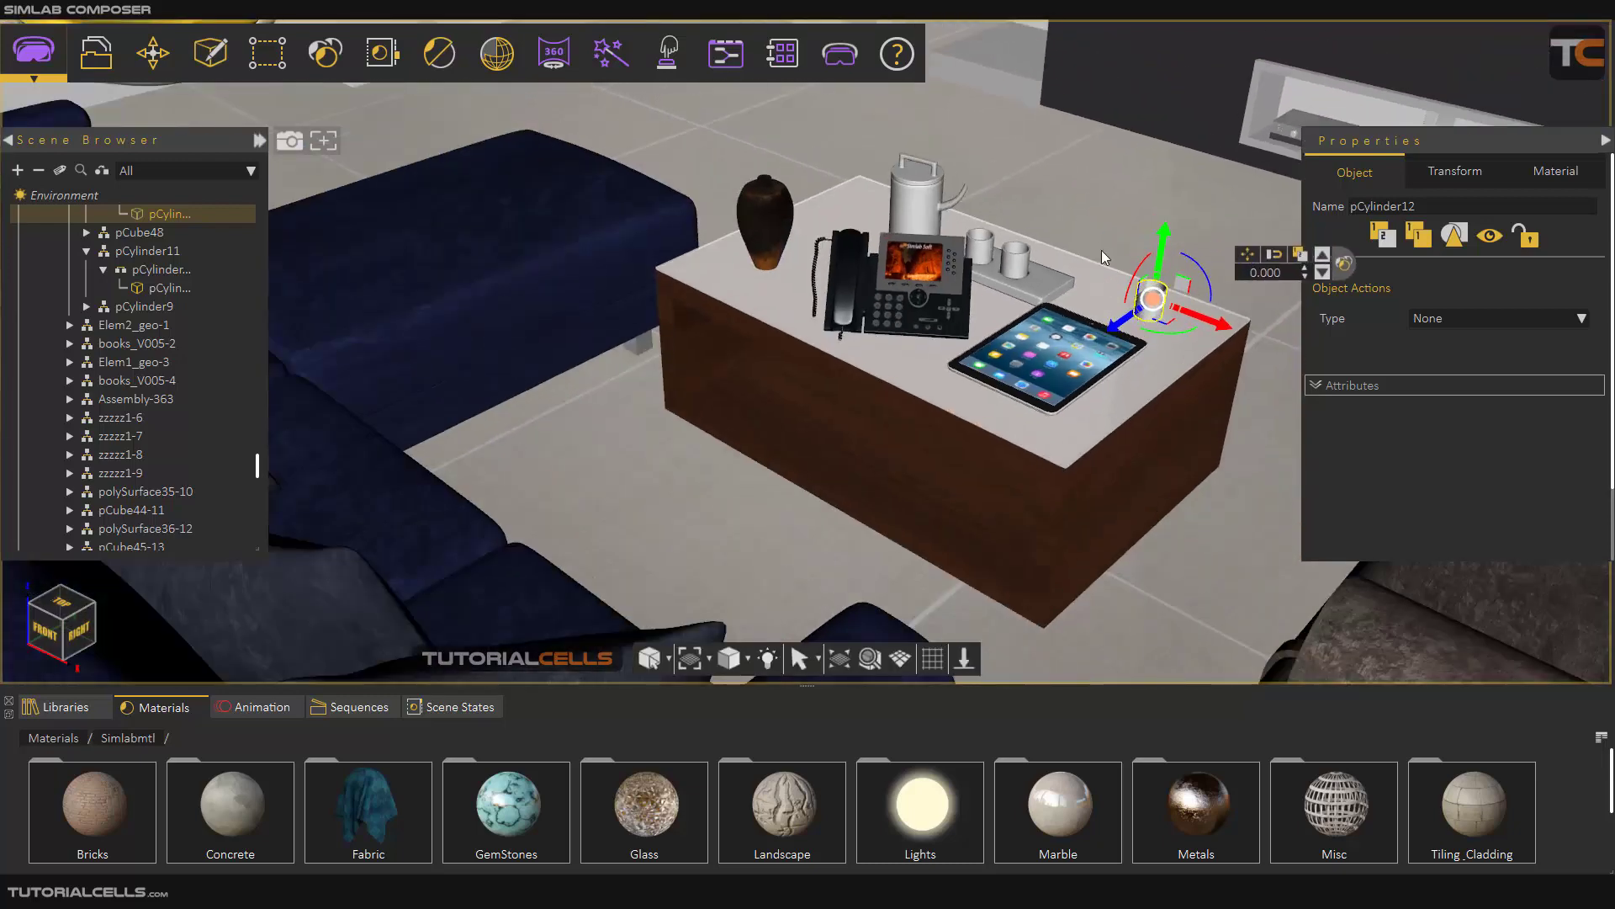
pyautogui.moveTo(1044, 251); pyautogui.dragTo(1060, 281)
pyautogui.scroll(3, 1060, 281)
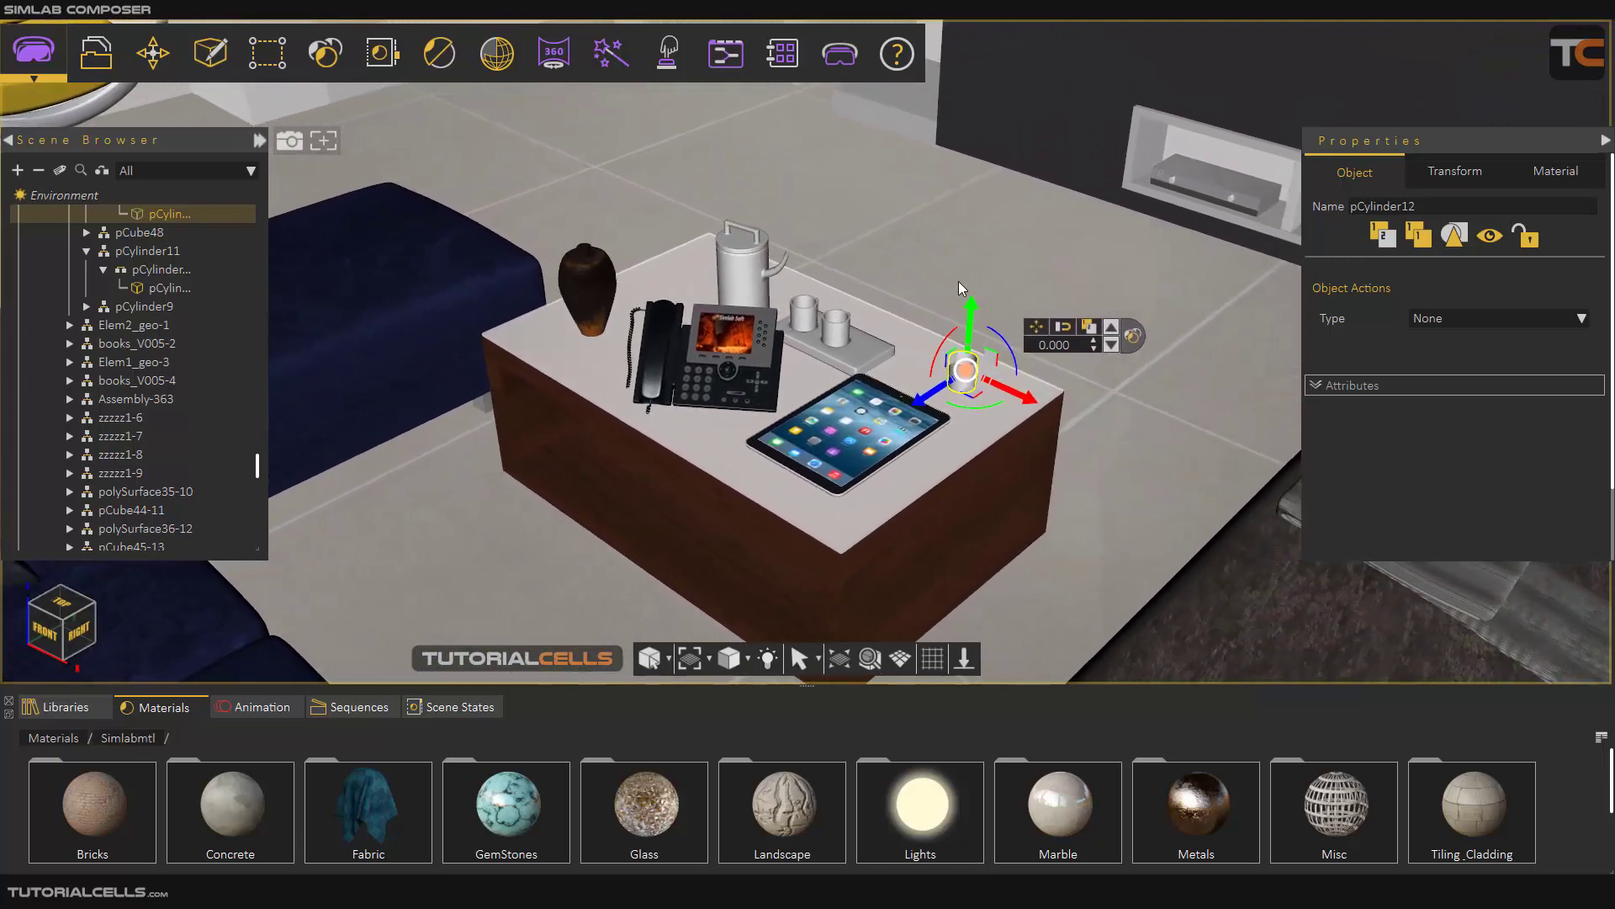
# Snap the cup to the device inside the TV cabinet across the room
pyautogui.click(1063, 326)
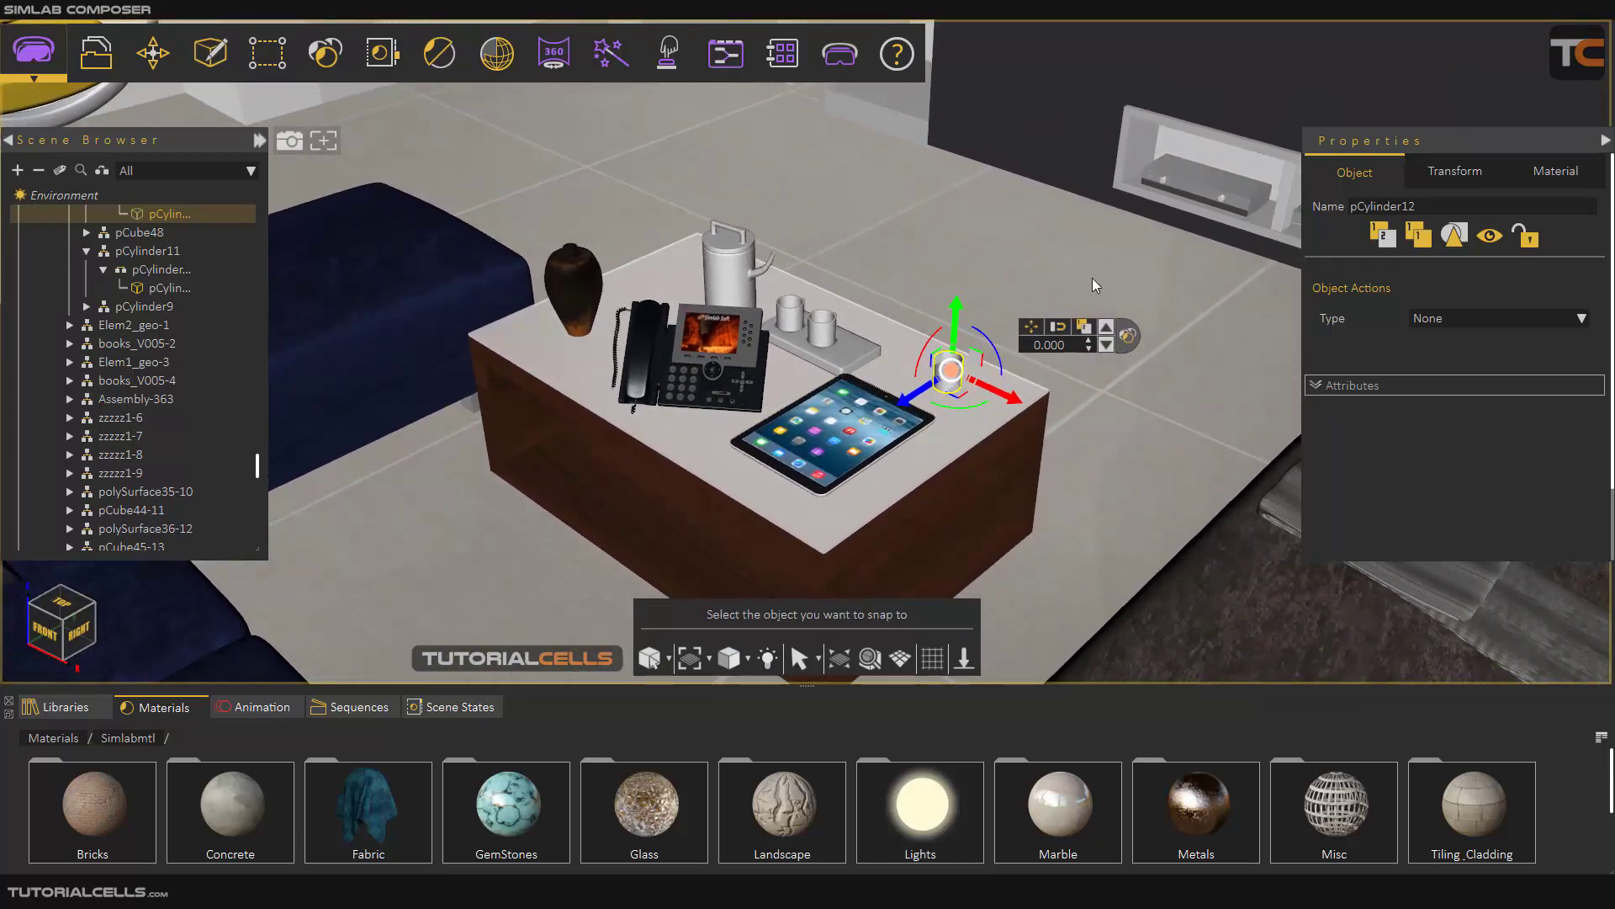
pyautogui.click(1193, 171)
pyautogui.scroll(-10, 1206, 168)
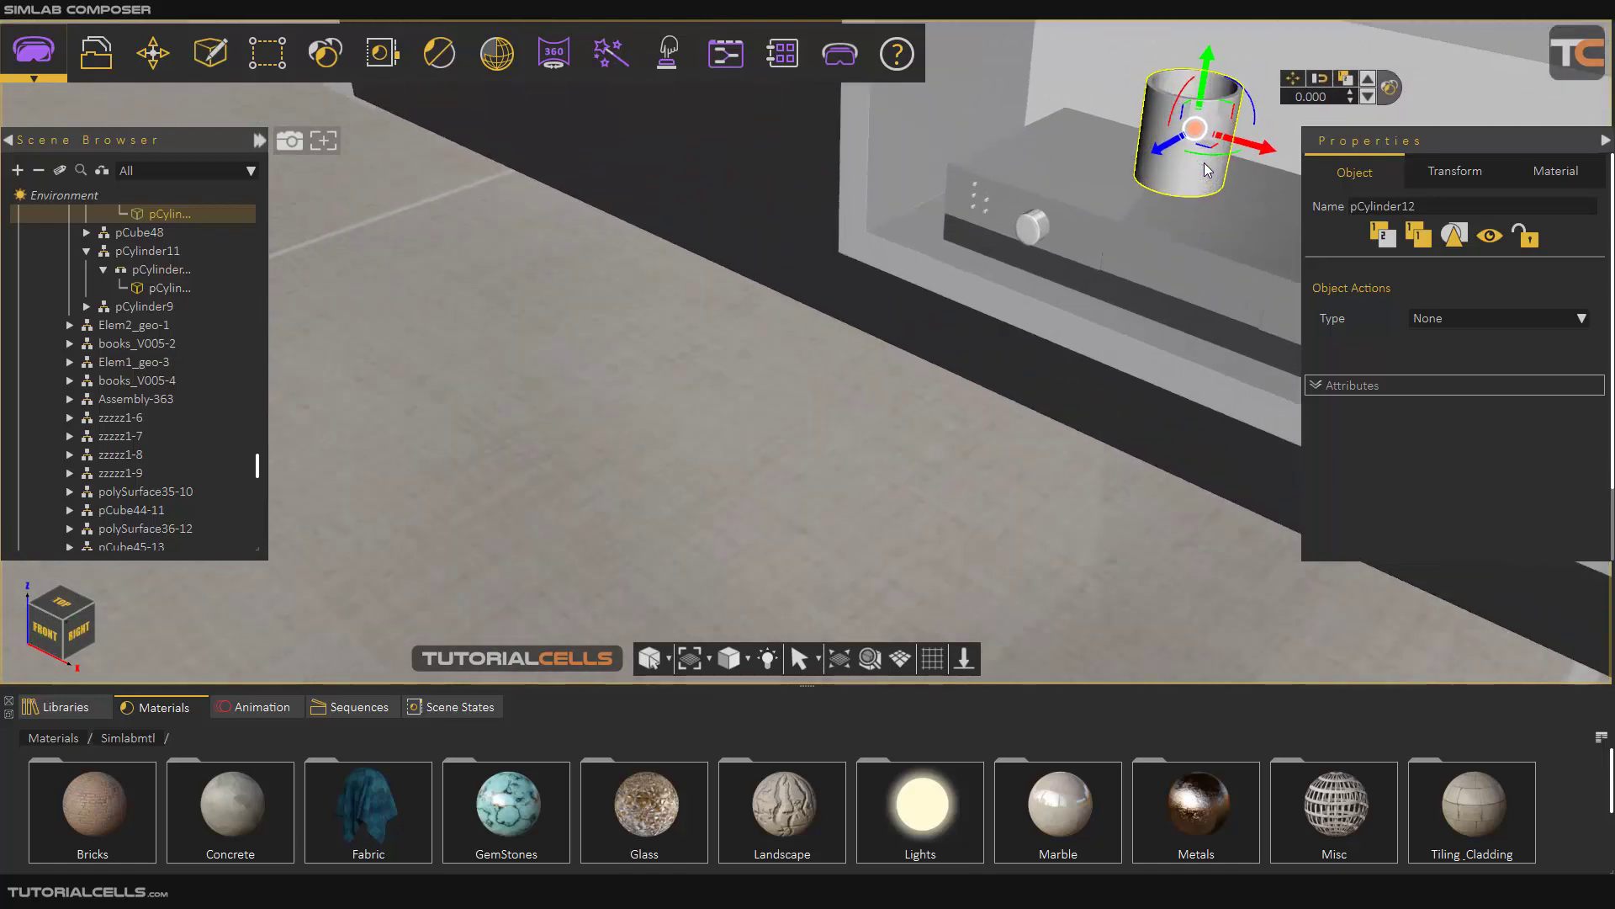
pyautogui.scroll(10, 905, 352)
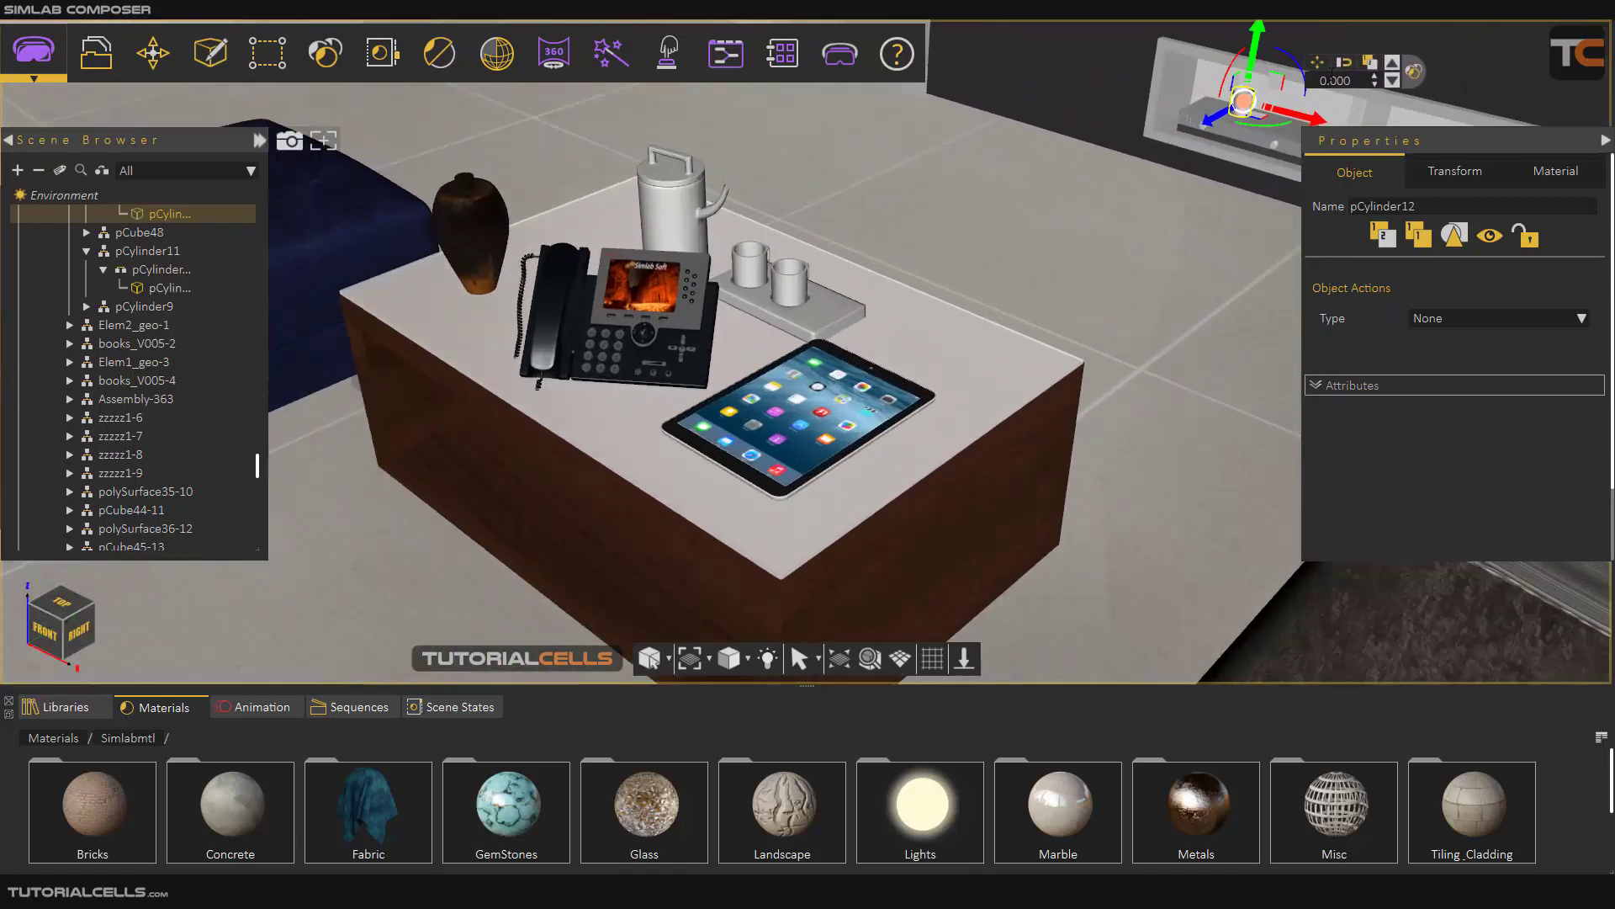
# Snap the cup back to the tabletop beside the end of the tray
pyautogui.click(1340, 66)
pyautogui.click(895, 321)
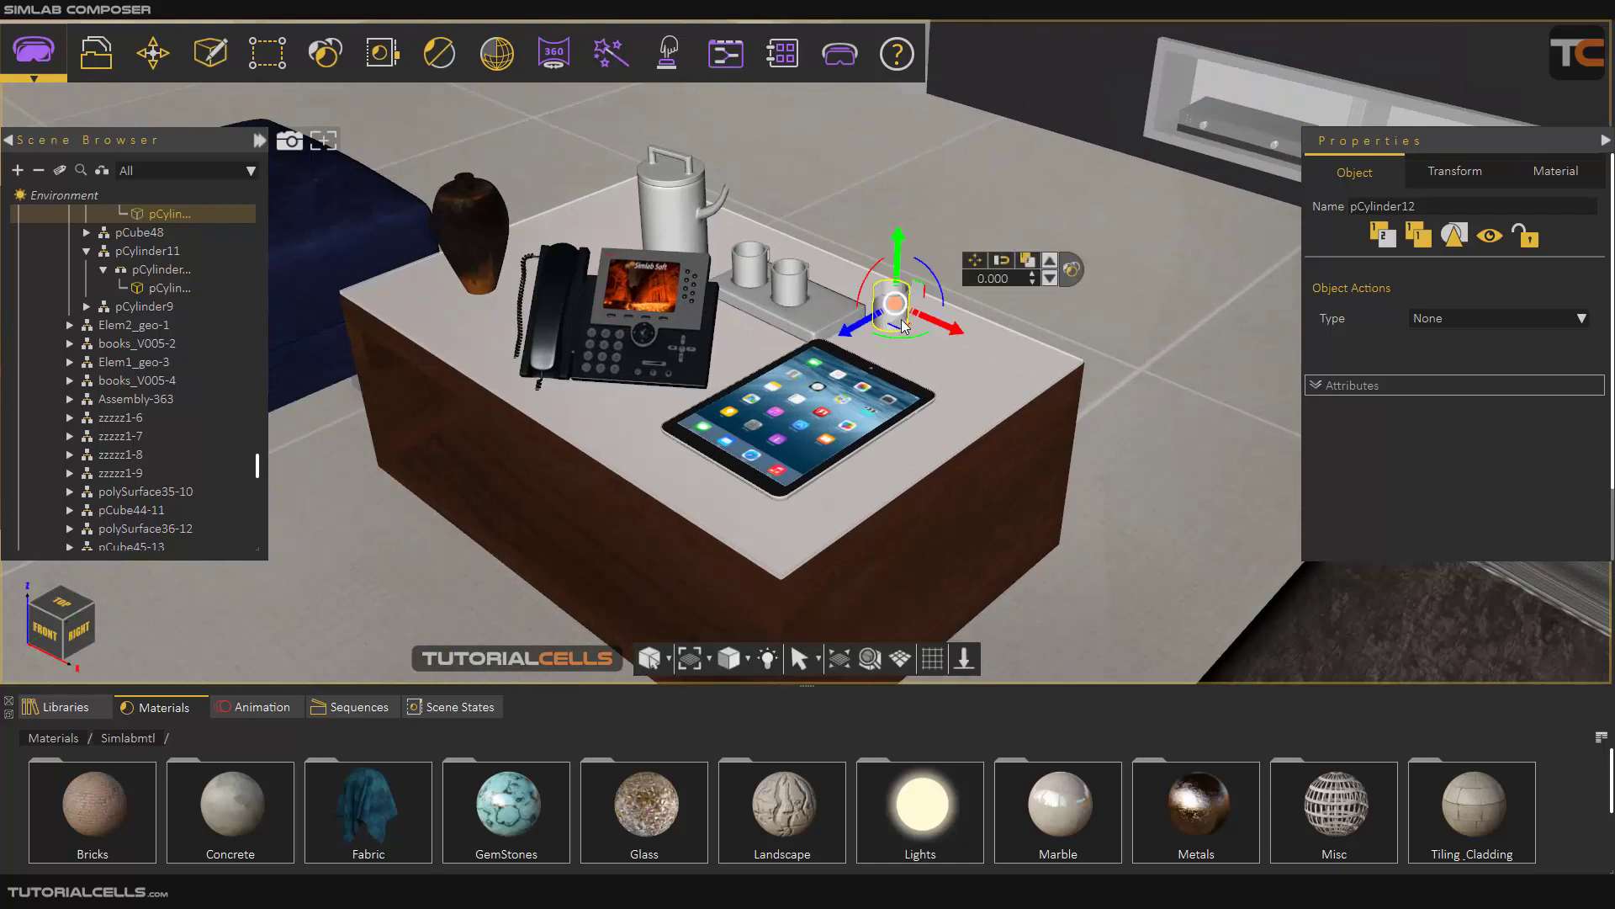
pyautogui.scroll(2, 901, 320)
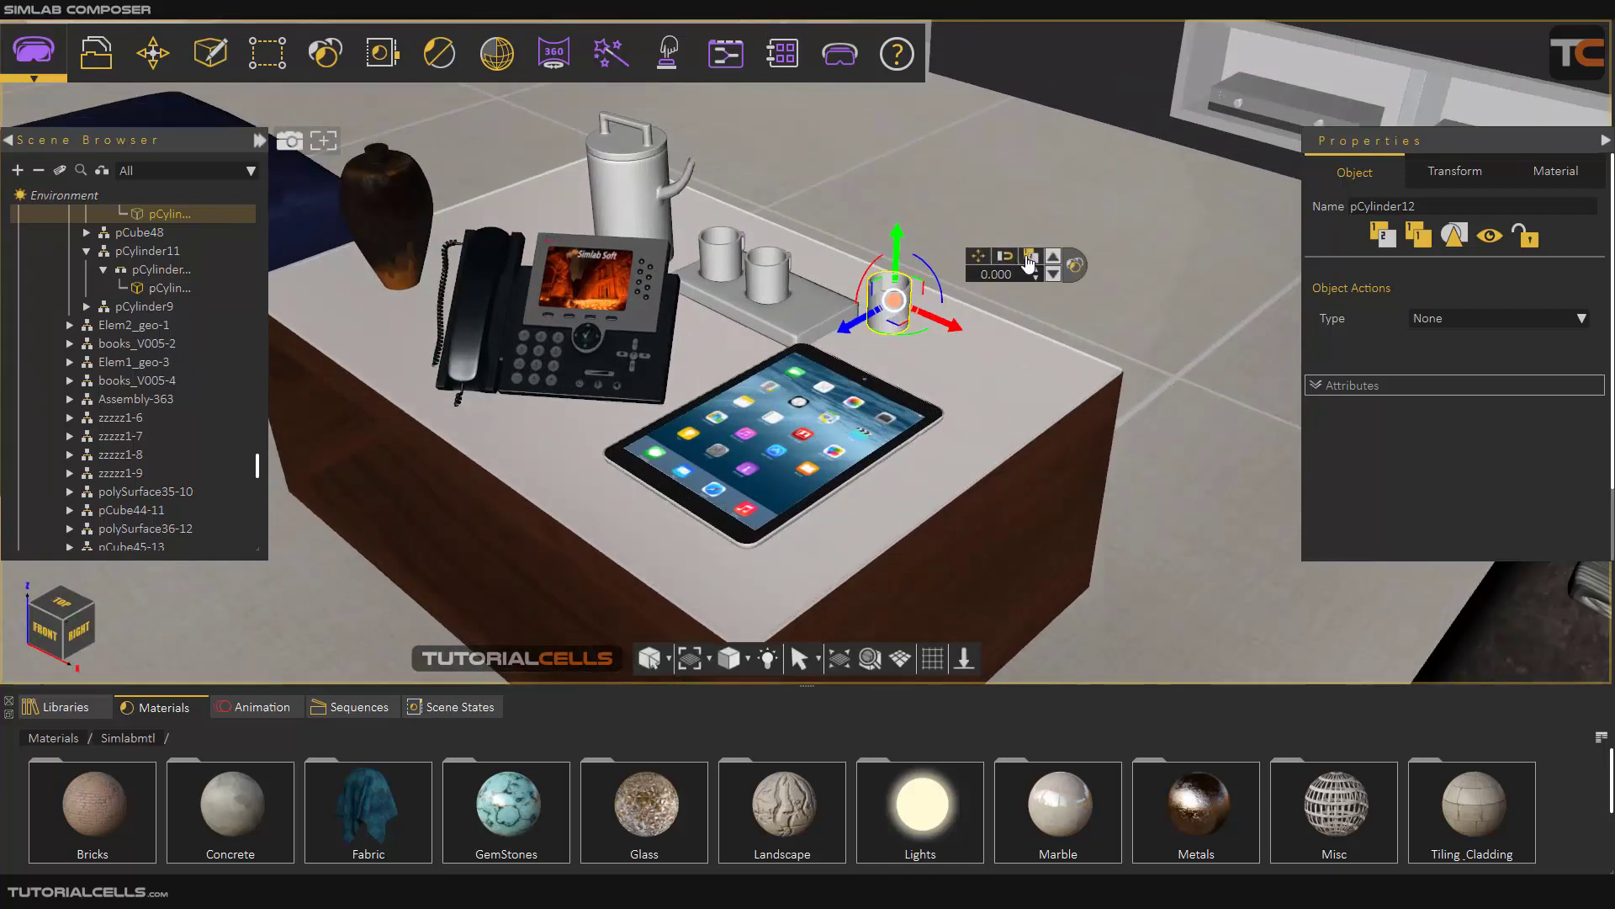
# Duplicate the cup twice and slide the copies along the red axis to form a row, the last by about 0.076
pyautogui.click(1028, 263)
pyautogui.moveTo(943, 323); pyautogui.dragTo(1049, 355)
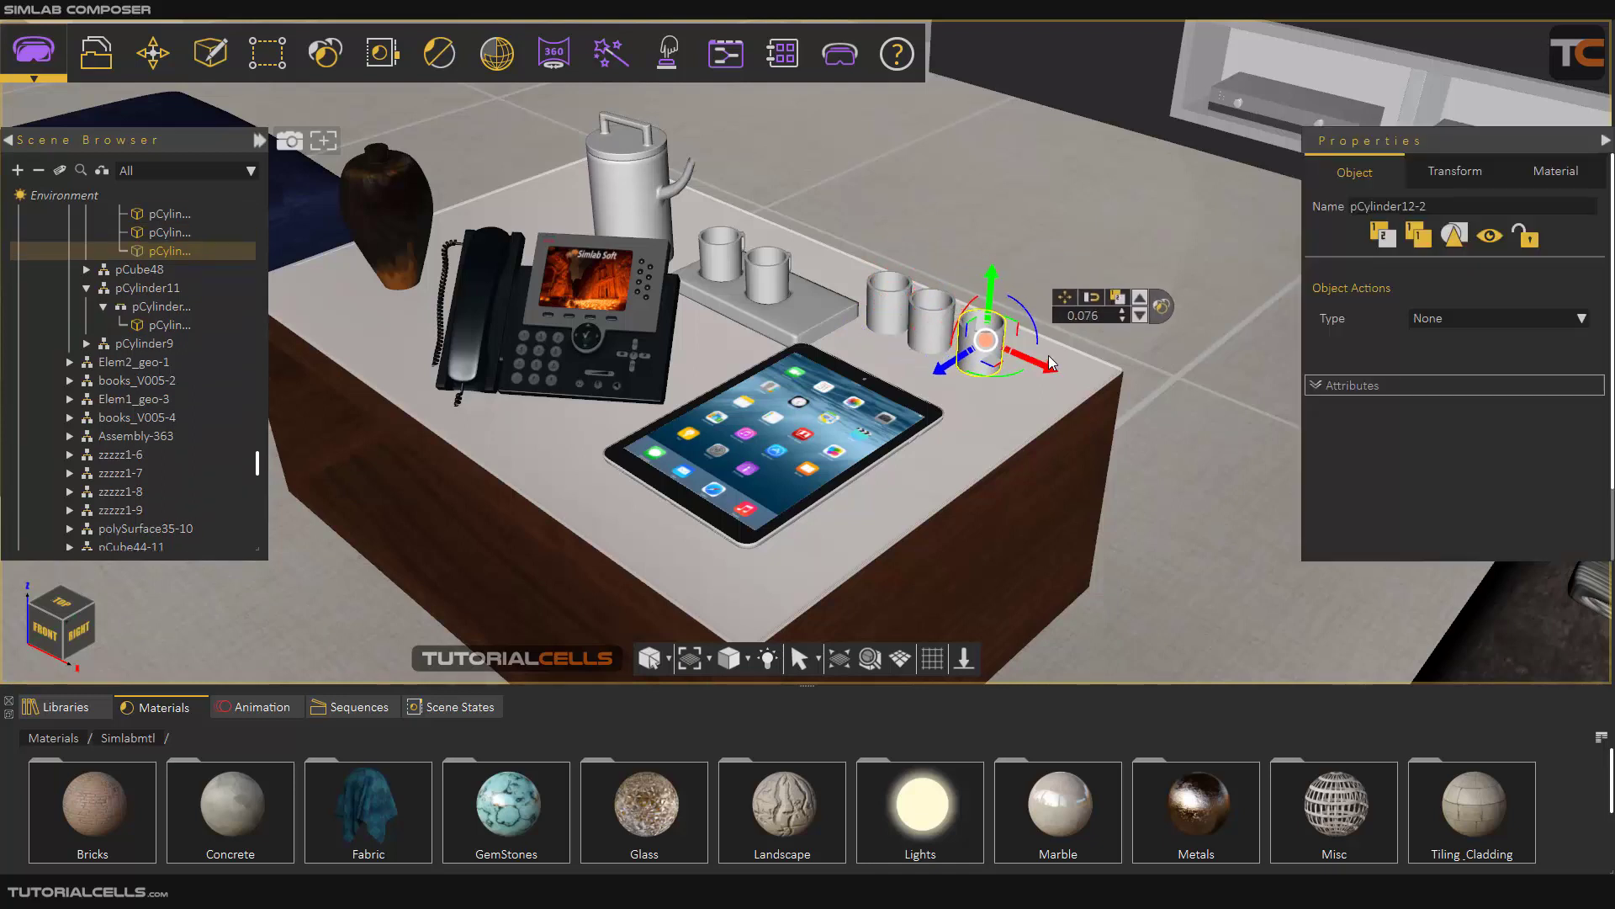
# Browse the quick material choices for the last cup in the row and apply a Glass material to it
pyautogui.click(1161, 306)
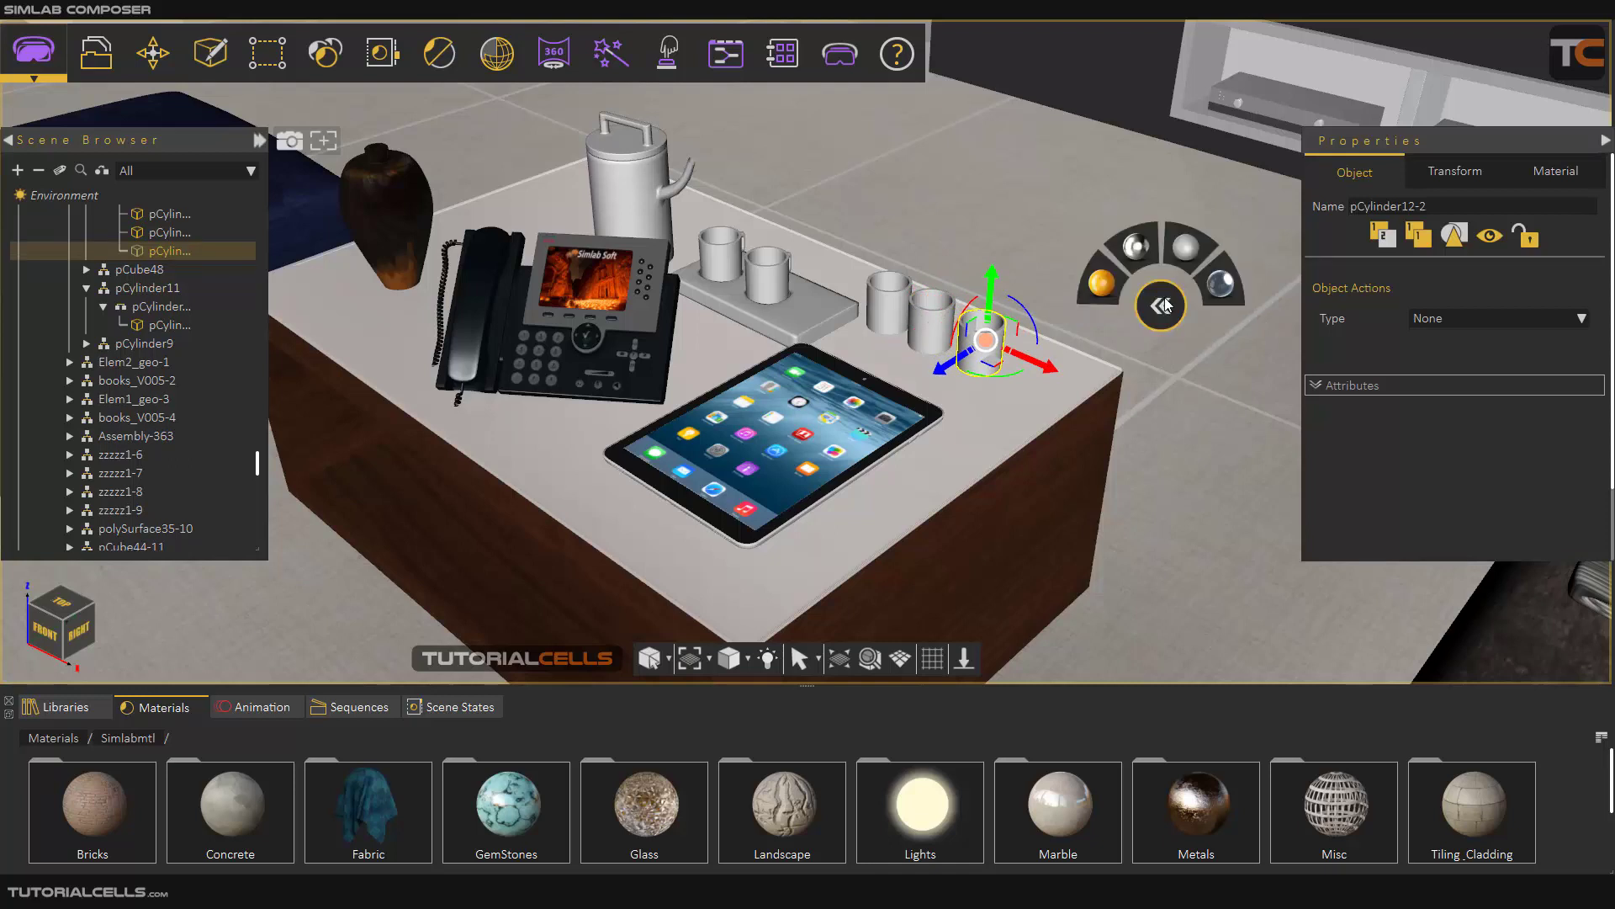
pyautogui.moveTo(1103, 304)
pyautogui.moveTo(1214, 289)
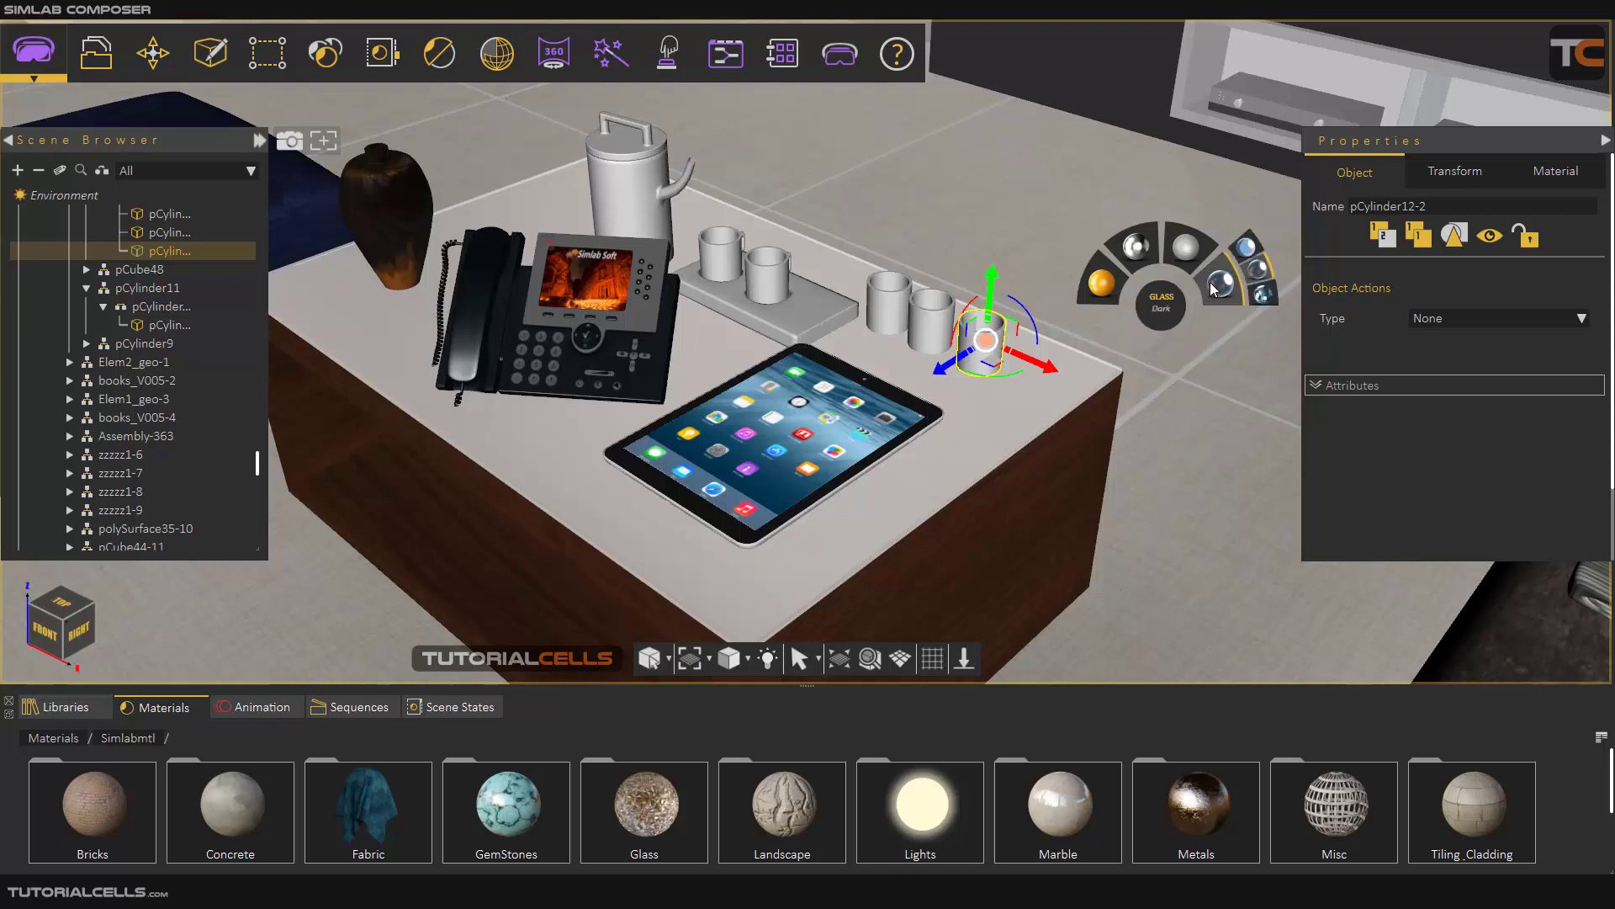
pyautogui.moveTo(1188, 250)
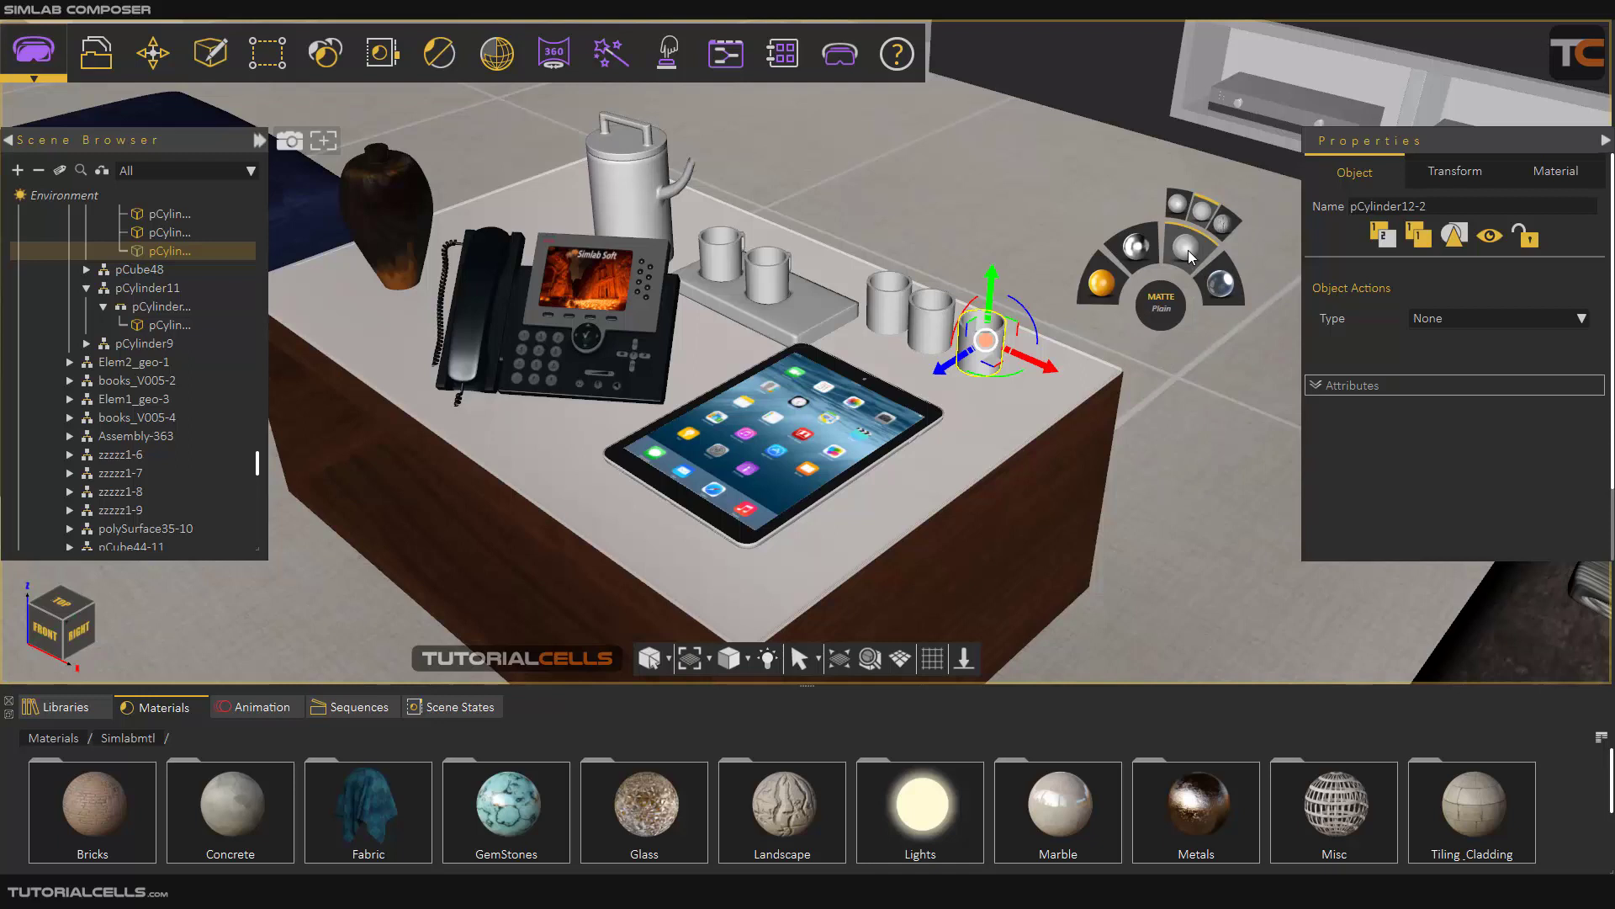
pyautogui.click(1187, 249)
pyautogui.moveTo(1146, 255)
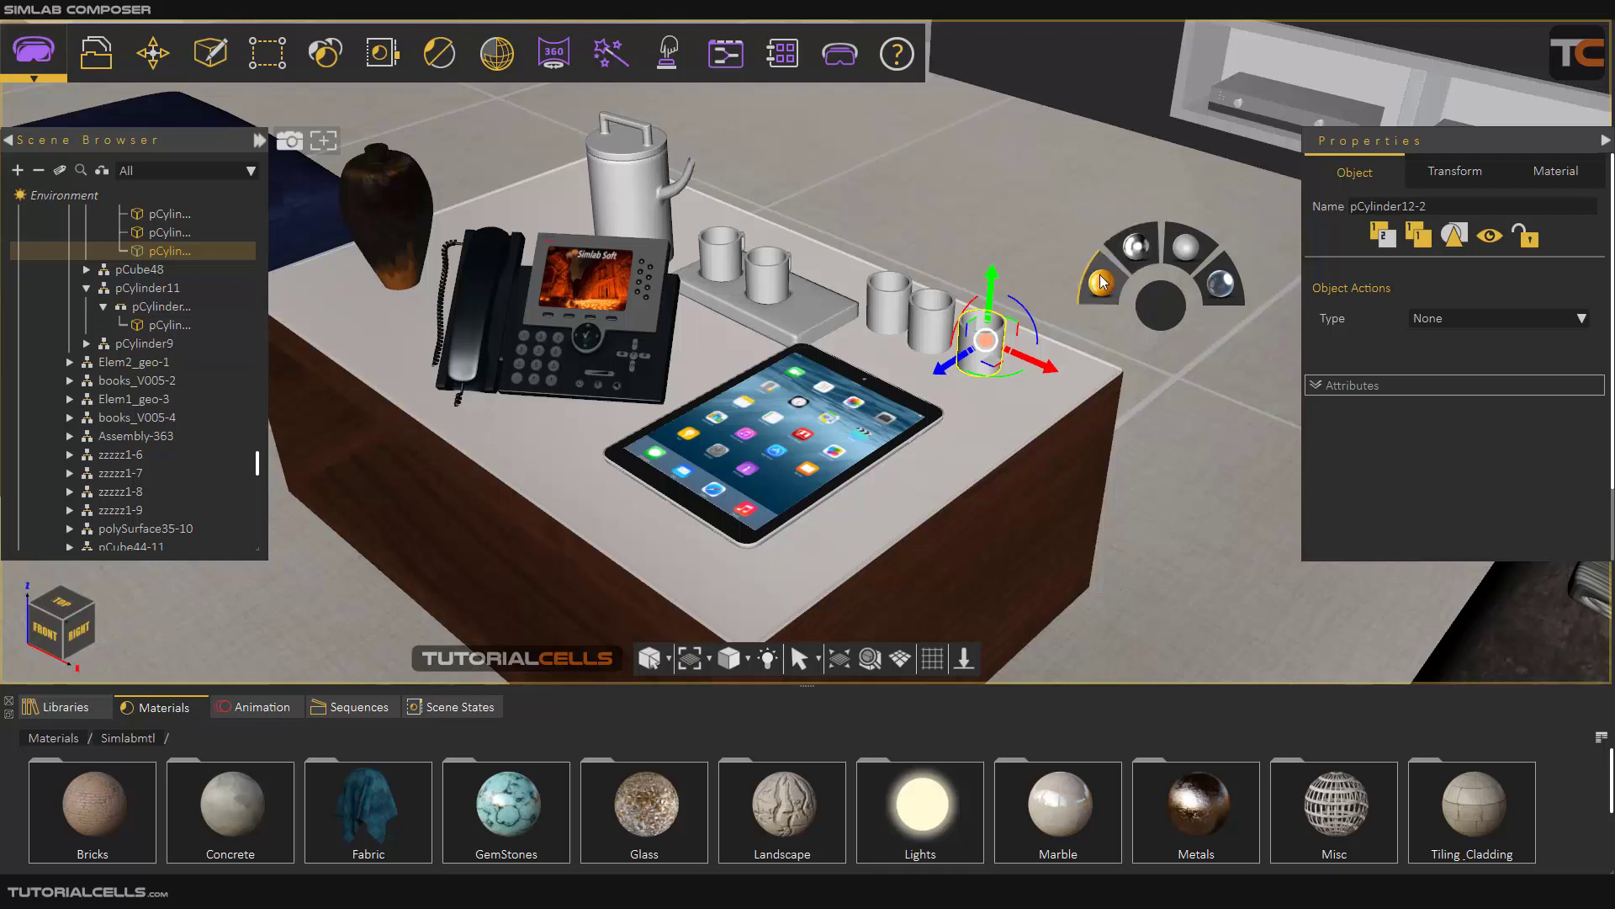
pyautogui.moveTo(1217, 292)
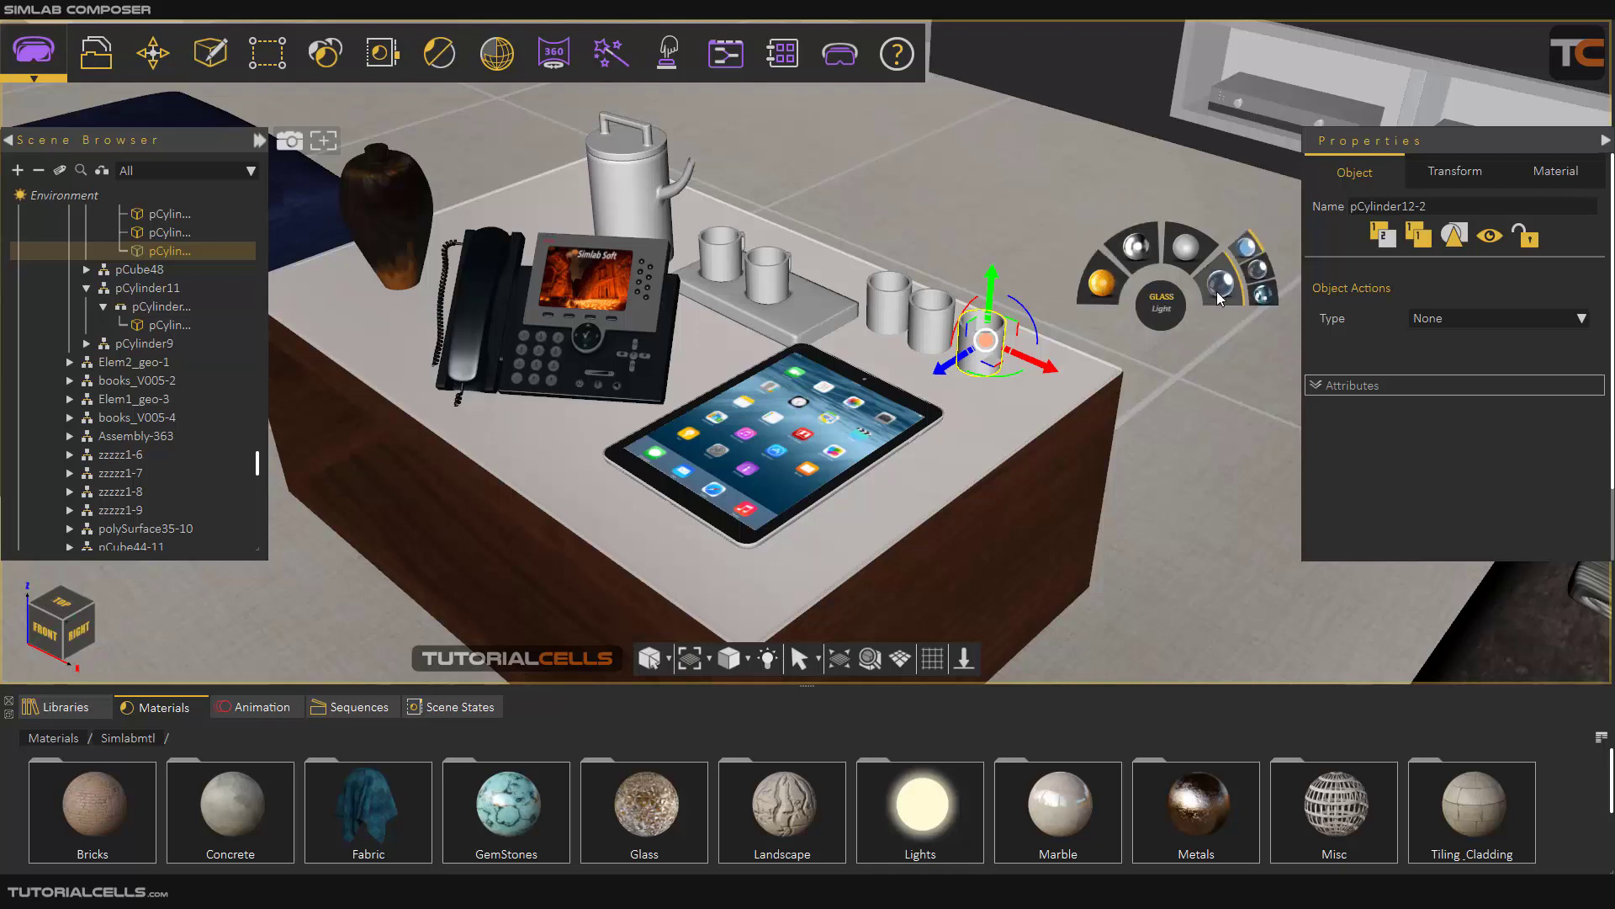
pyautogui.click(1256, 270)
# Preview the glass cup up close in ray-traced rendering, and return to the real-time view
pyautogui.scroll(5, 1017, 328)
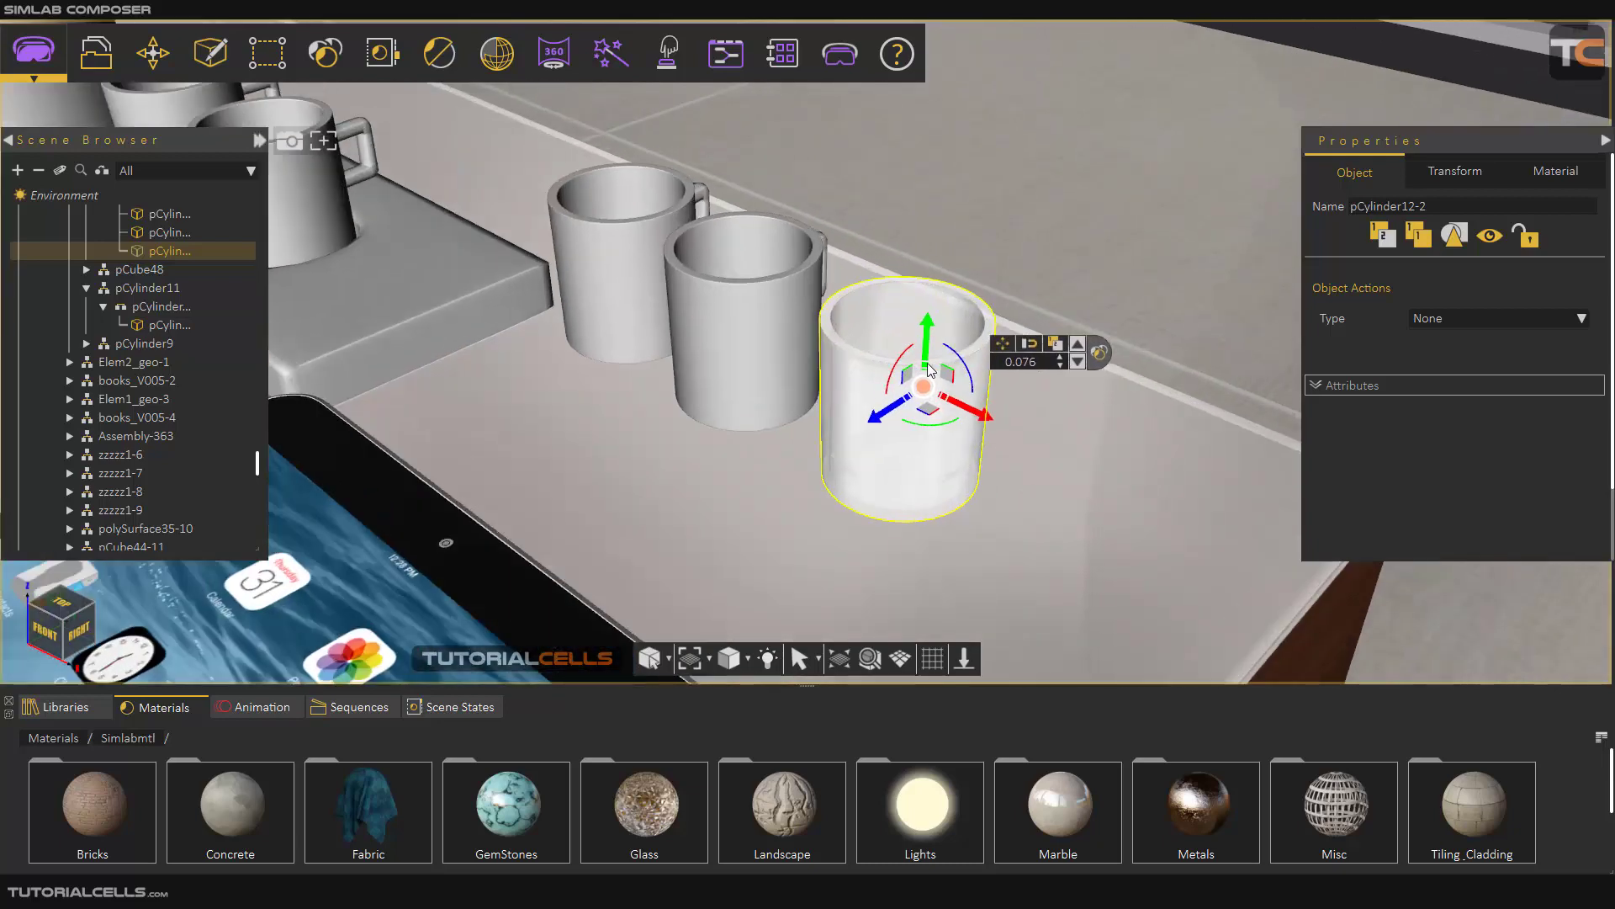
pyautogui.hotkey('ctrl', 'r')
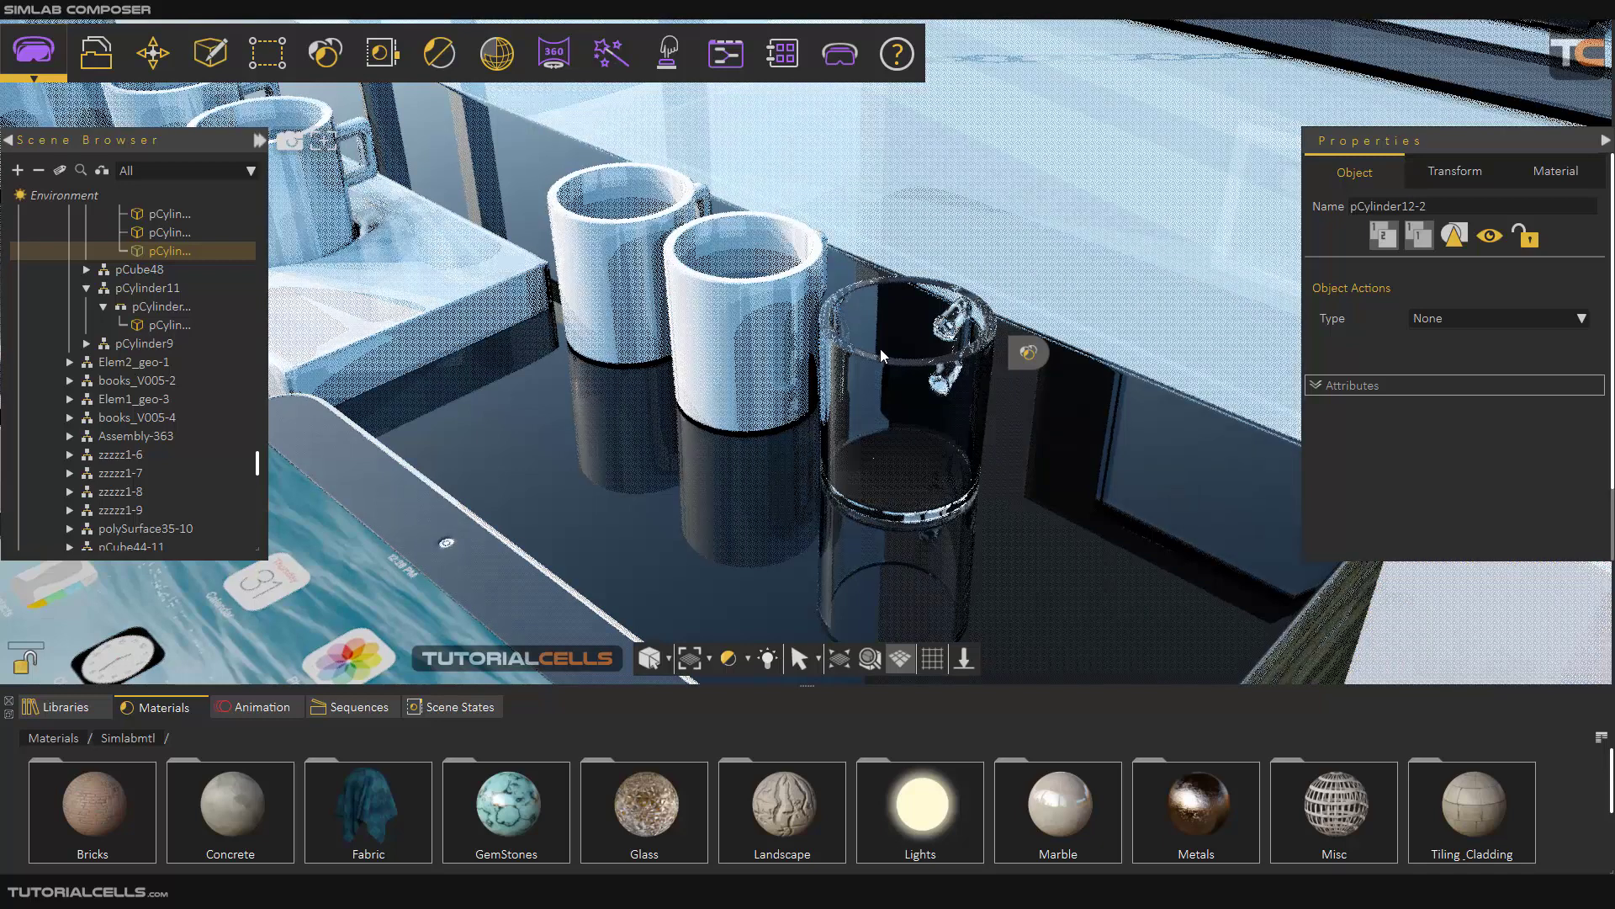
pyautogui.hotkey('ctrl', 'r')
pyautogui.scroll(-5, 881, 357)
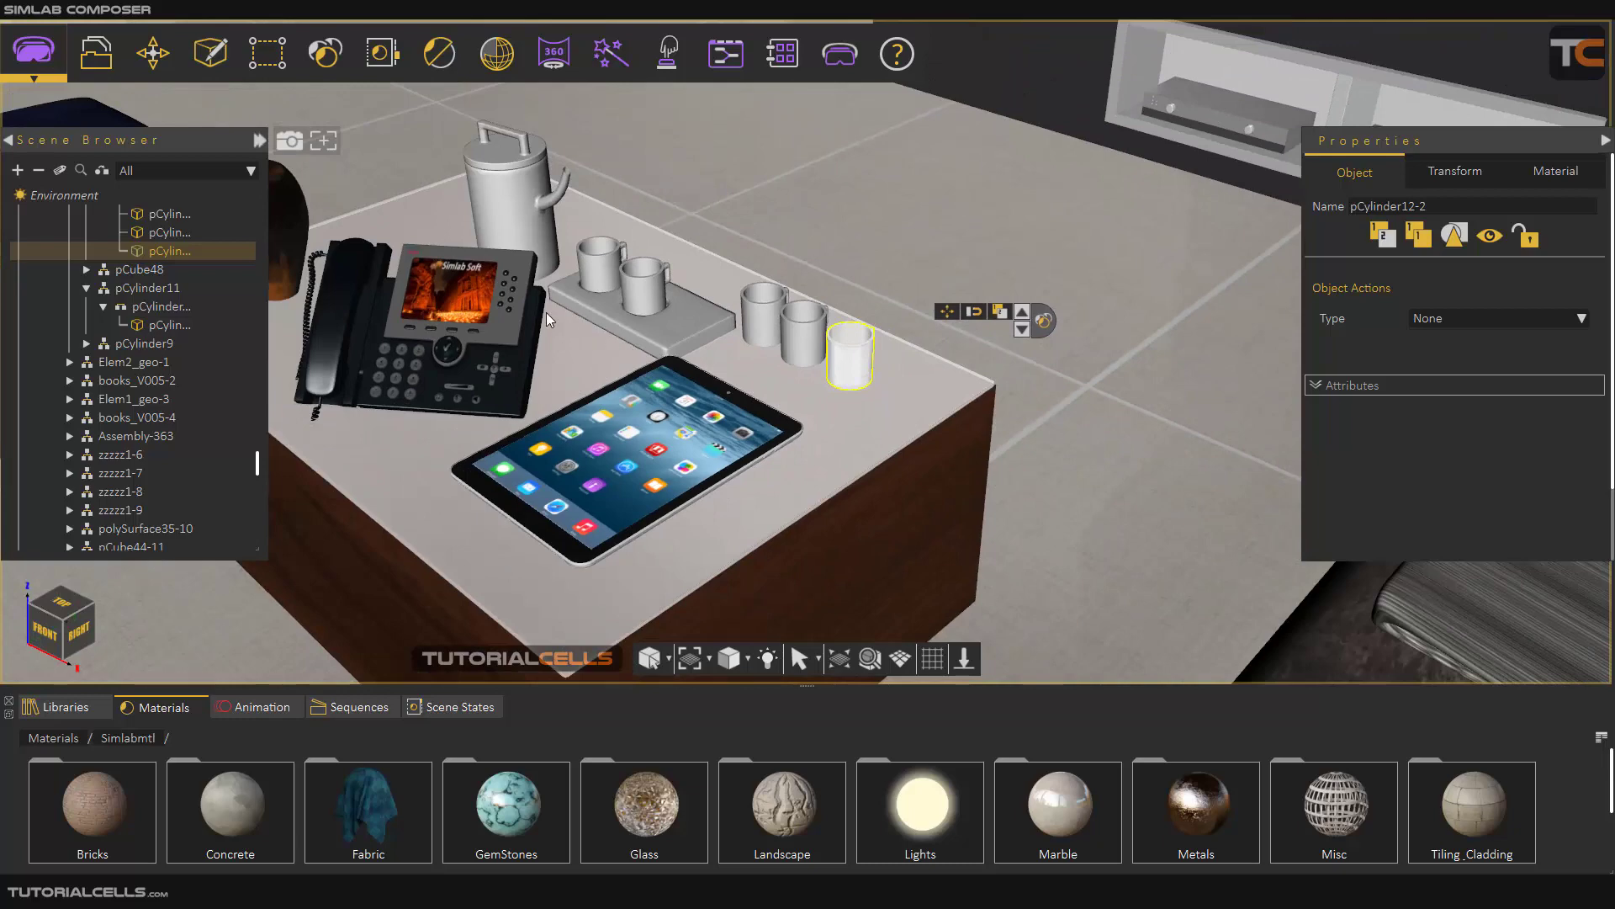
# Select the dark vase, show its material properties, and apply the Glass Light quick material to it
pyautogui.moveTo(546, 311); pyautogui.dragTo(642, 299)
pyautogui.scroll(6, 618, 264)
pyautogui.click(617, 261)
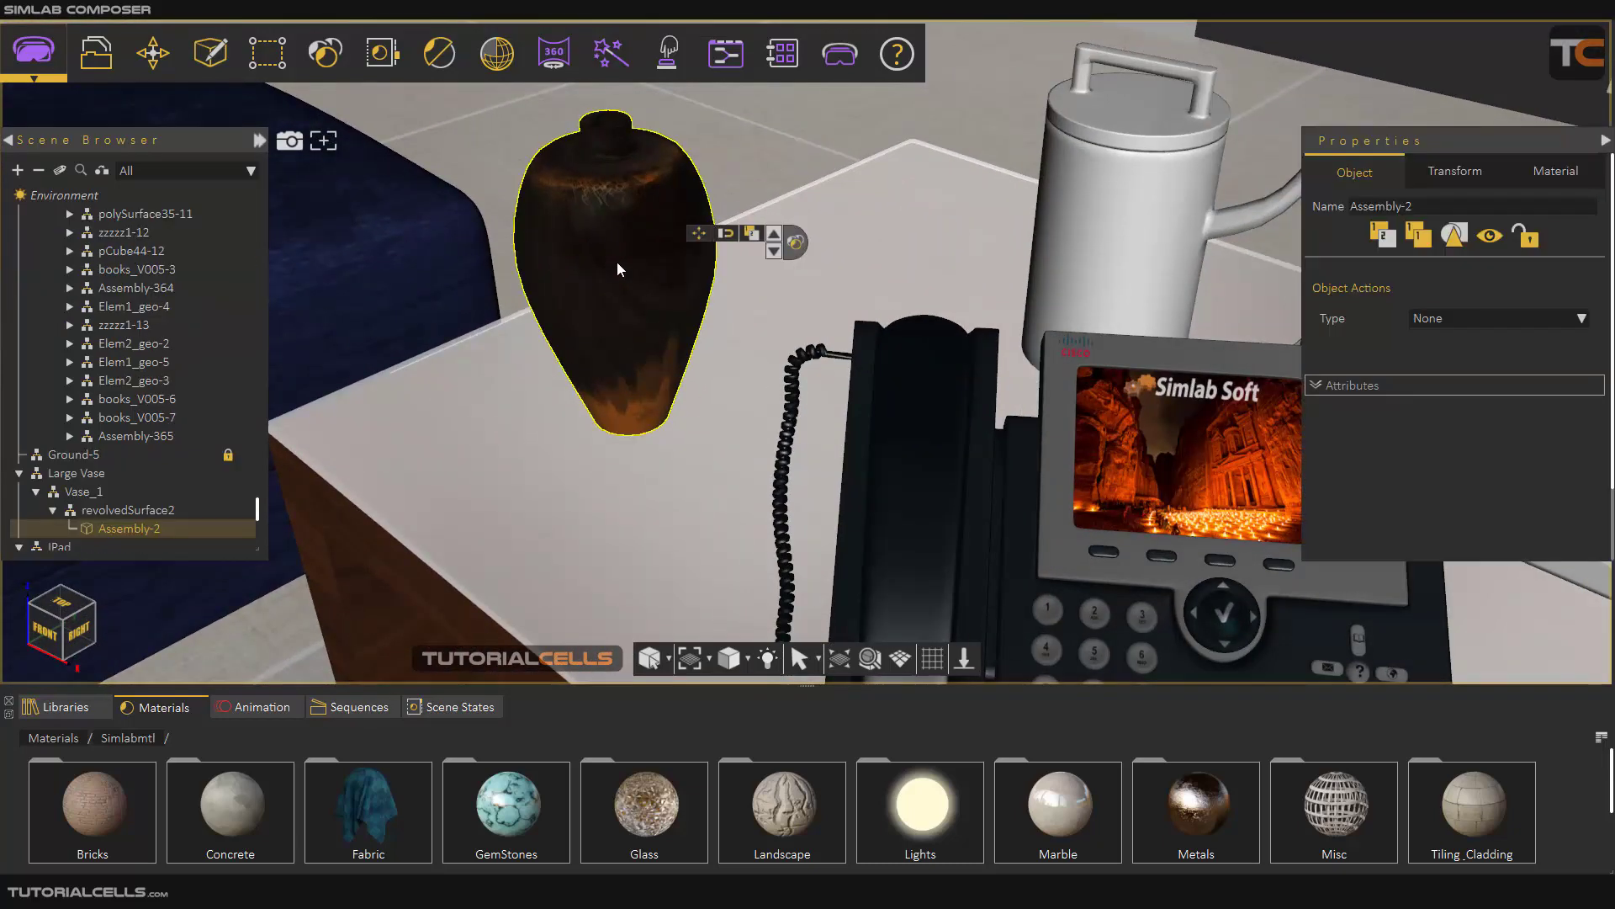
pyautogui.click(1535, 168)
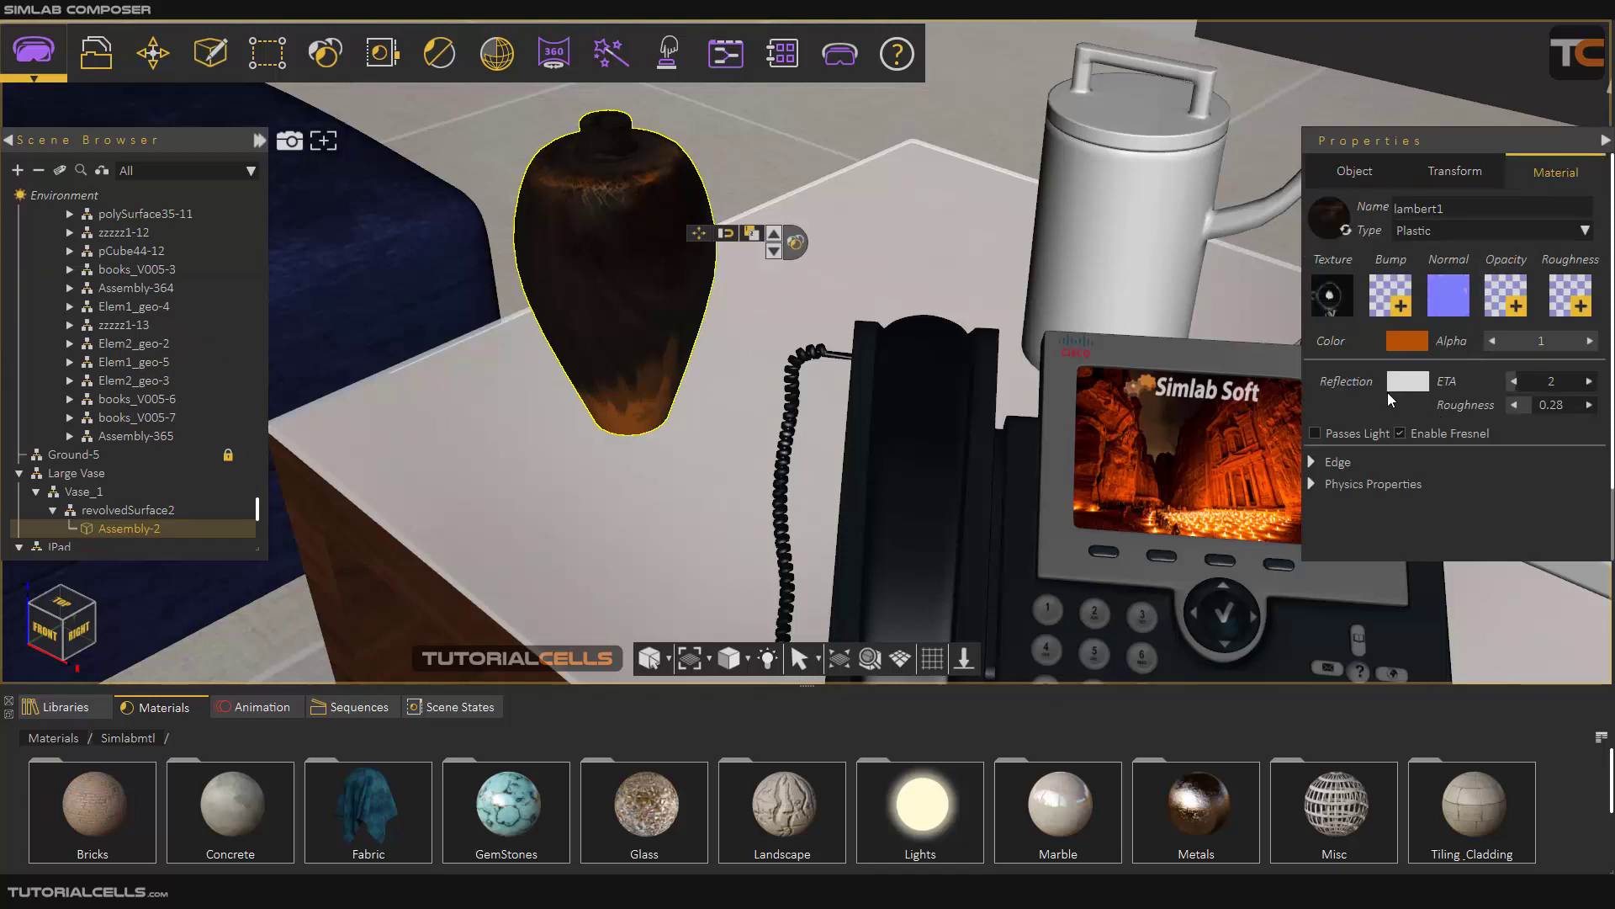
pyautogui.click(795, 241)
pyautogui.moveTo(853, 223)
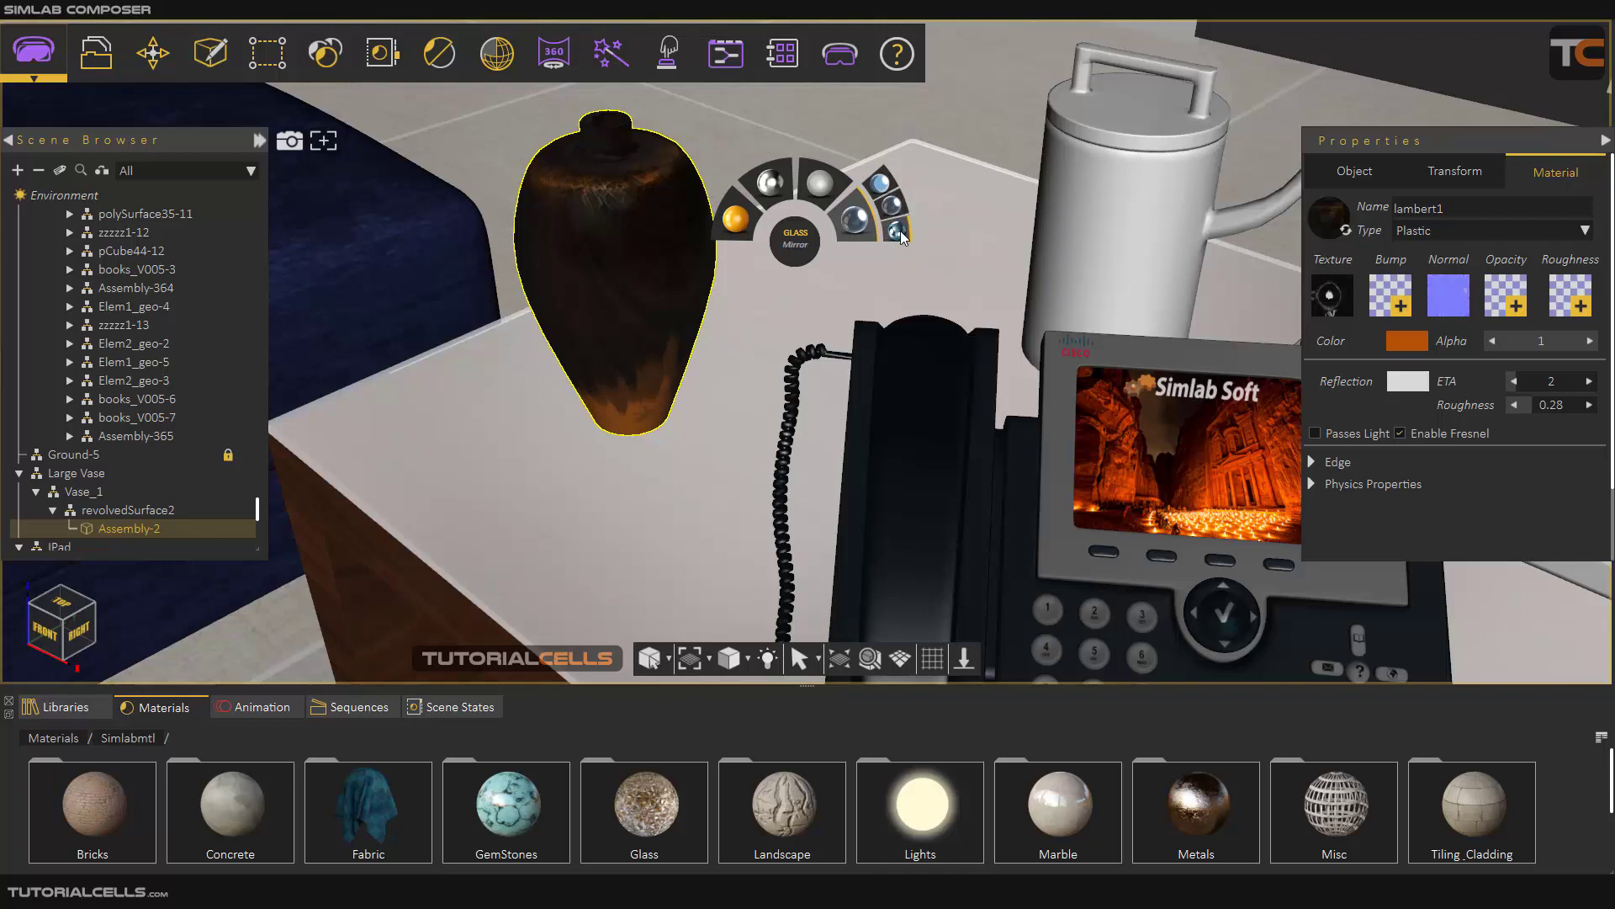
pyautogui.moveTo(820, 181)
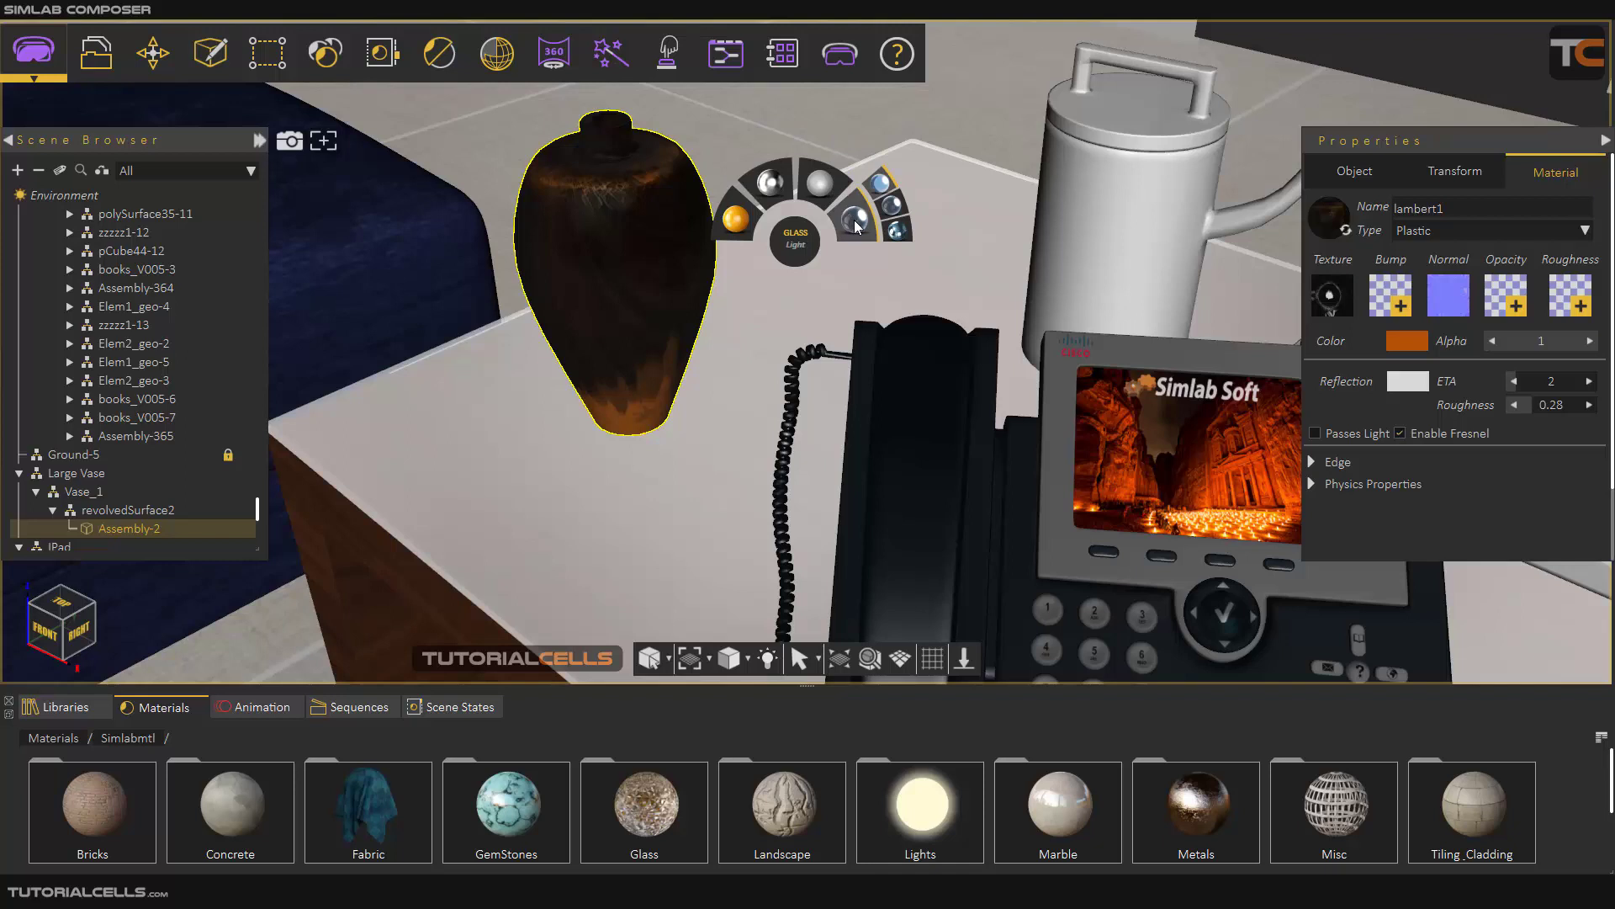
pyautogui.click(880, 185)
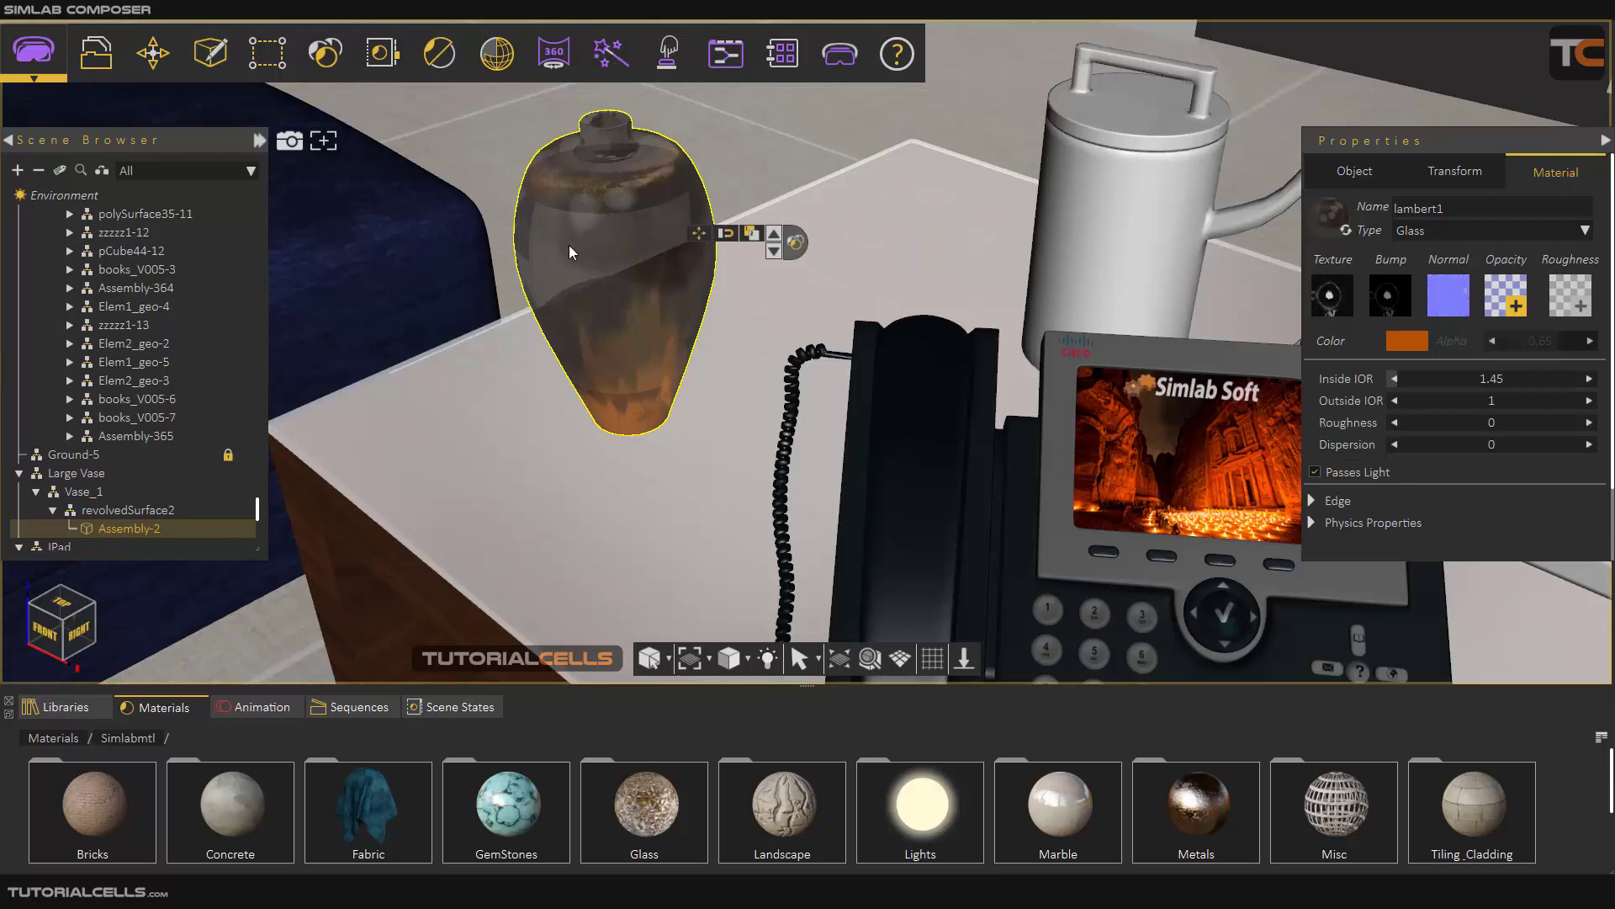
# Preview the glass vase in ray-traced rendering, and return to the real-time view of the table
pyautogui.scroll(2, 569, 245)
pyautogui.moveTo(569, 244); pyautogui.dragTo(648, 300, button='middle')
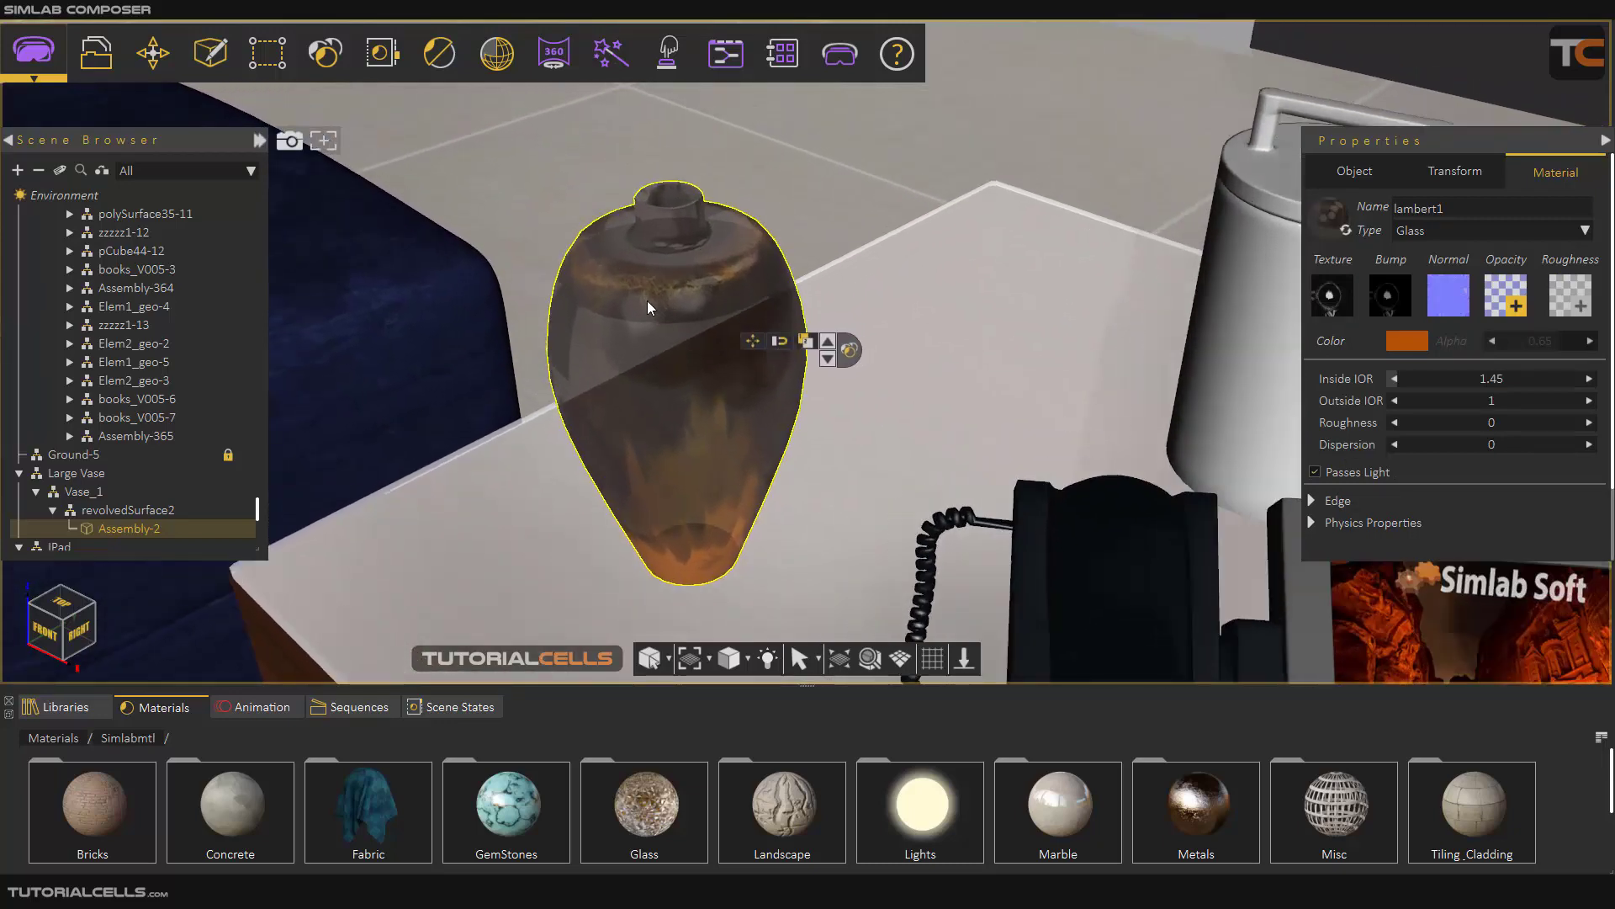
pyautogui.hotkey('ctrl', 'r')
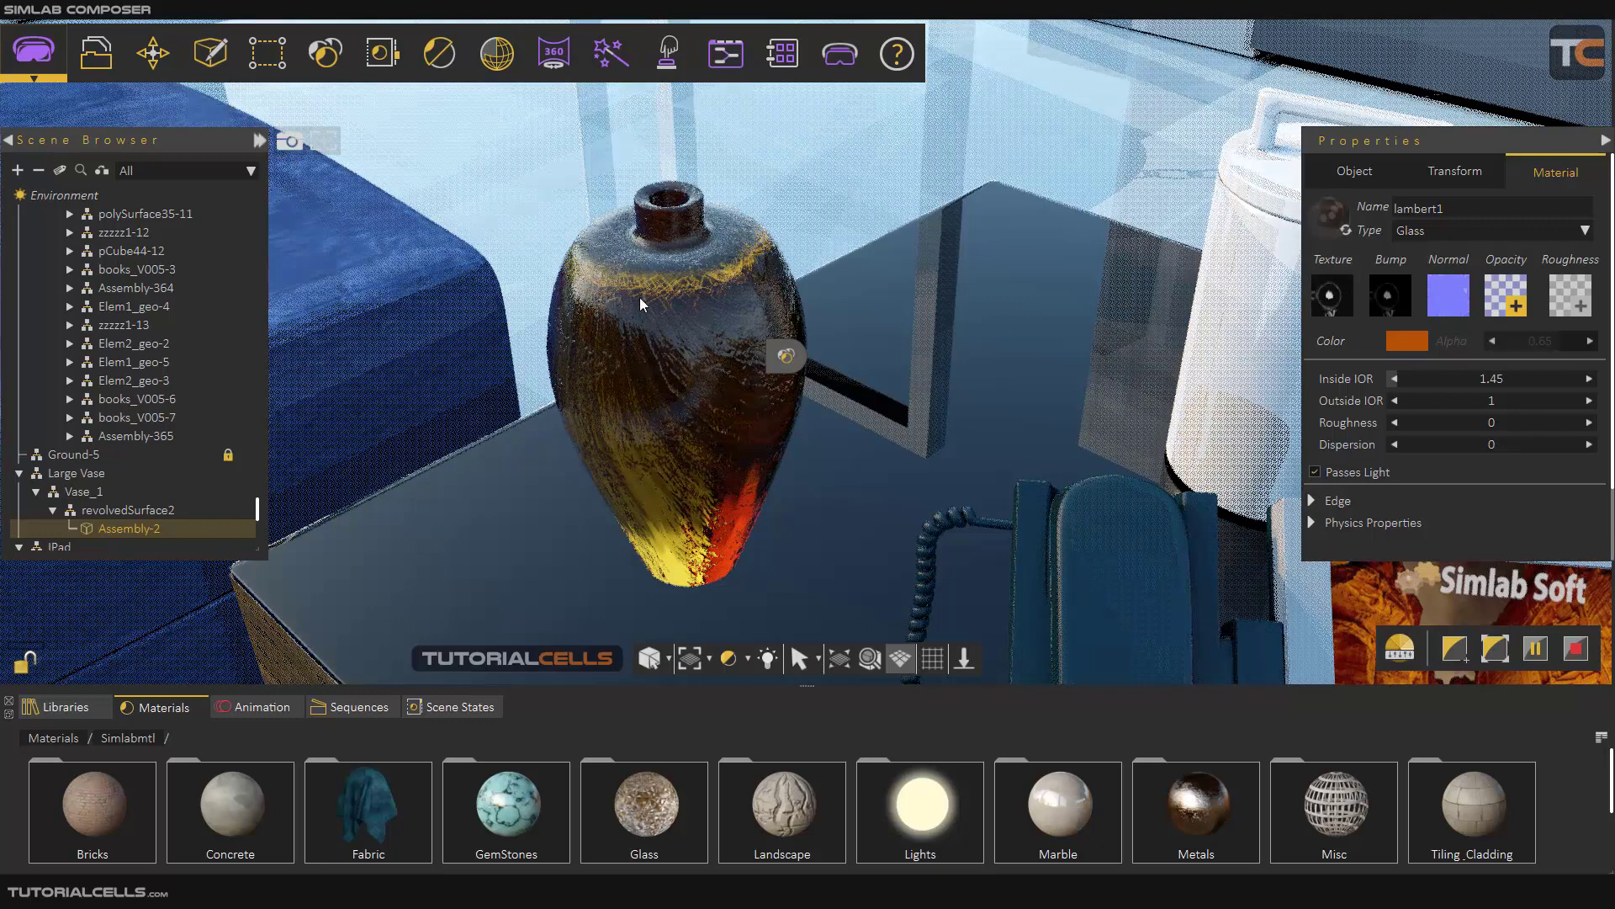
pyautogui.click(689, 254)
pyautogui.scroll(-10, 689, 254)
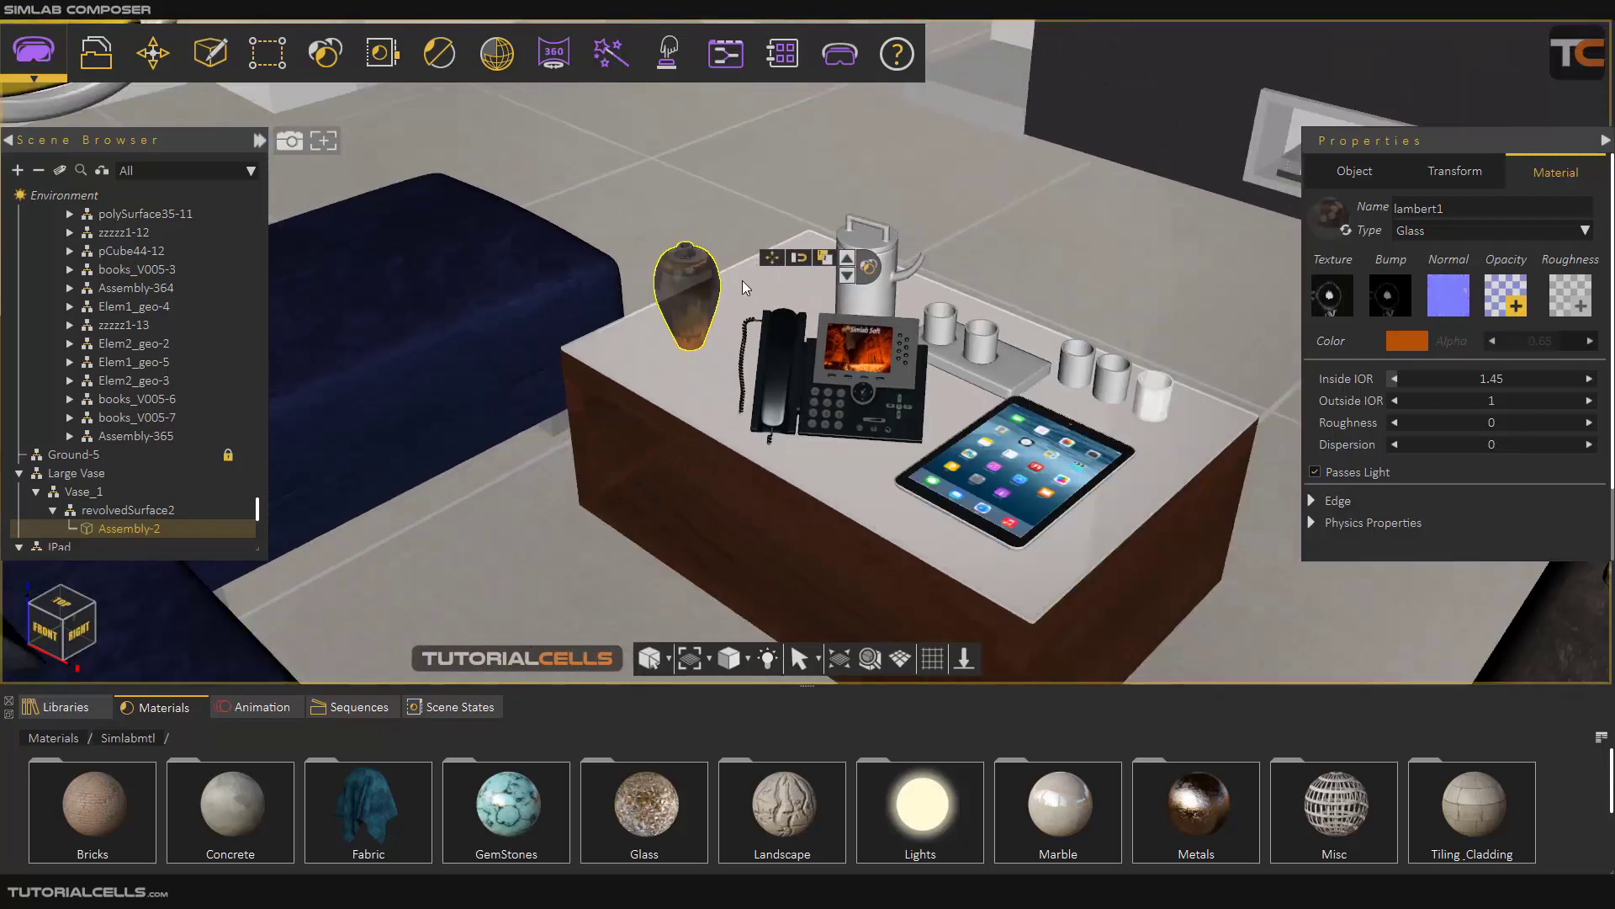
pyautogui.scroll(-2, 769, 278)
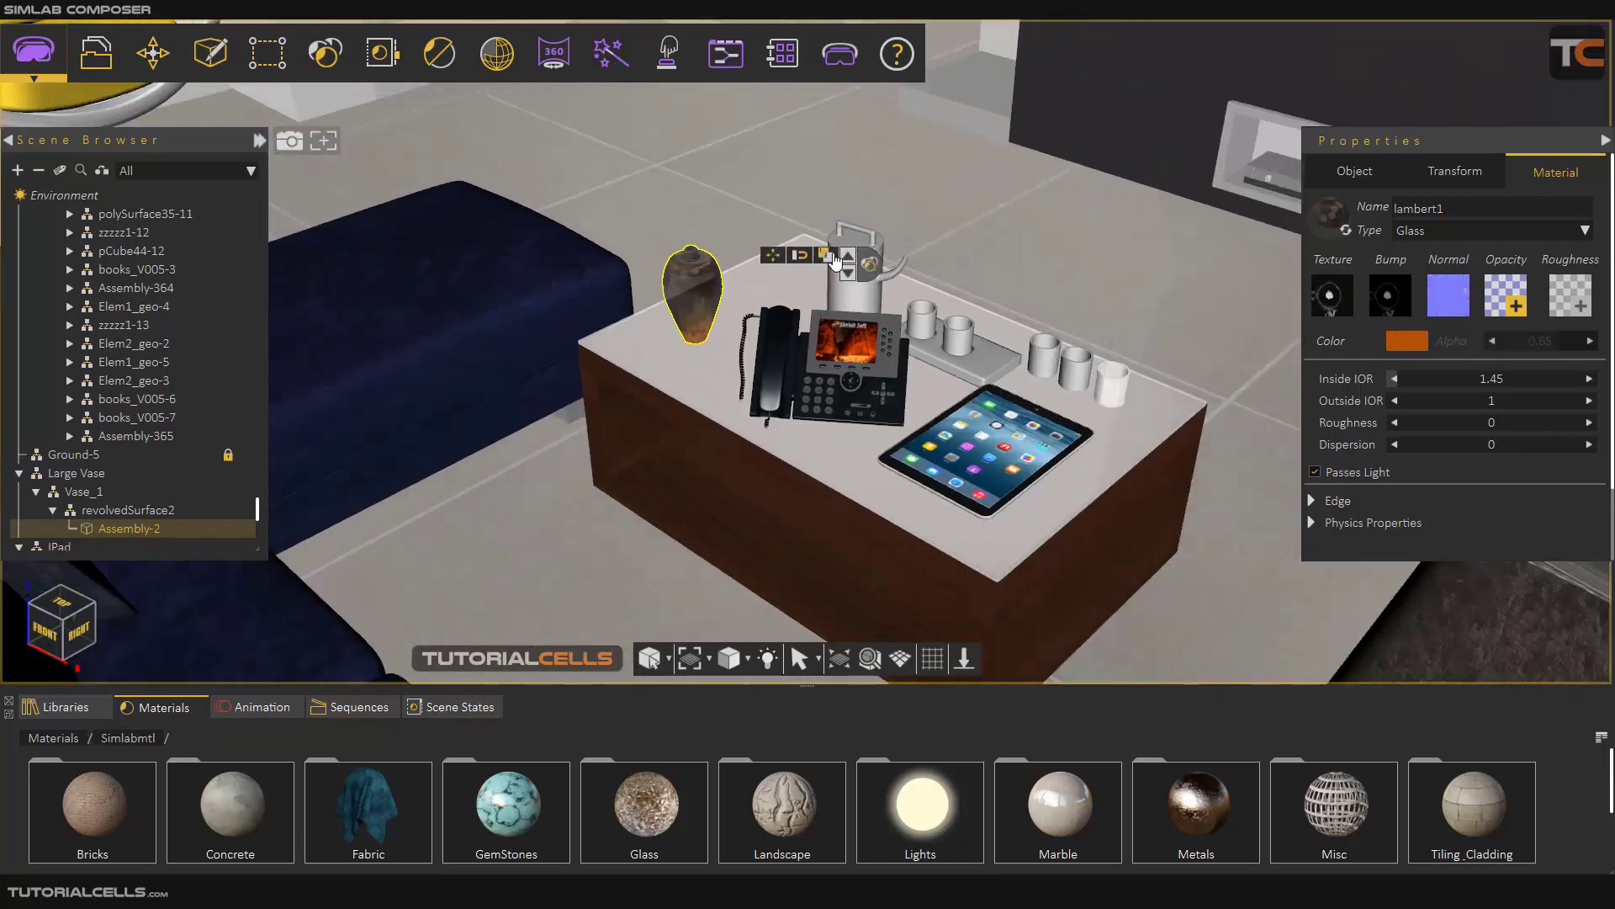
pyautogui.scroll(-3, 1022, 276)
# Clear the vase from the selection, select the glass cup at the end of the row, and show its object properties
pyautogui.click(1033, 271)
pyautogui.scroll(3, 1072, 301)
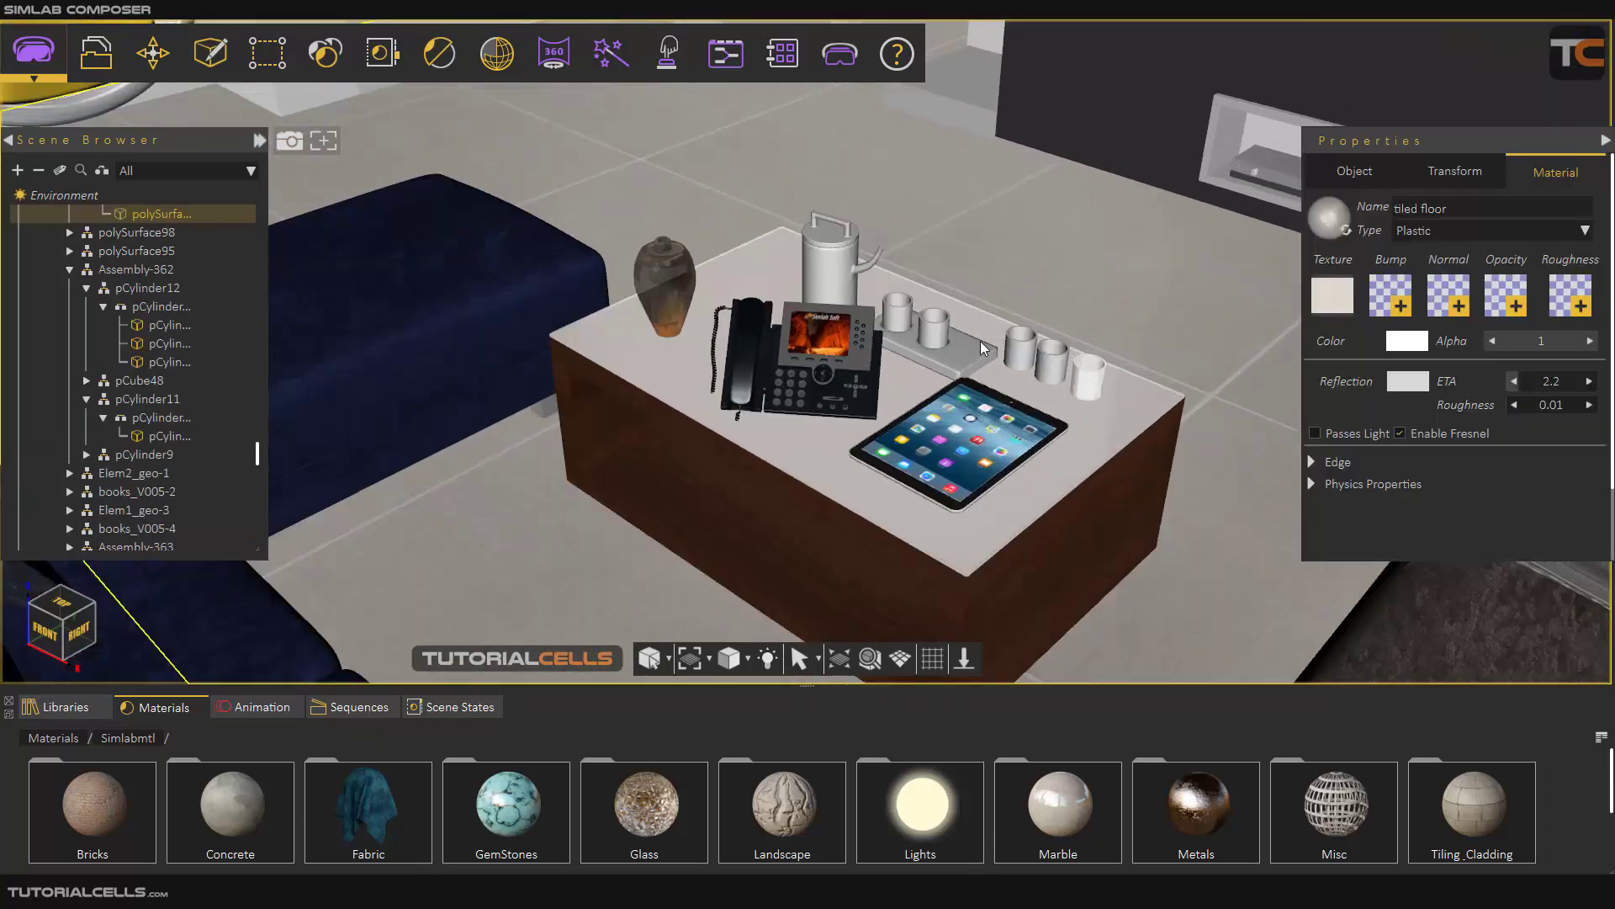
pyautogui.moveTo(971, 355); pyautogui.dragTo(922, 279)
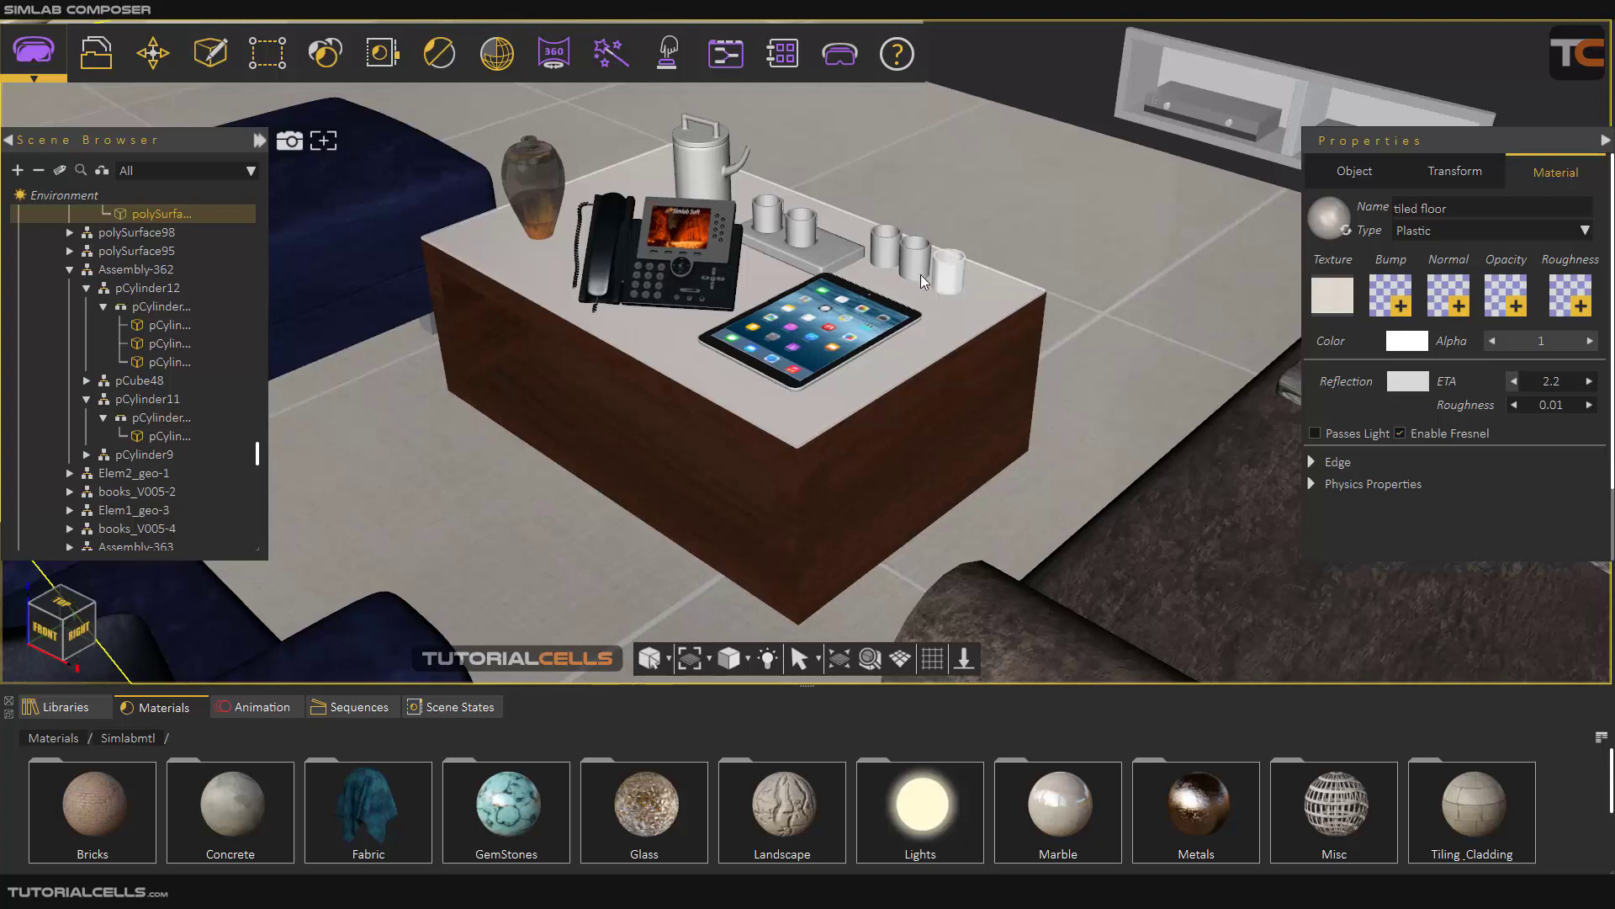
pyautogui.scroll(3, 947, 274)
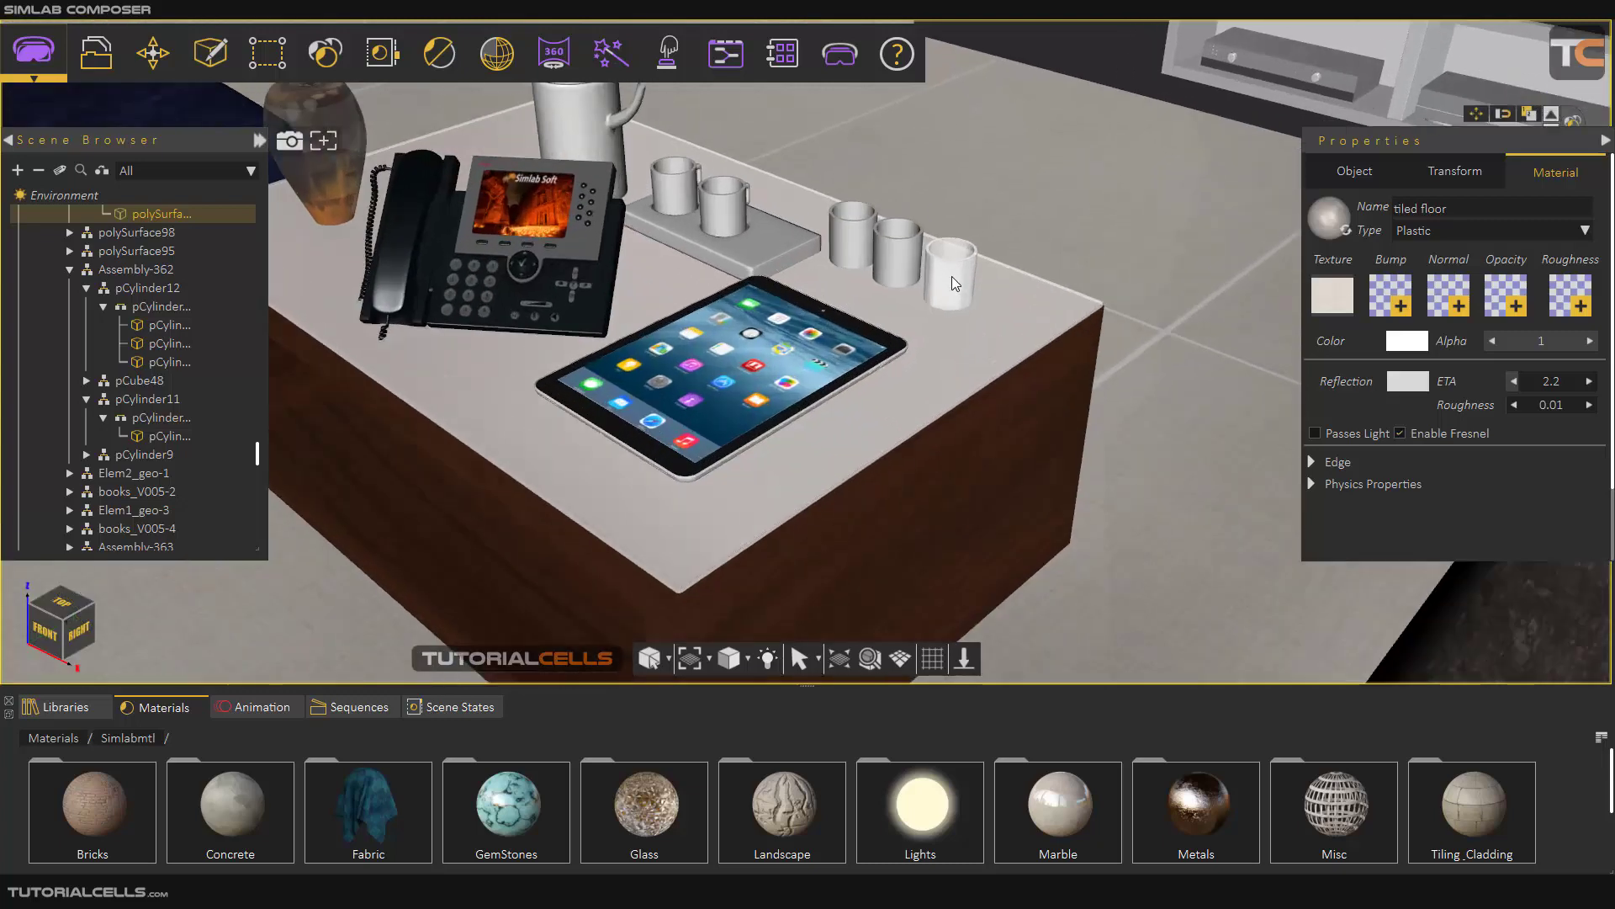
pyautogui.click(952, 278)
pyautogui.click(951, 274)
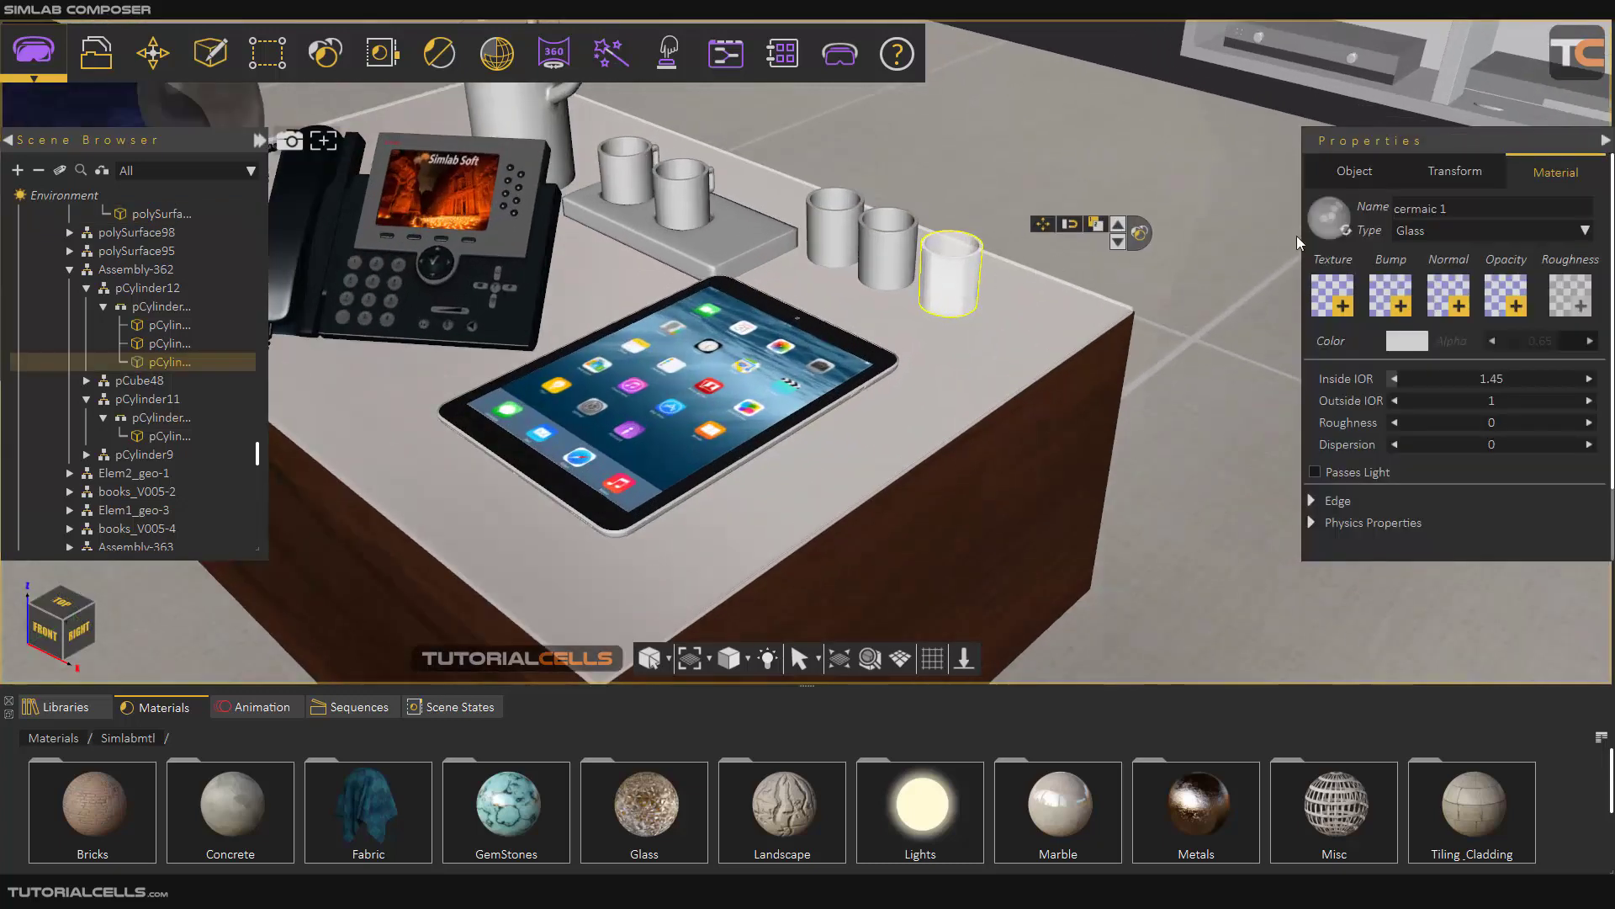
pyautogui.click(1351, 173)
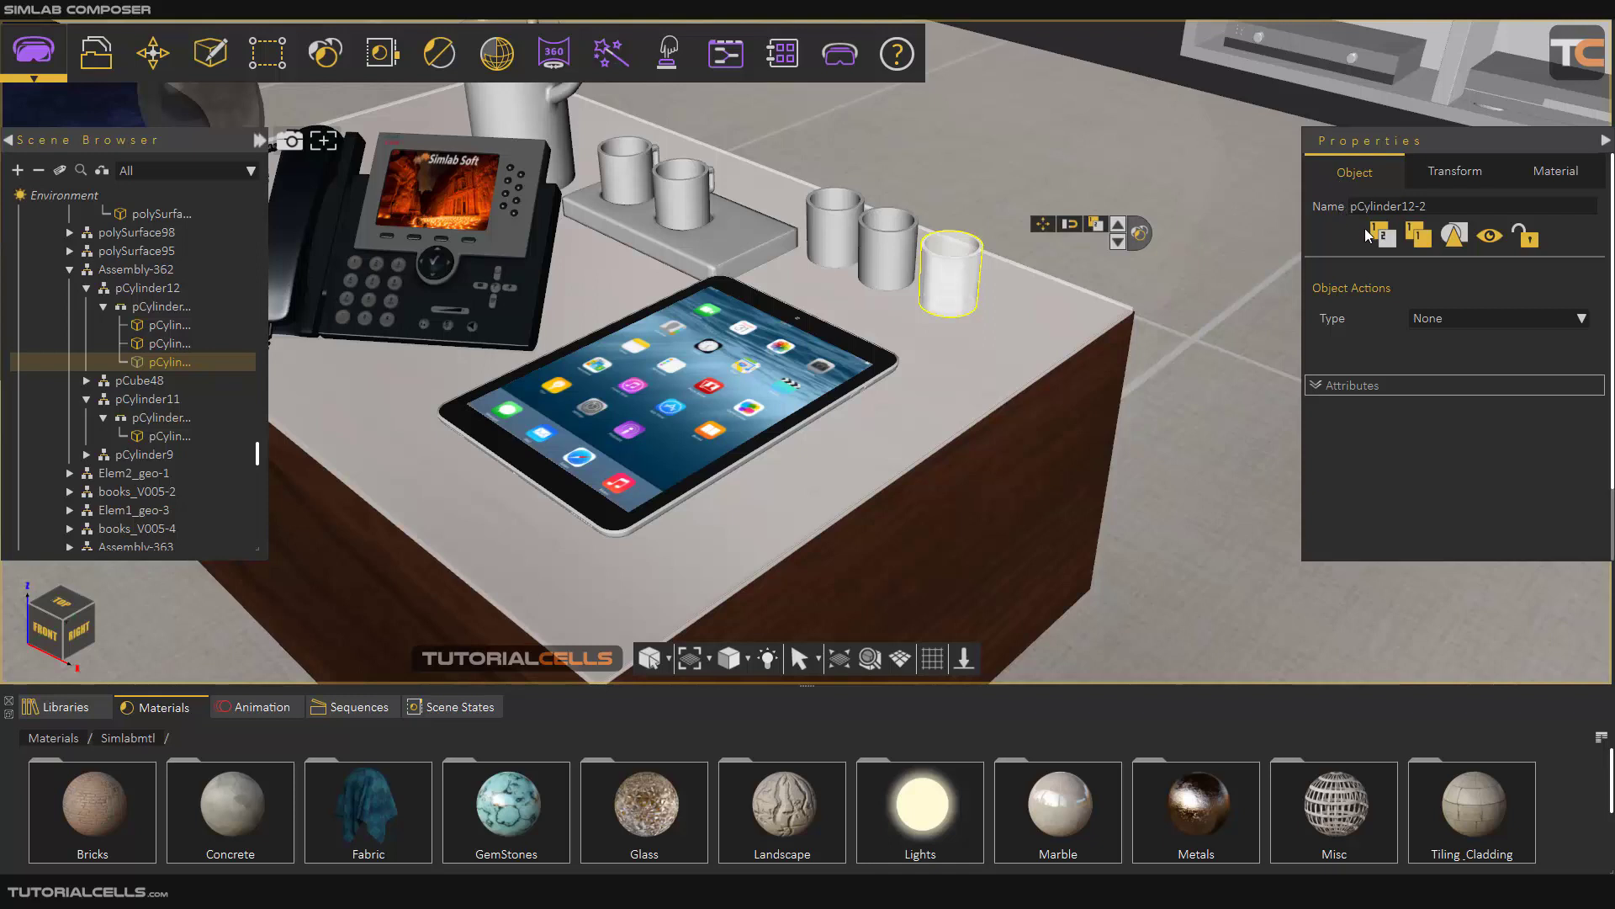
# Make a copy of the glass cup from its object properties and turn on the transform gizmo for the copy
pyautogui.moveTo(1428, 207); pyautogui.dragTo(1351, 206)
pyautogui.click(1412, 241)
pyautogui.click(1037, 229)
pyautogui.scroll(2, 966, 284)
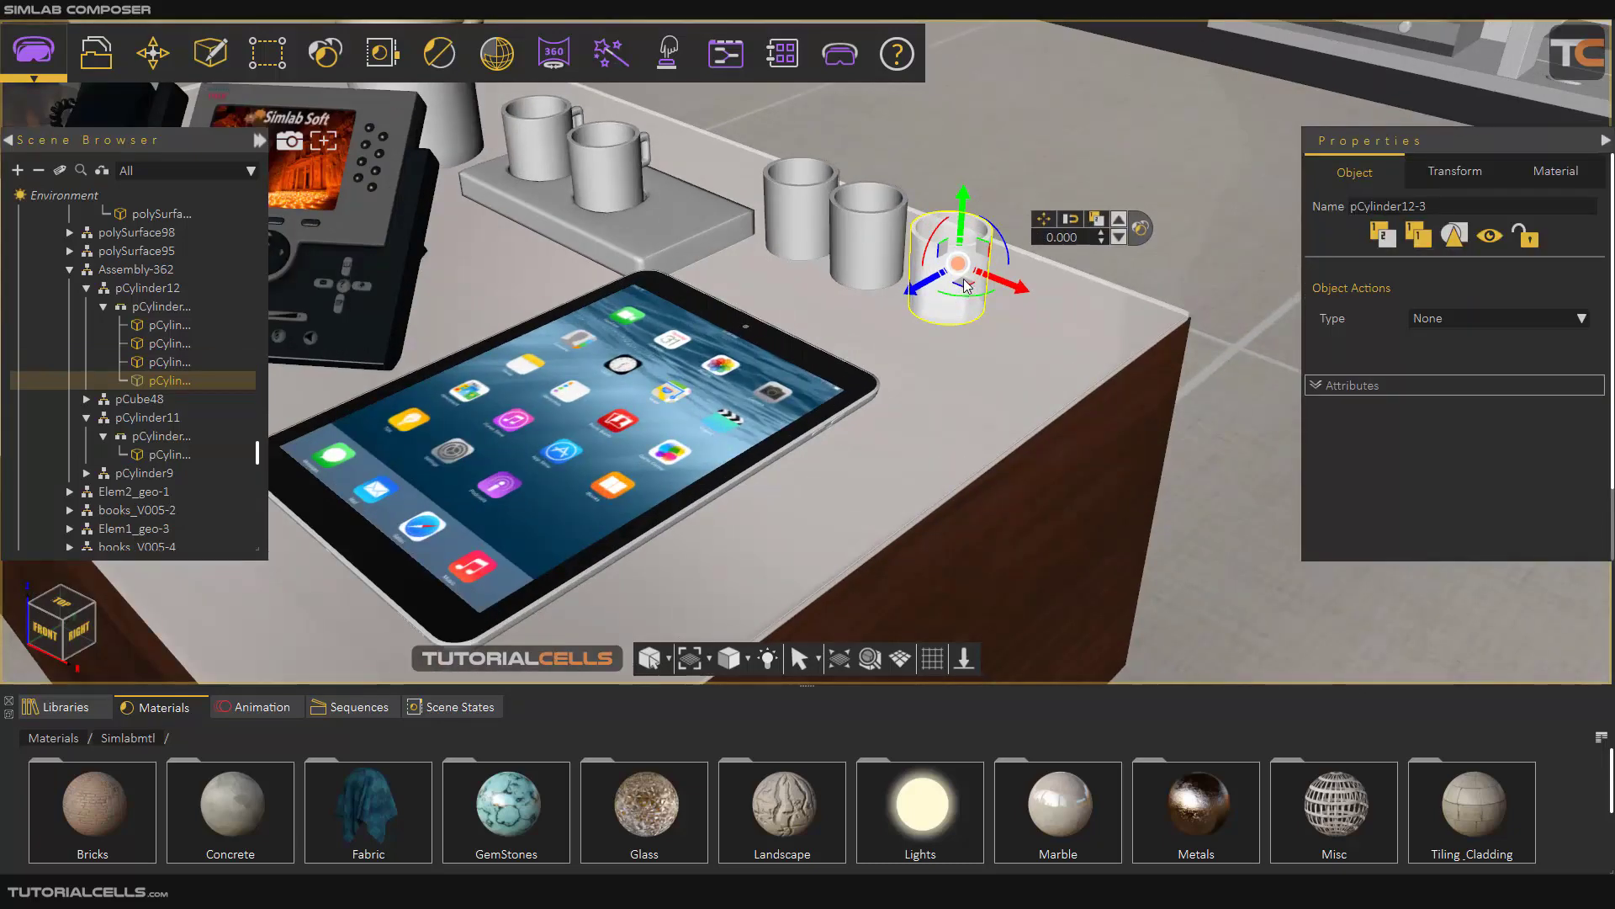
# Move the cup copy beside the original glass cup, make an instance of it, and place the instance nearer the tablet
pyautogui.moveTo(966, 291); pyautogui.dragTo(1043, 328)
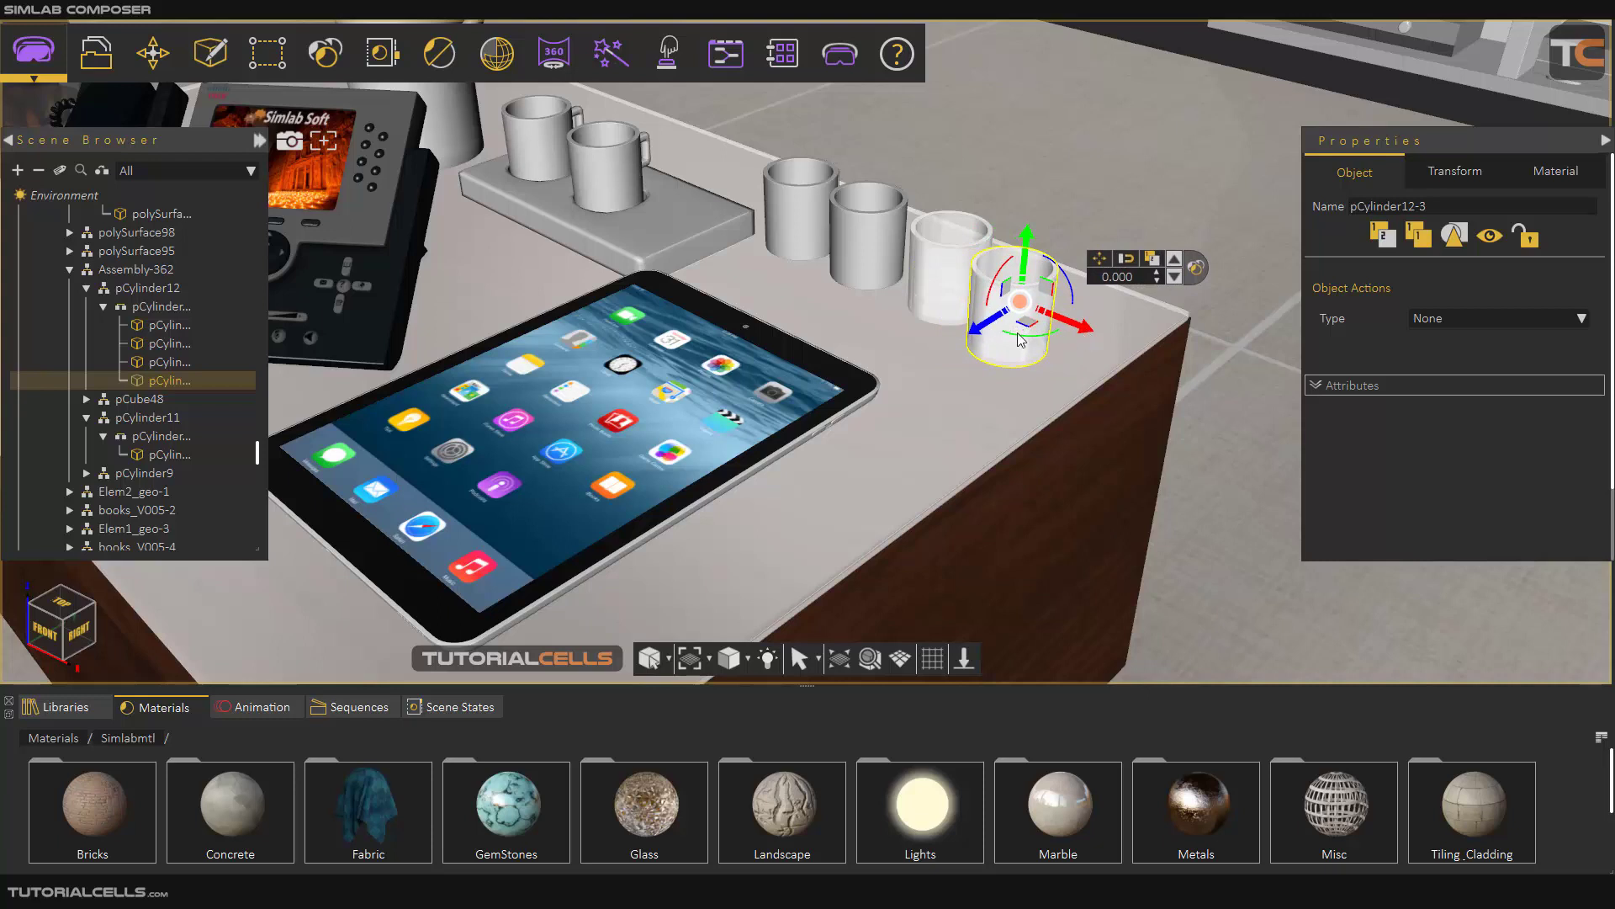
pyautogui.click(1419, 236)
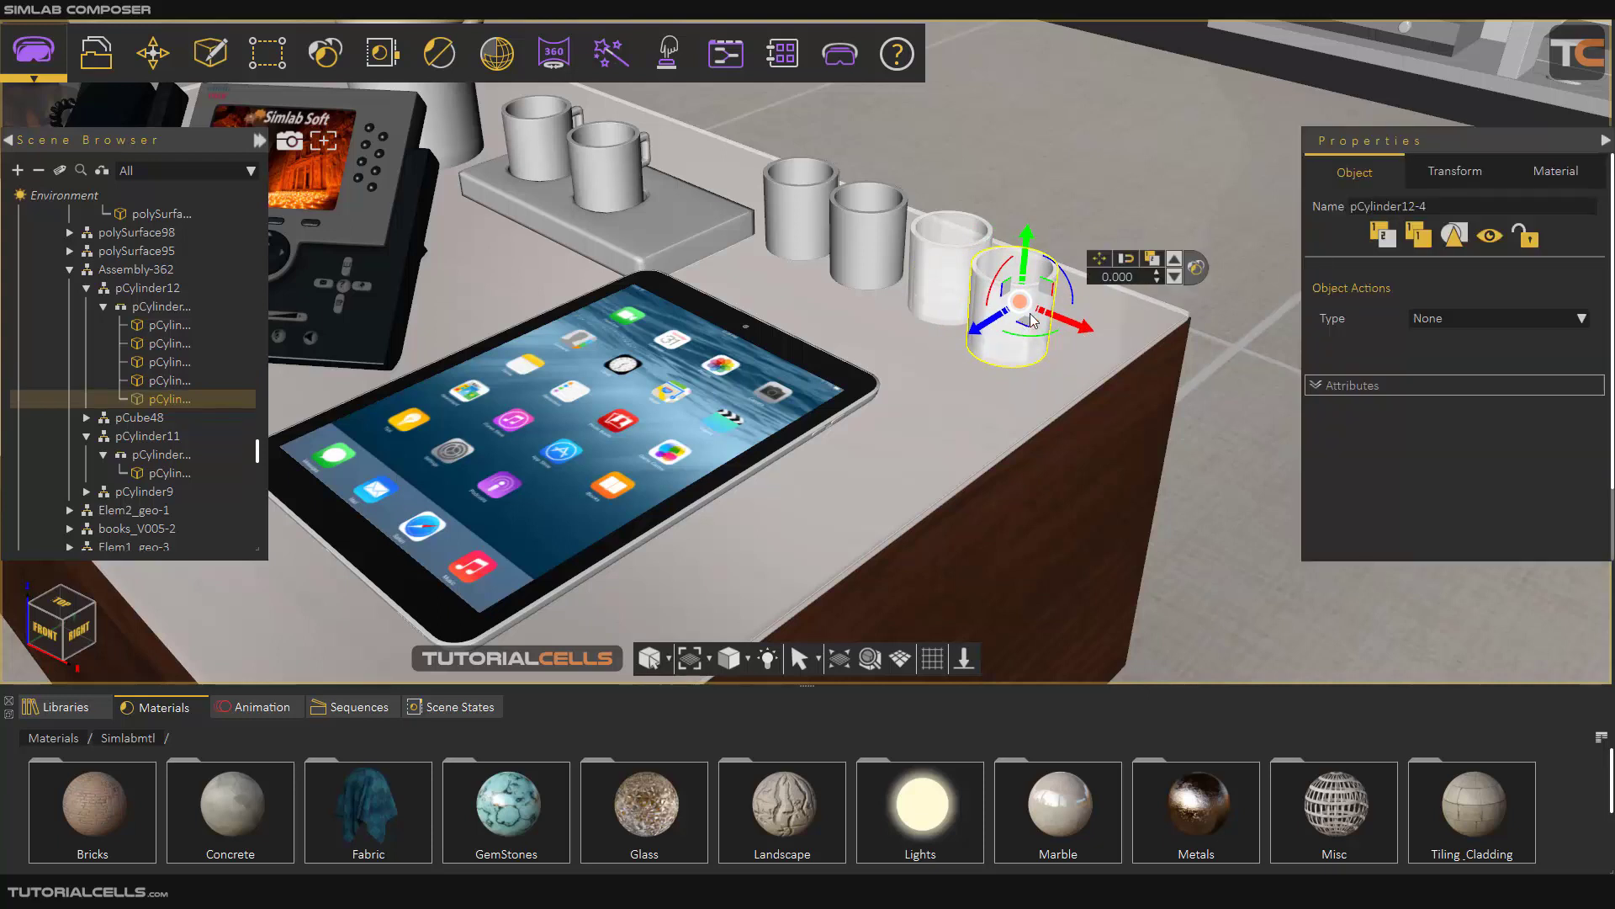
pyautogui.moveTo(1017, 347); pyautogui.dragTo(941, 416)
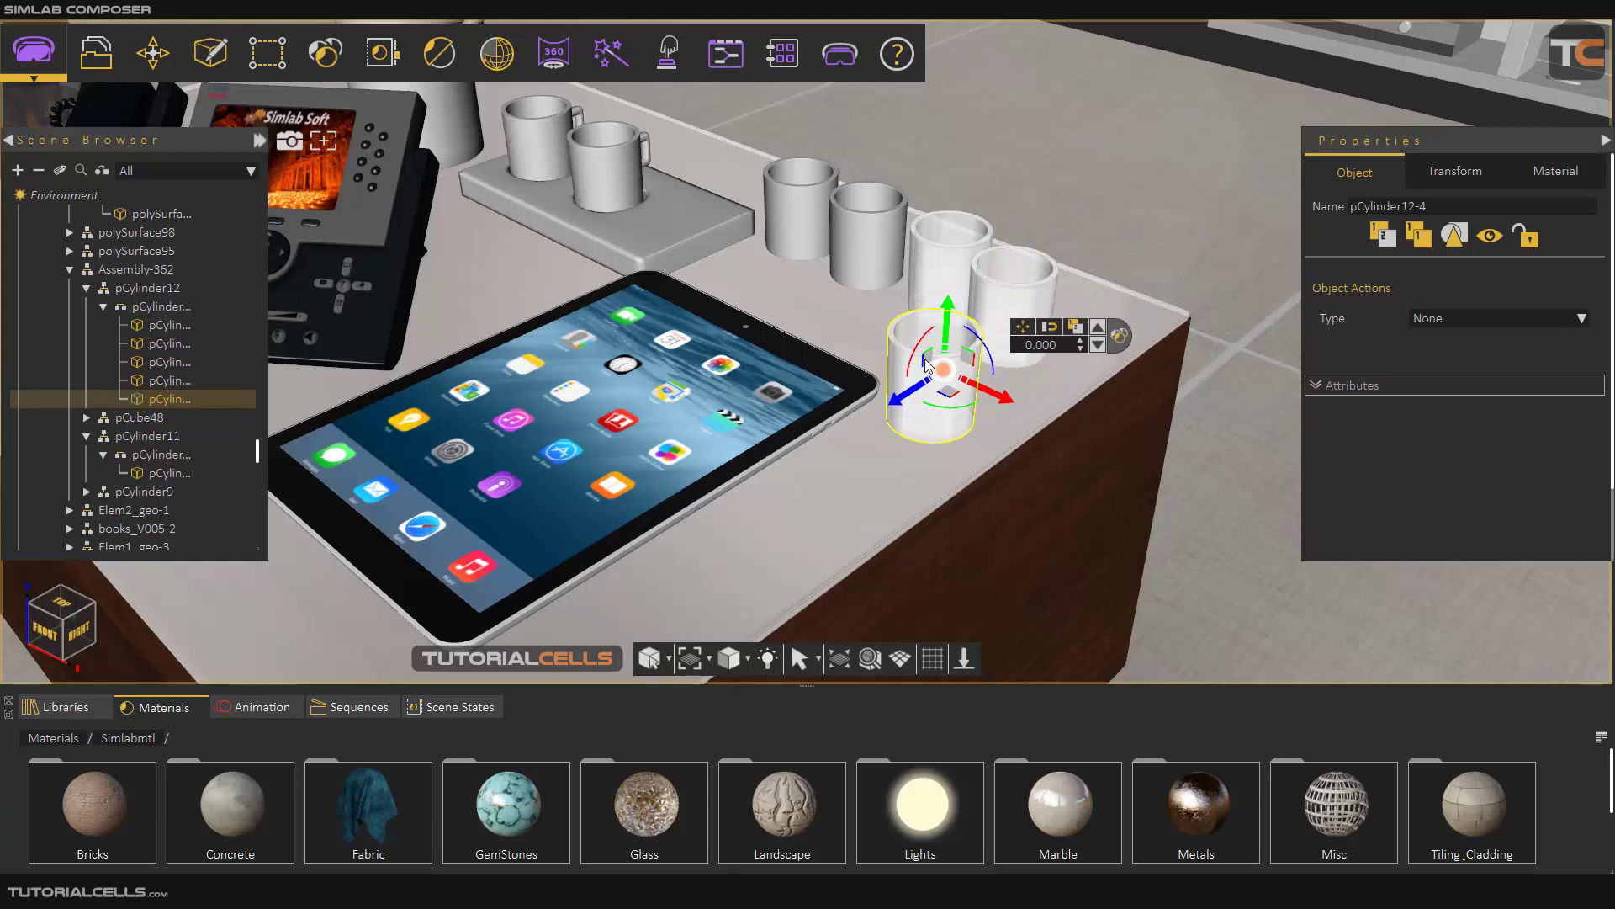
# Select the original glass cup and apply the Plastic quick material with the Rough finish
pyautogui.click(977, 278)
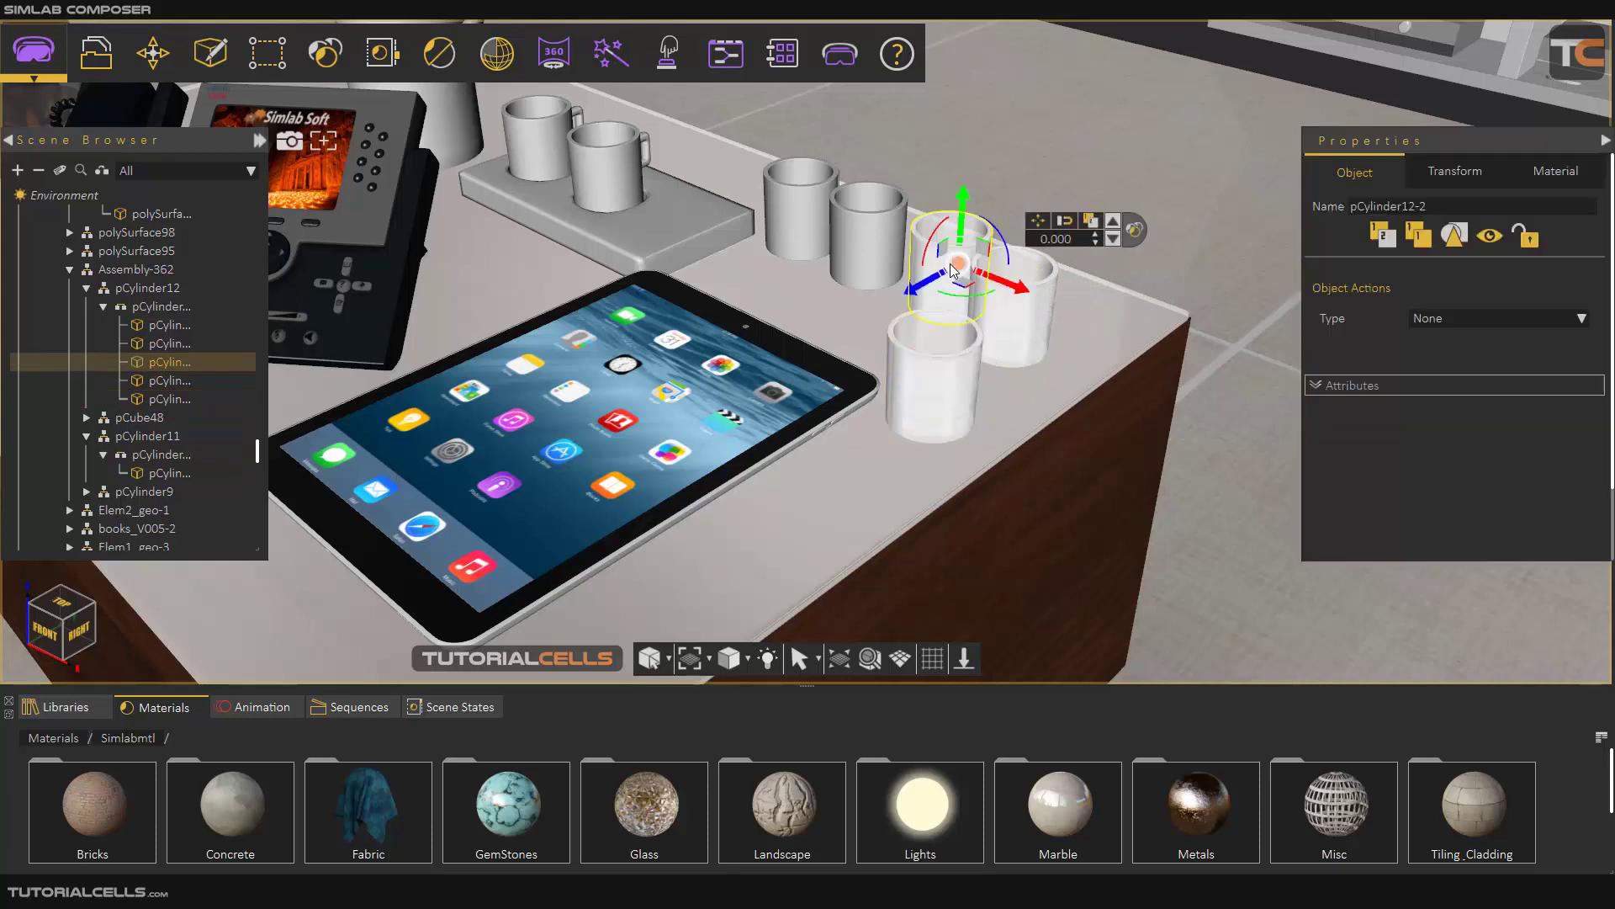
pyautogui.click(1138, 239)
pyautogui.click(1141, 241)
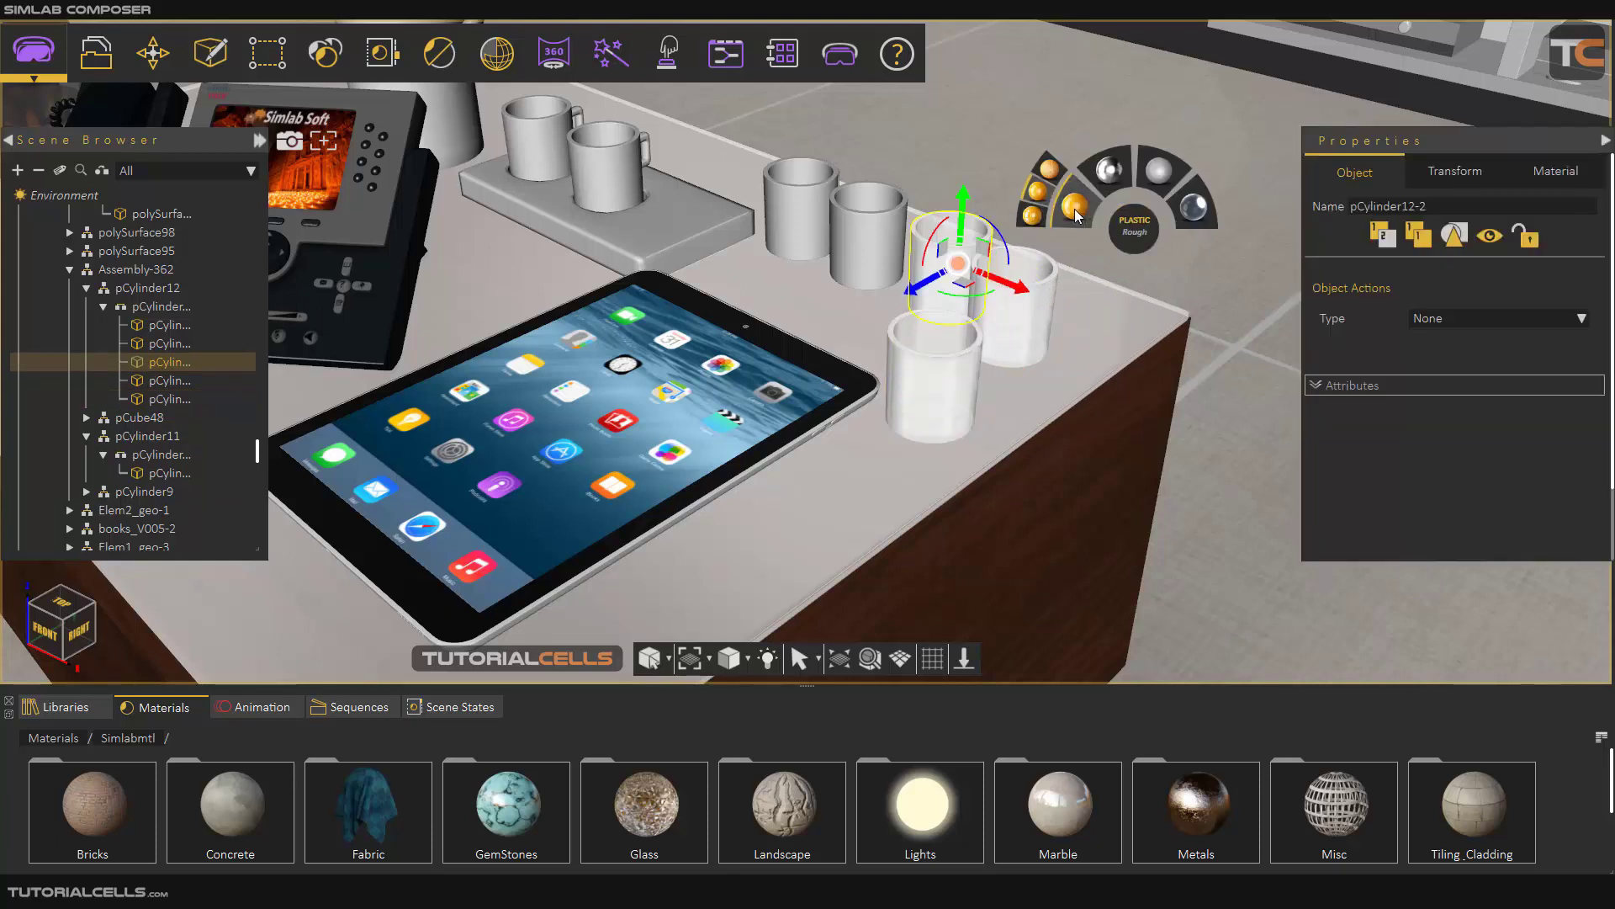
pyautogui.click(1074, 209)
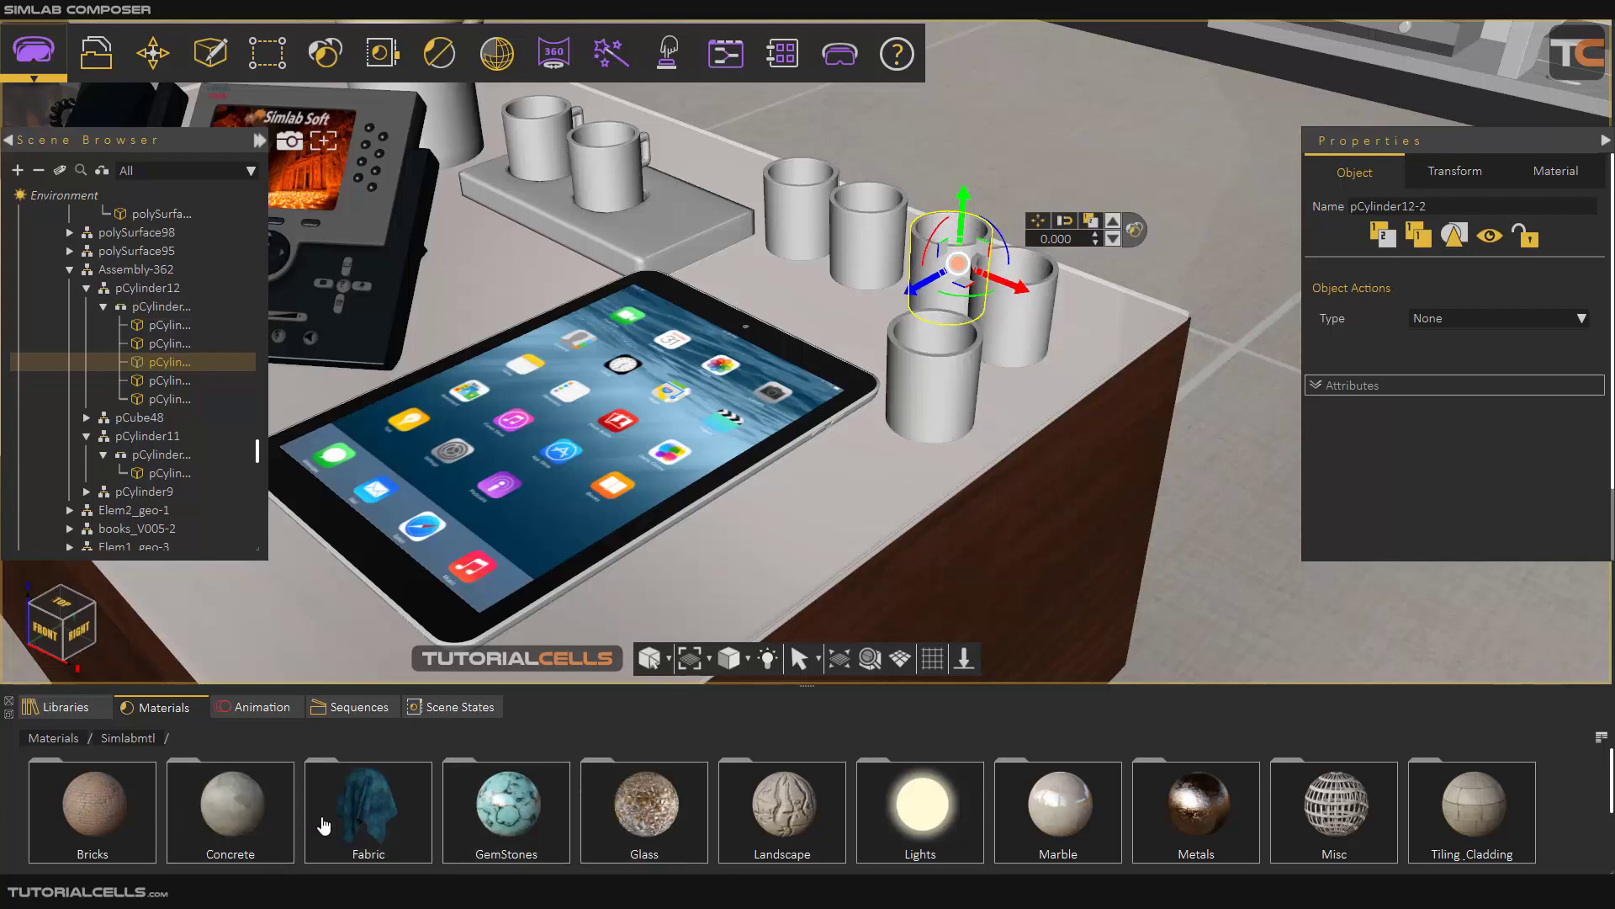
# Apply the first diamond-patterned material from the Metals Tiled library to the three cups
pyautogui.doubleClick(1170, 804)
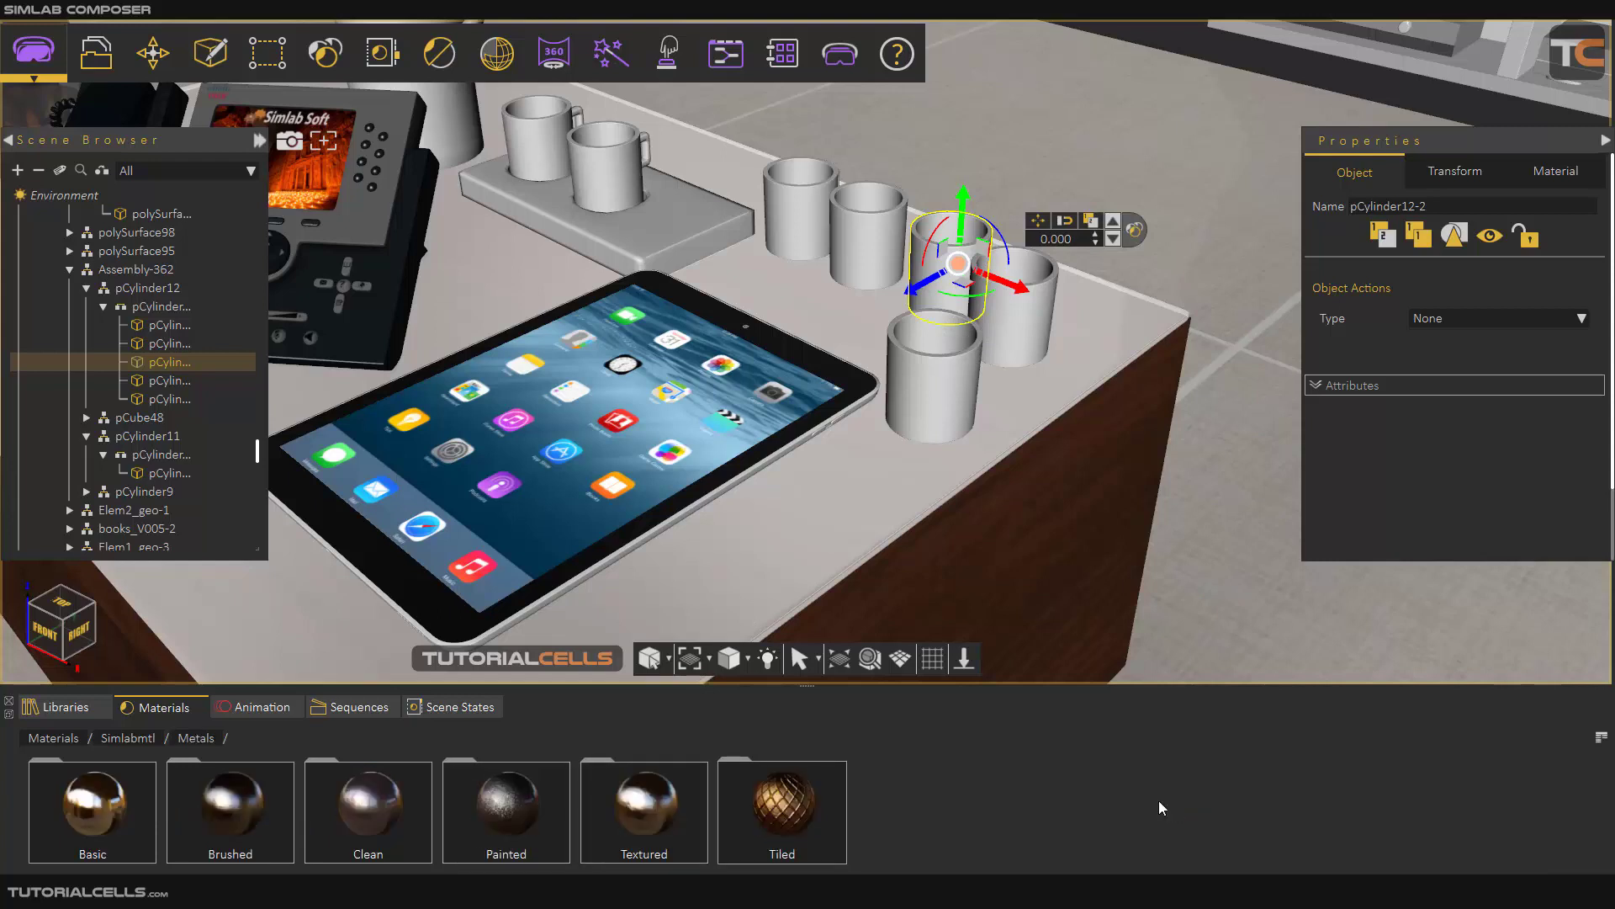
pyautogui.doubleClick(787, 809)
pyautogui.moveTo(105, 810); pyautogui.dragTo(907, 366)
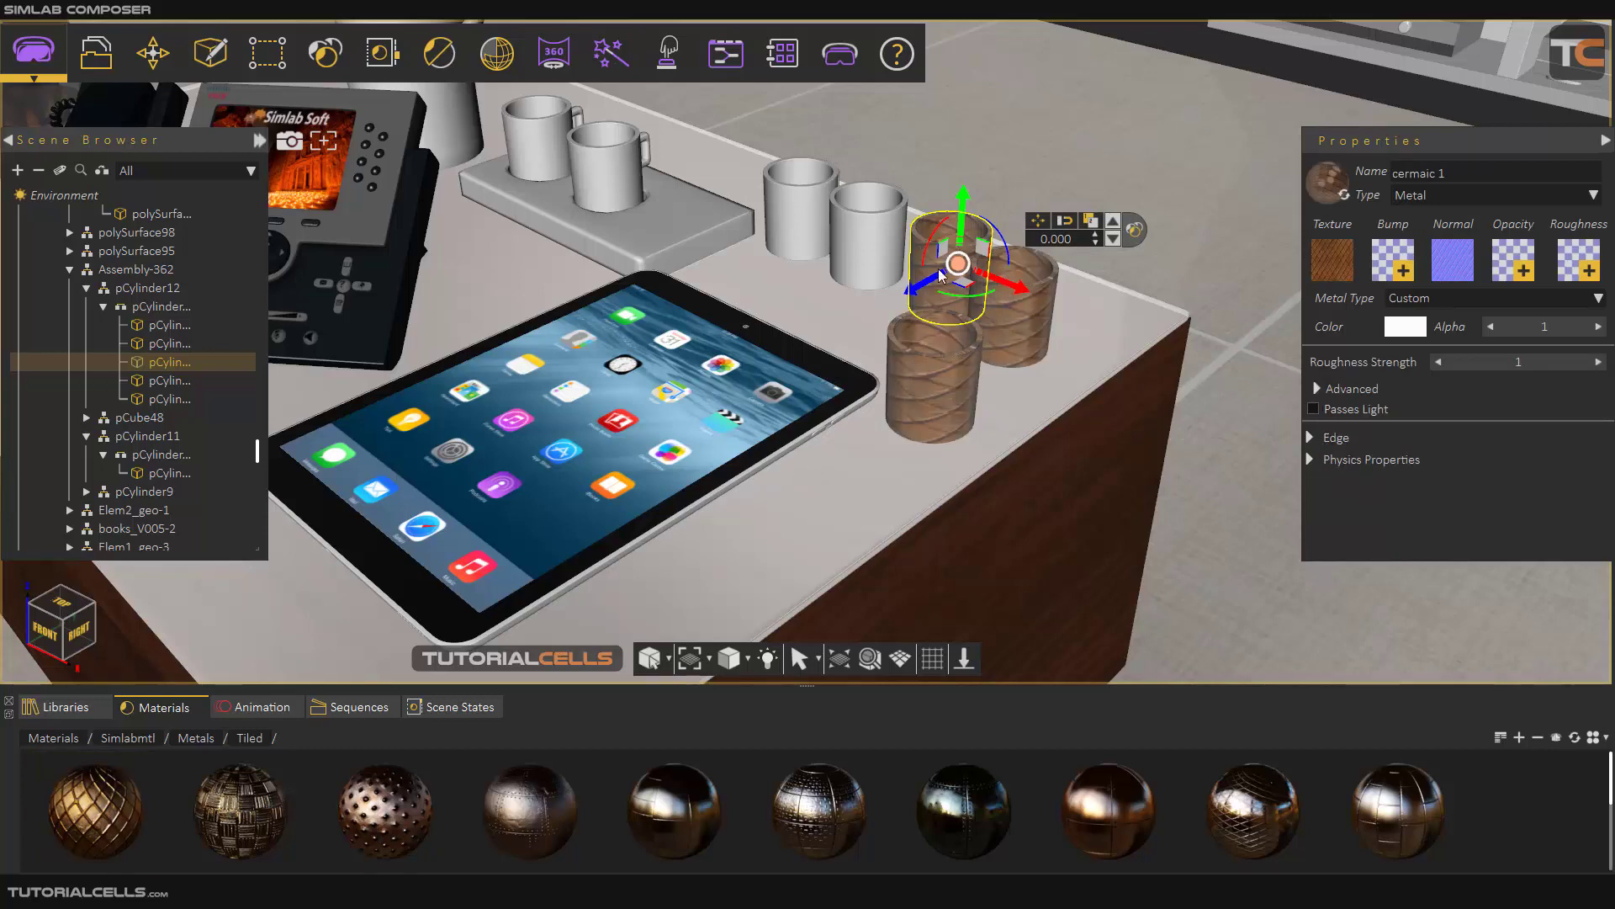
# Isolate the selected patterned cup, and make it visible again among the other objects
pyautogui.scroll(2, 988, 278)
pyautogui.scroll(1, 989, 278)
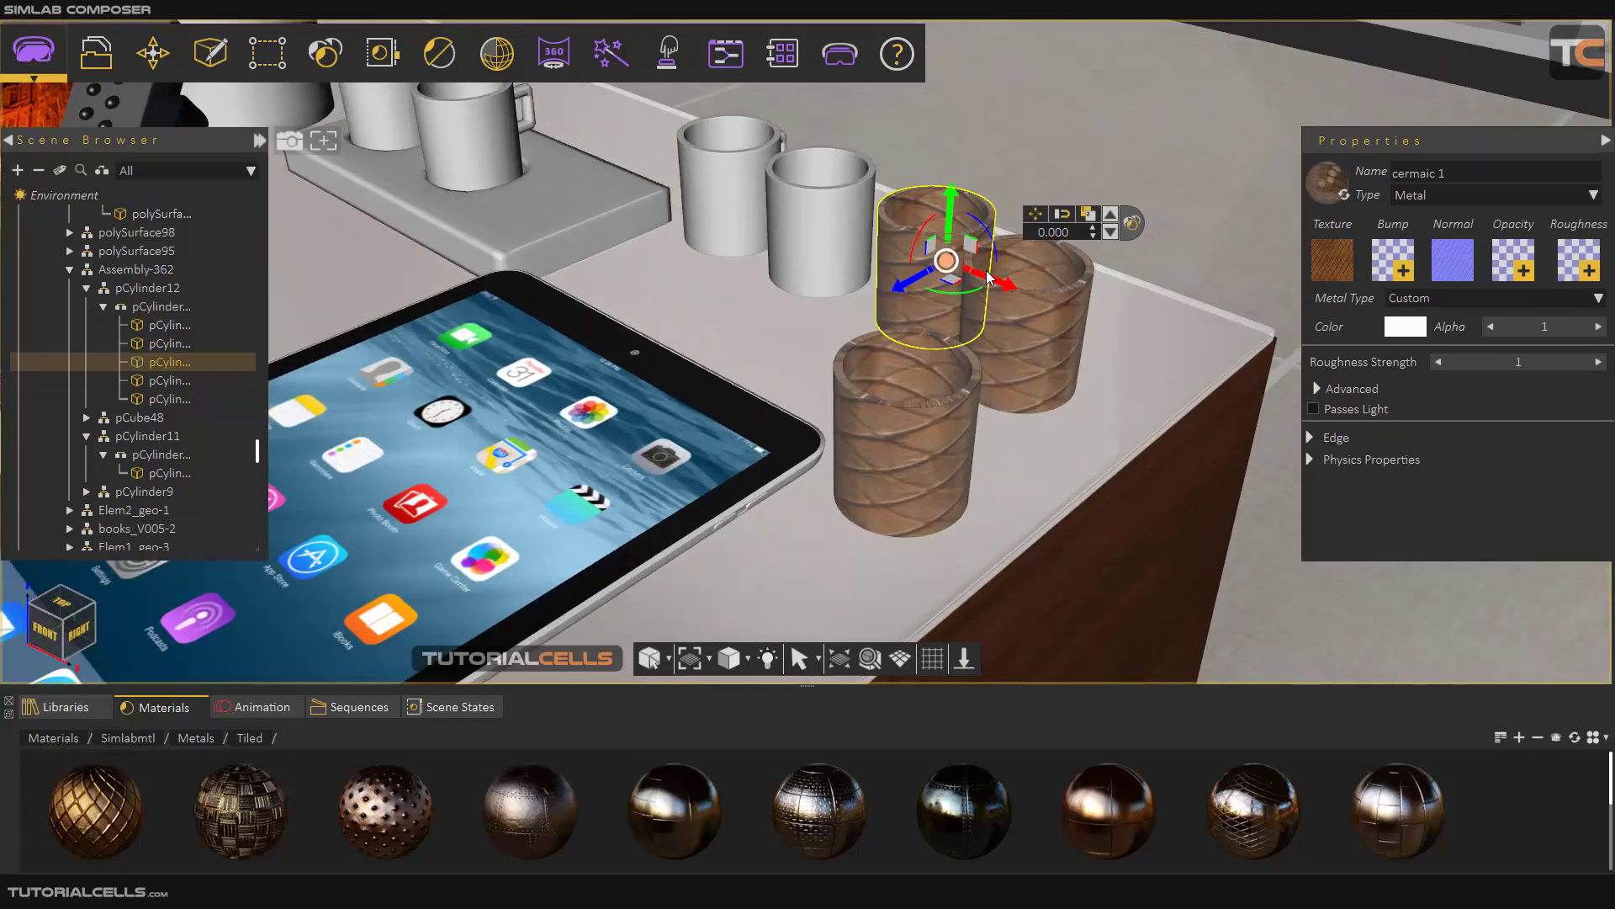
pyautogui.scroll(1, 913, 290)
pyautogui.moveTo(948, 267); pyautogui.dragTo(982, 250)
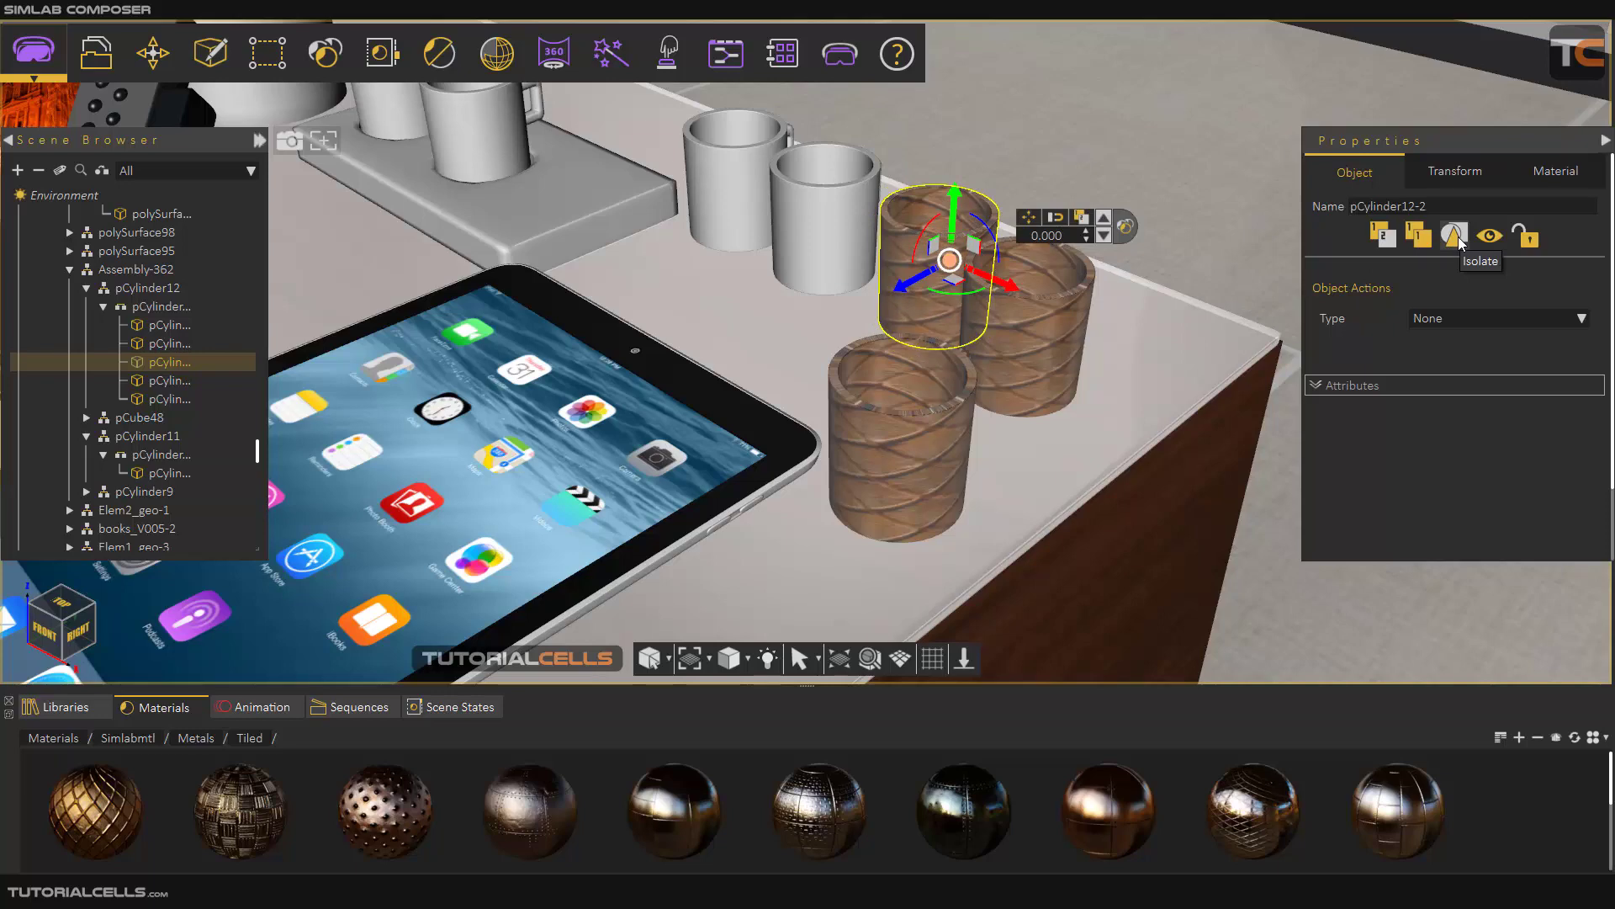
pyautogui.click(1456, 236)
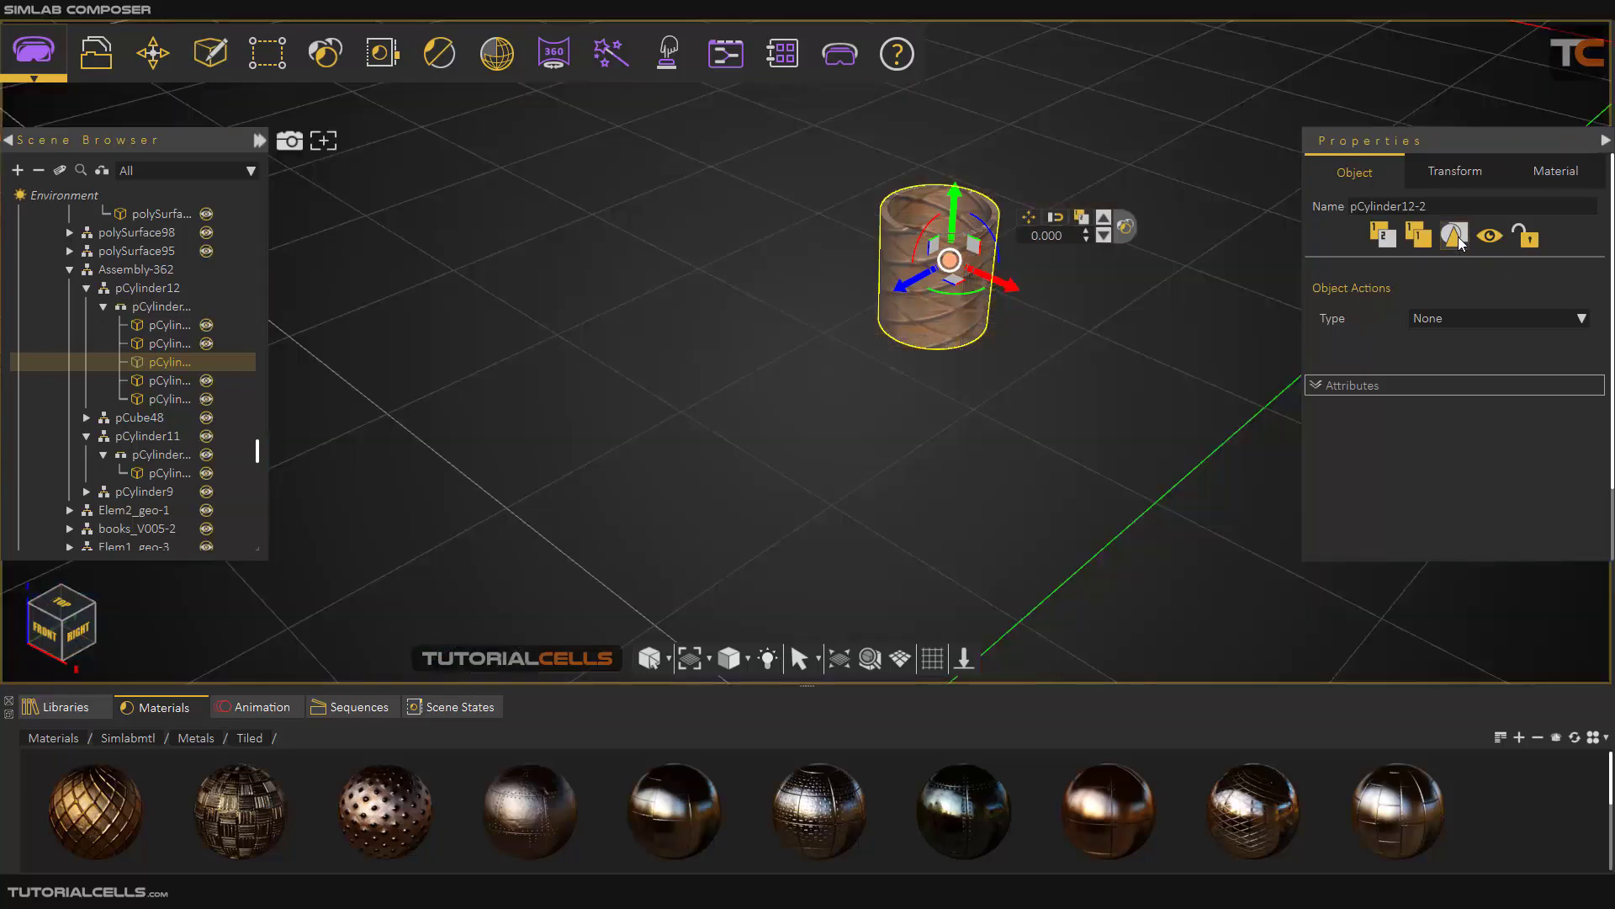
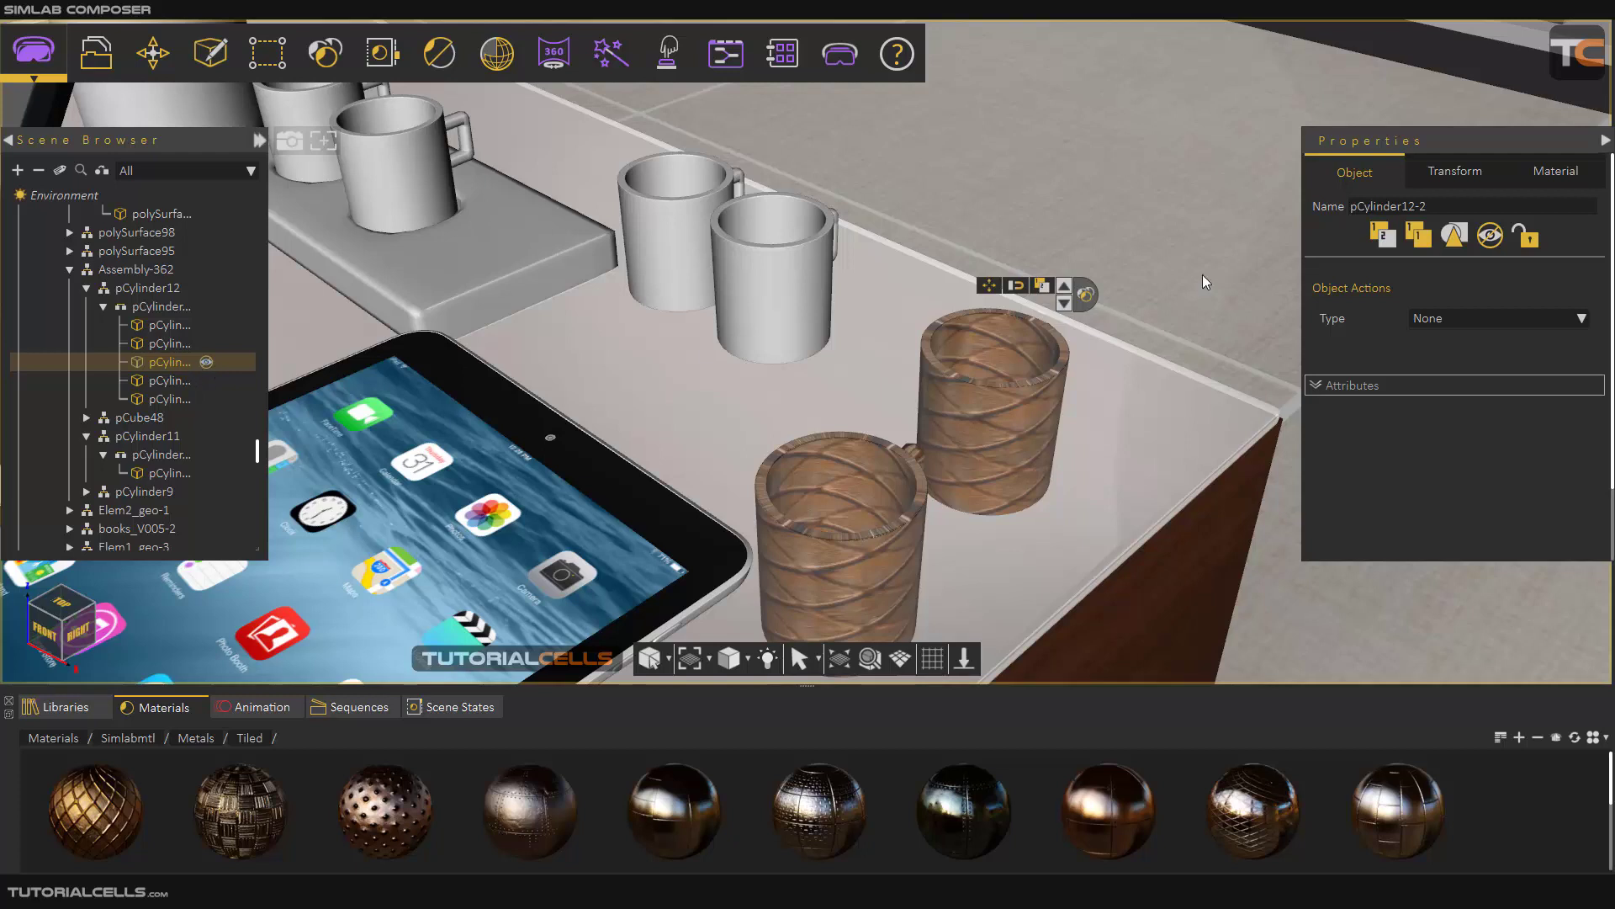
pyautogui.click(1491, 235)
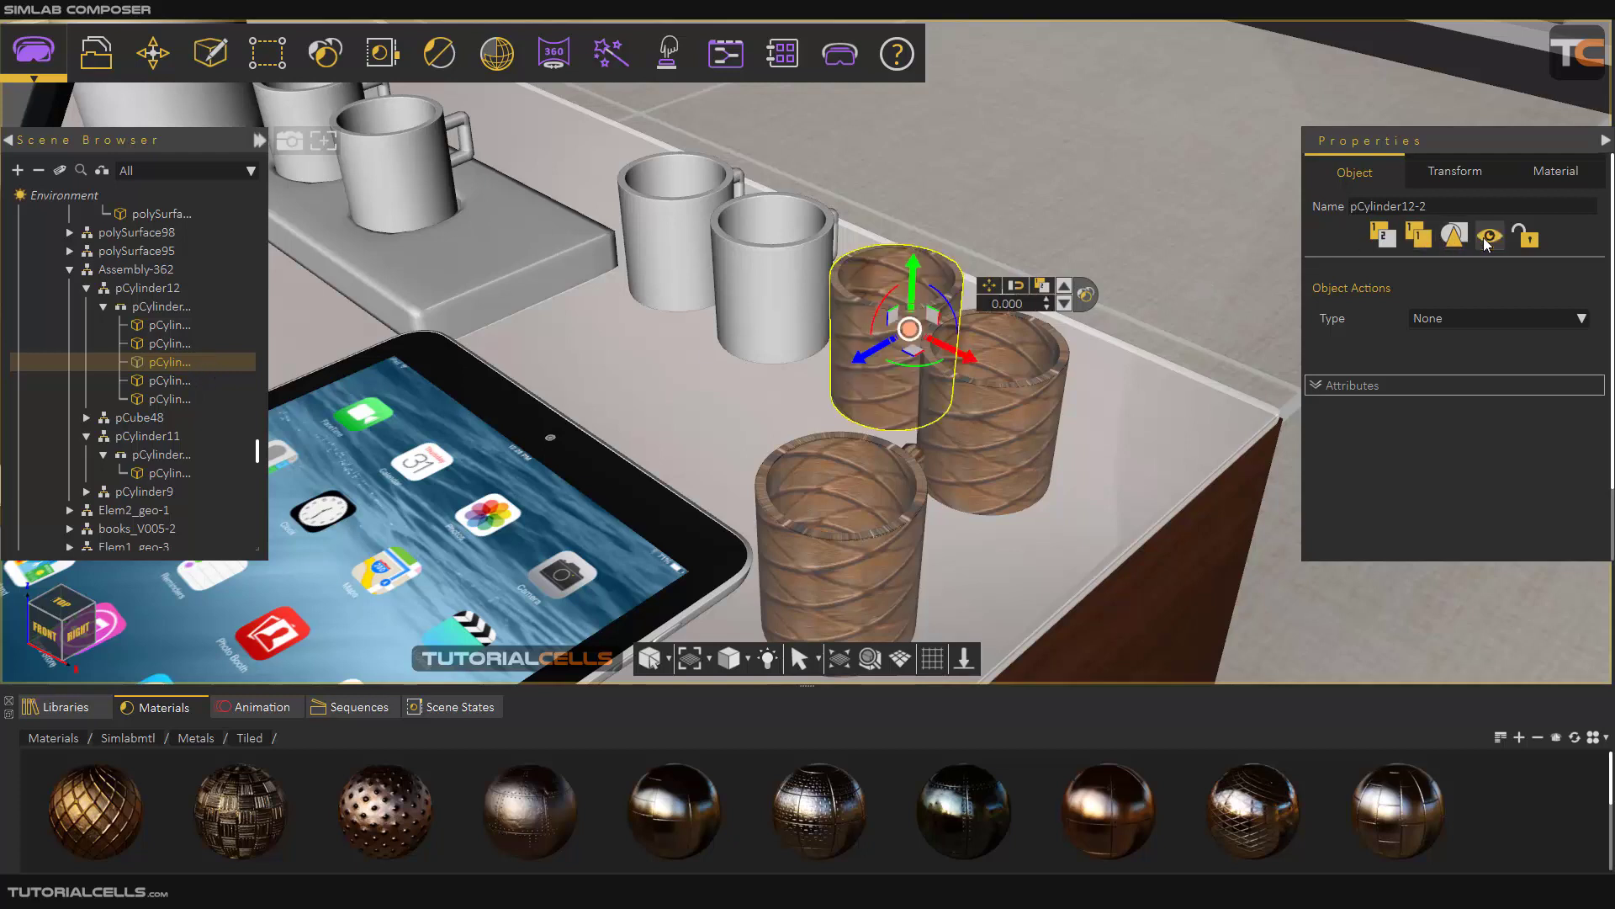
# Select all three patterned cups together
pyautogui.click(971, 405)
pyautogui.click(865, 475)
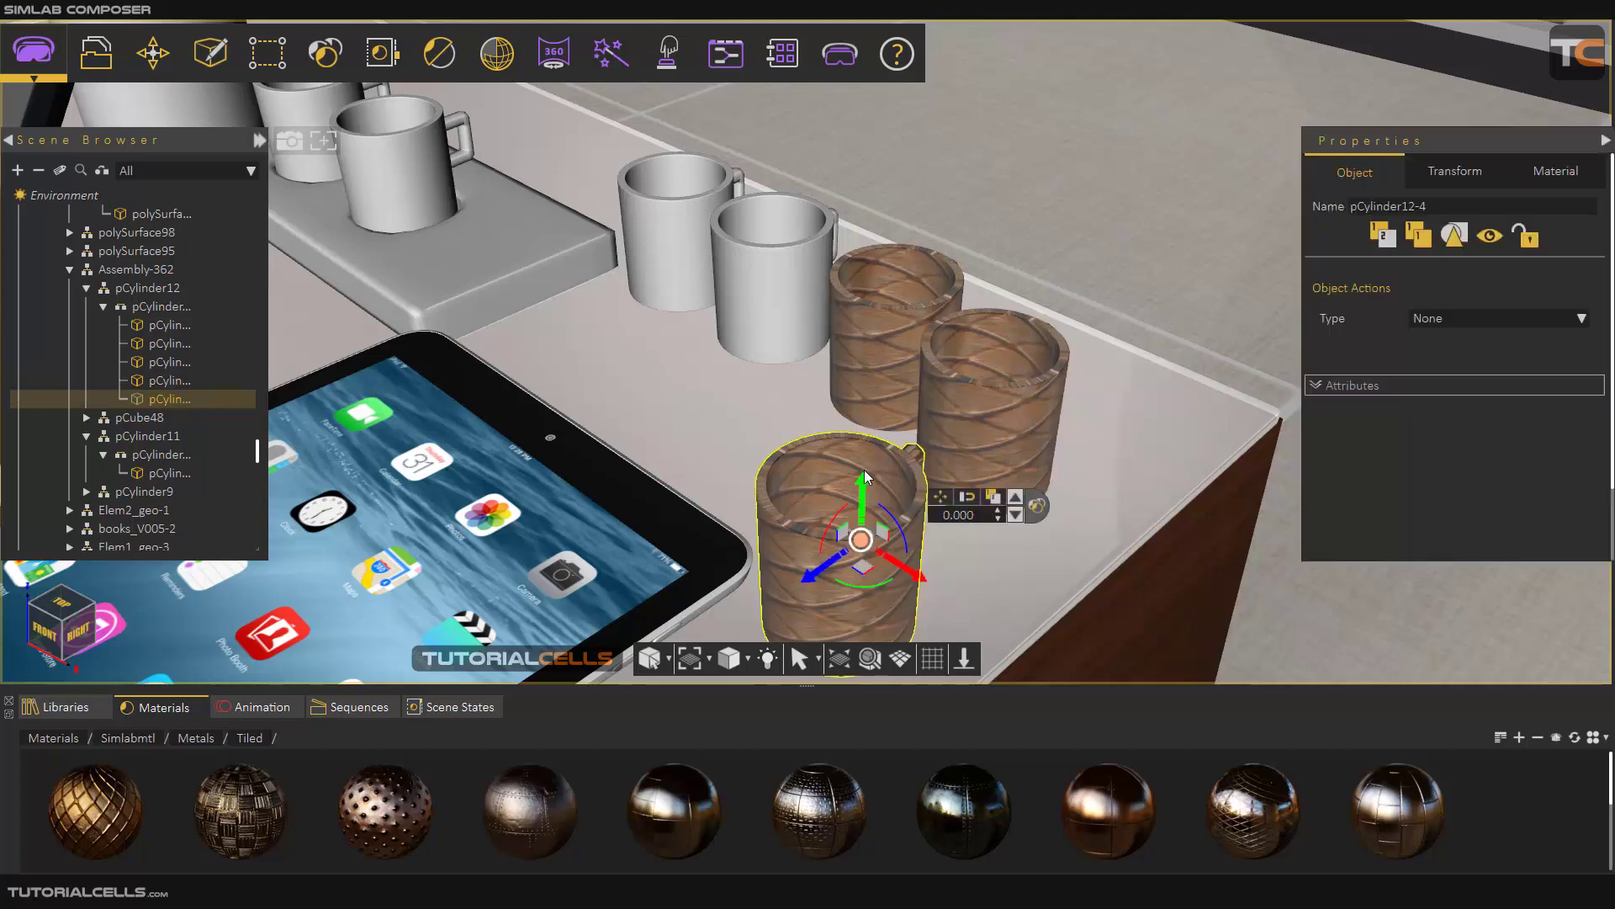
pyautogui.keyDown('ctrl'); pyautogui.click(938, 395); pyautogui.keyUp('ctrl')
pyautogui.keyDown('ctrl'); pyautogui.click(897, 333); pyautogui.keyUp('ctrl')
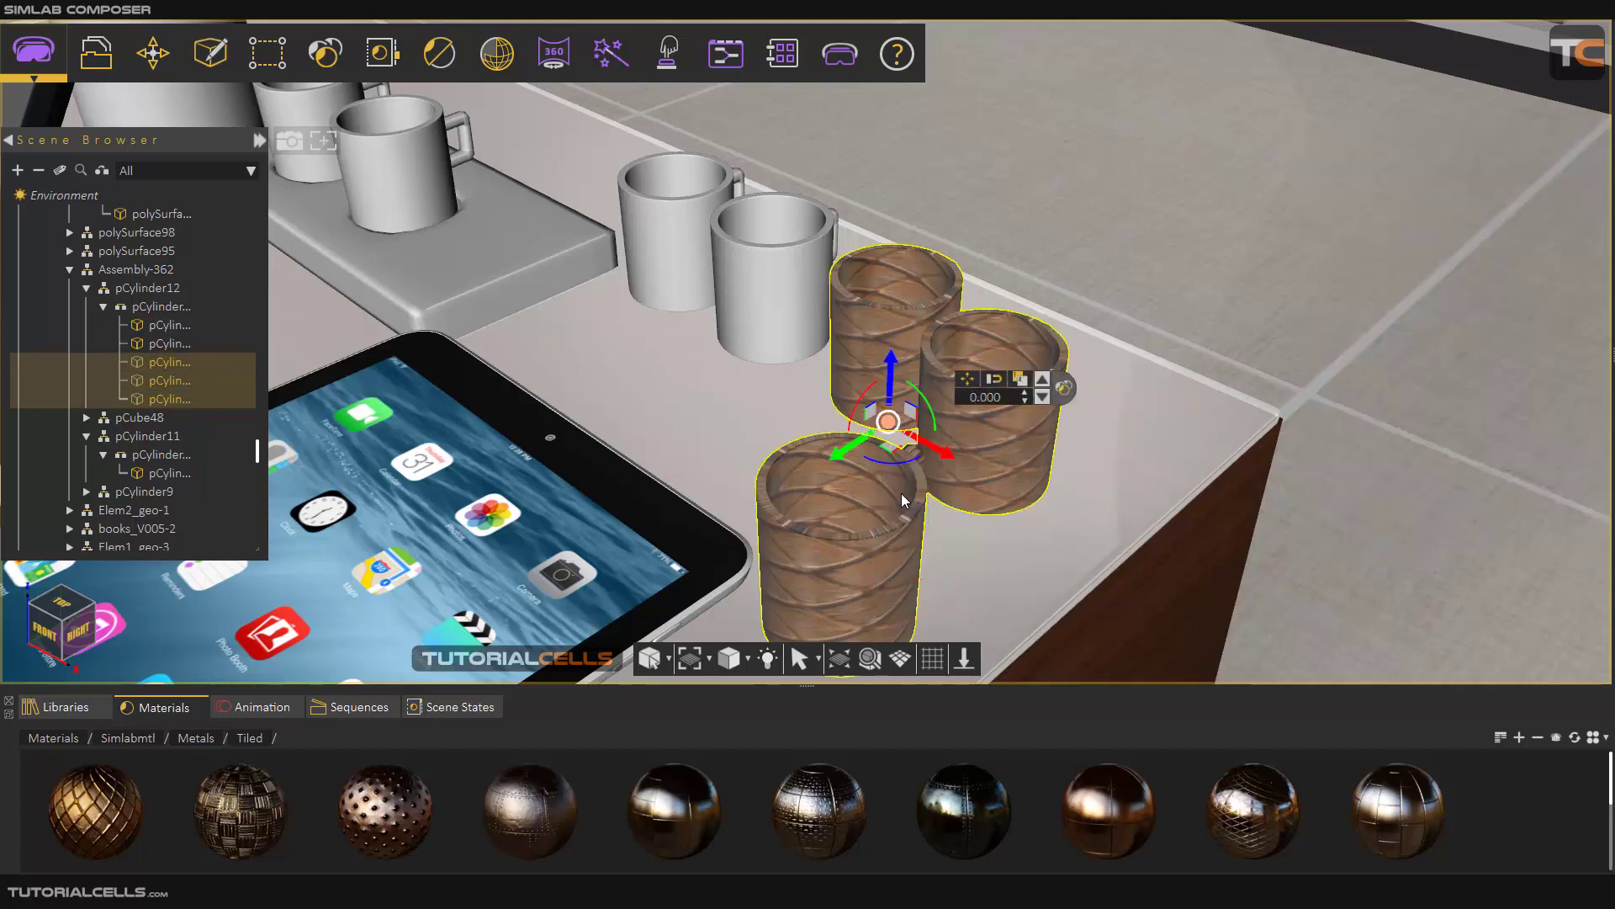
pyautogui.moveTo(901, 493); pyautogui.dragTo(942, 452, button='middle')
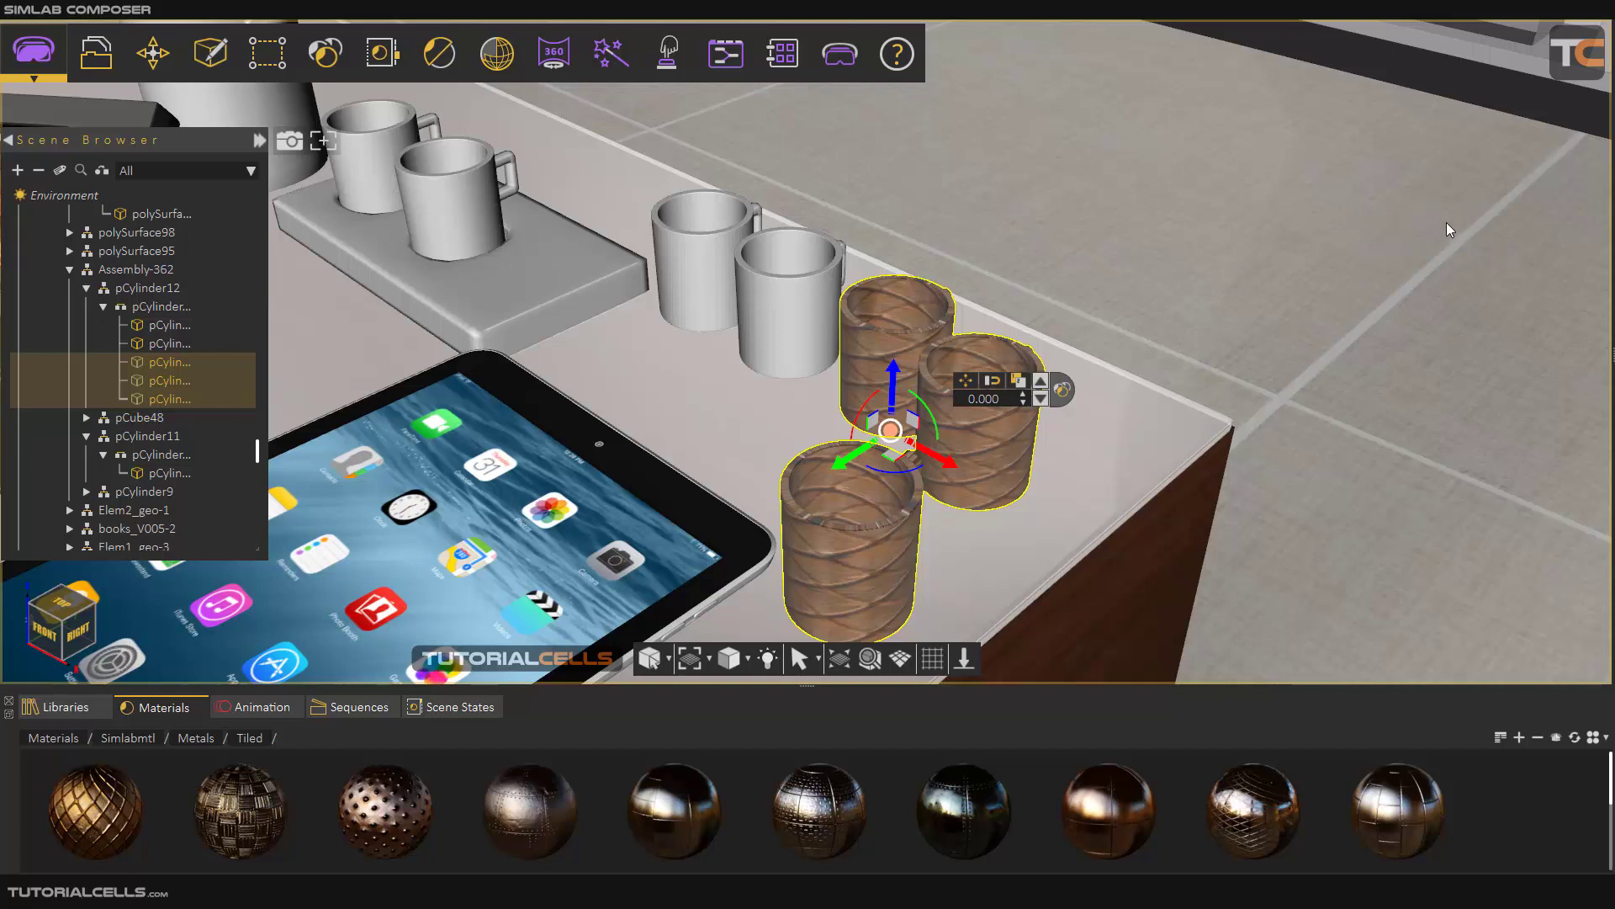
# Lock the patterned cup beside the grey mugs, try selecting it in the scene, and unlock it
pyautogui.click(944, 330)
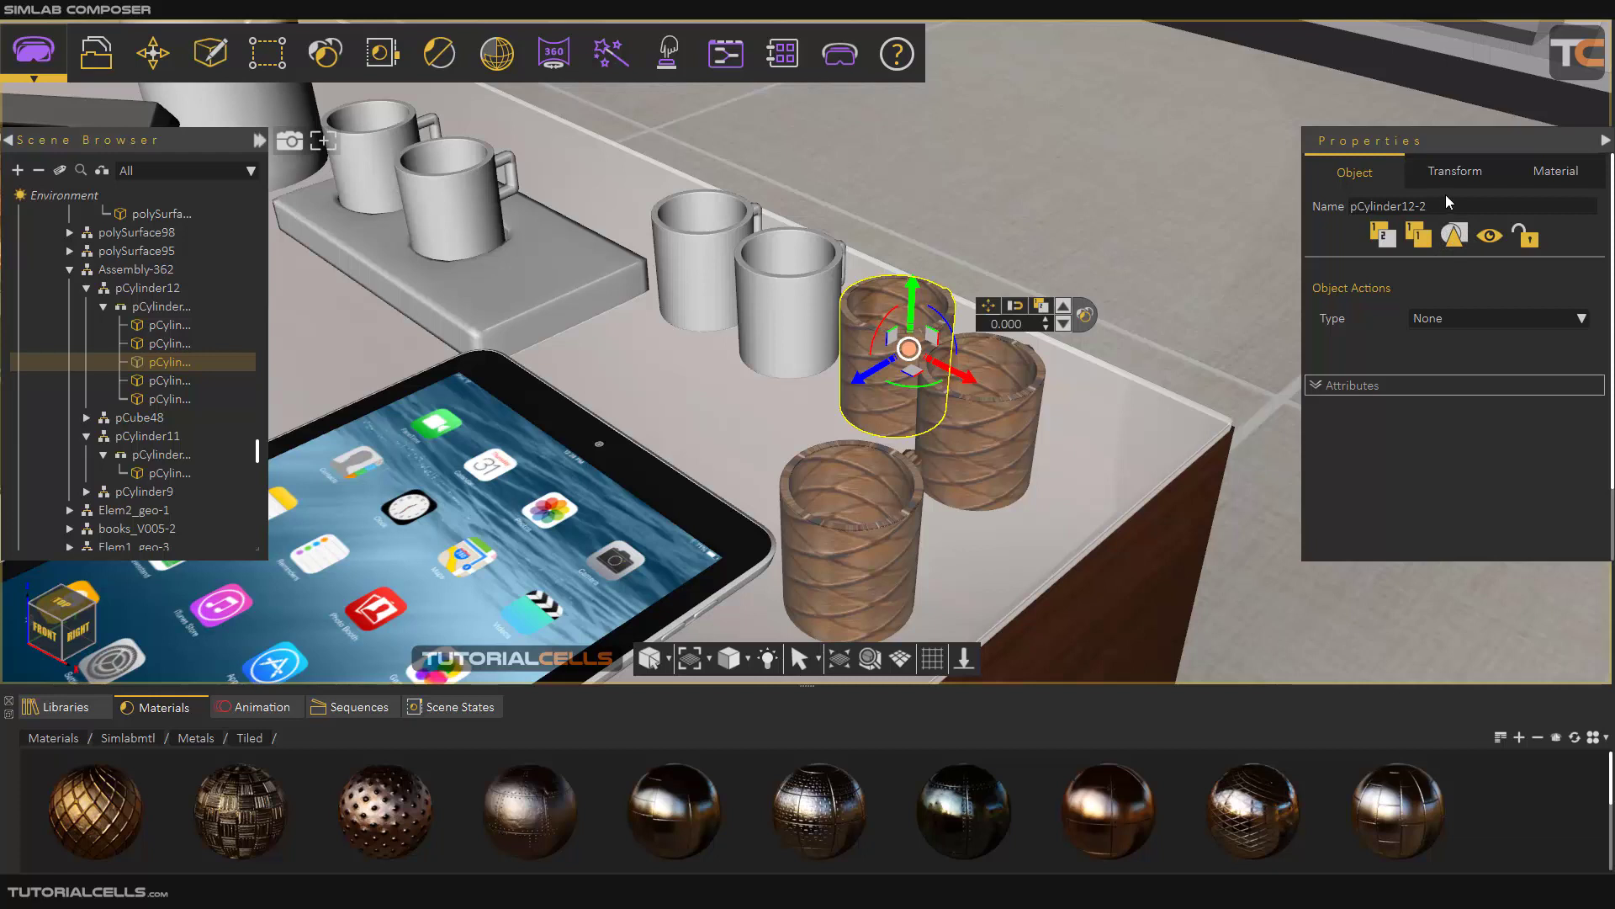
pyautogui.click(1527, 238)
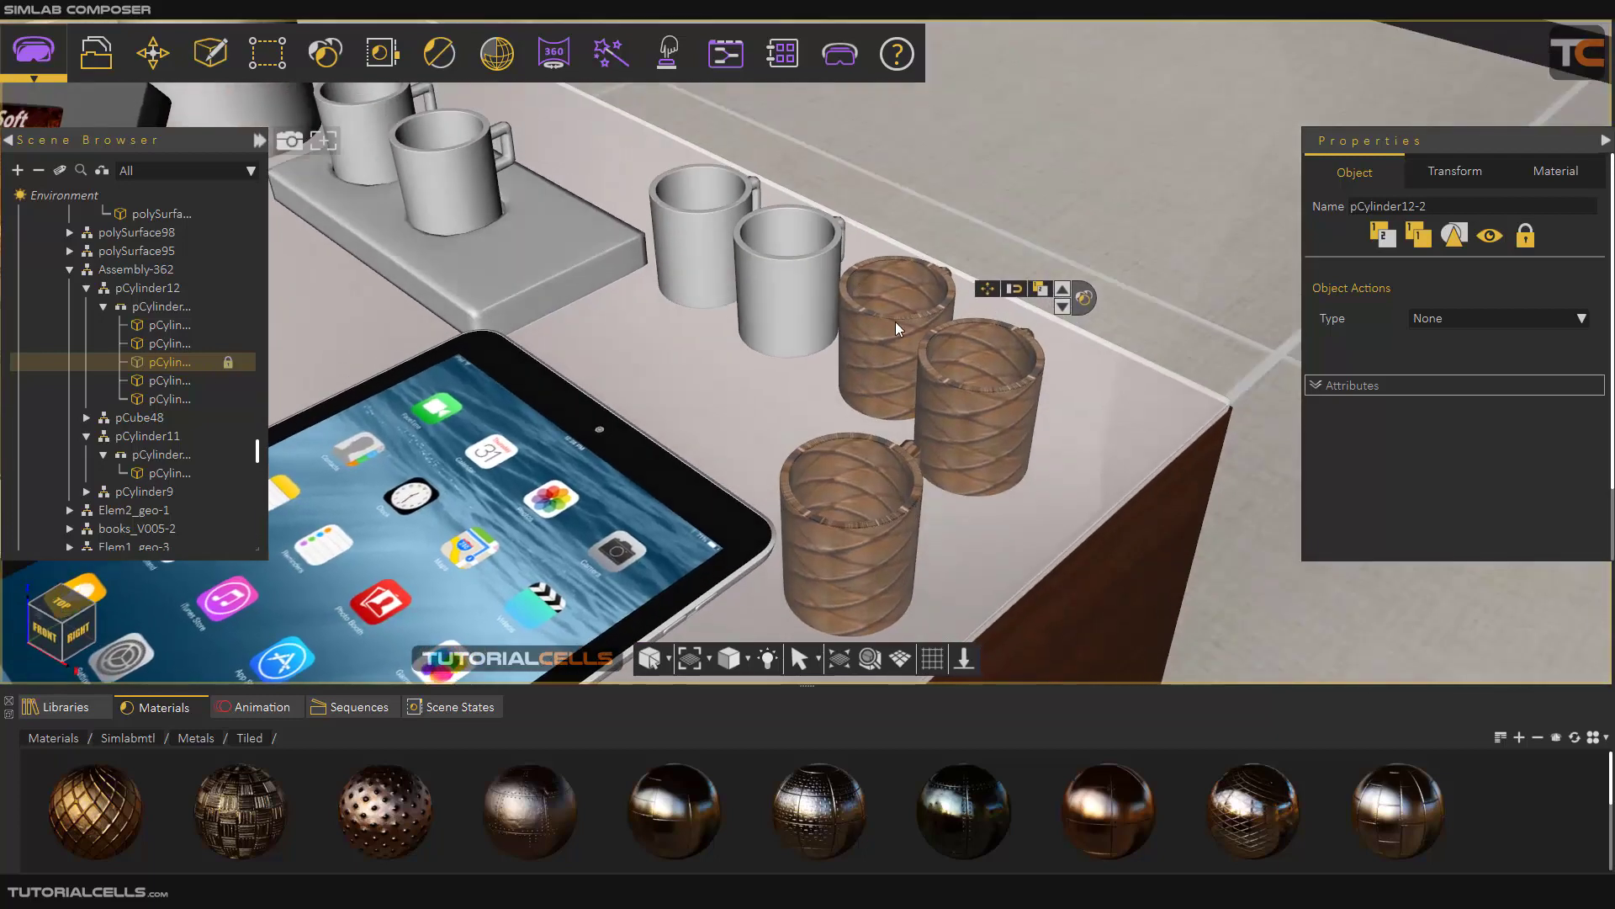
pyautogui.click(941, 385)
pyautogui.click(892, 333)
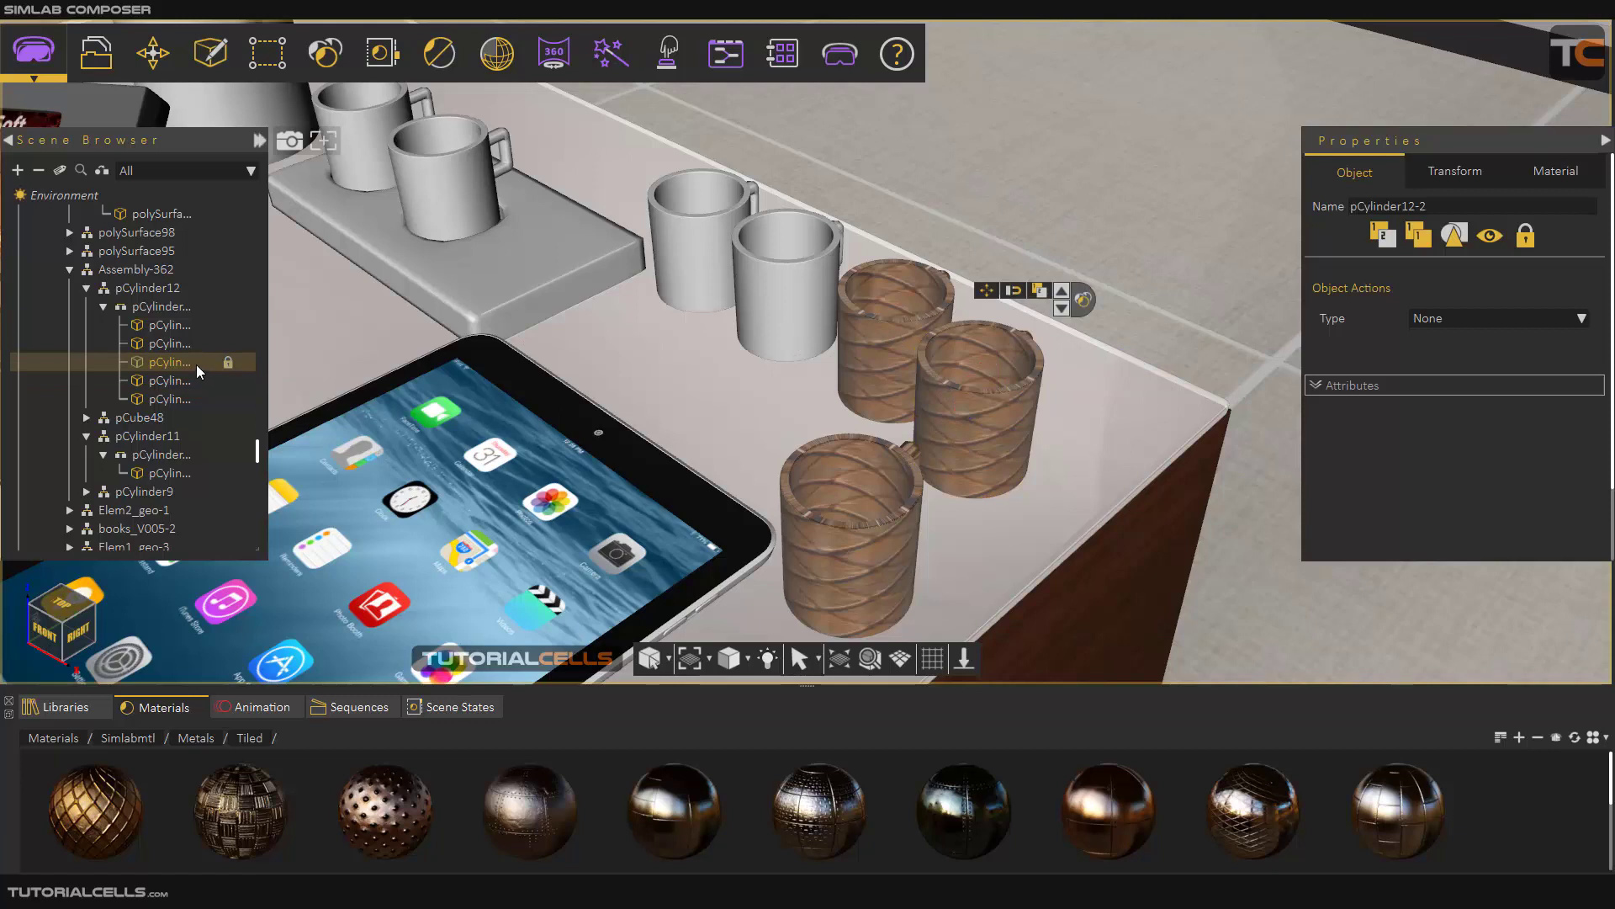
pyautogui.click(1527, 239)
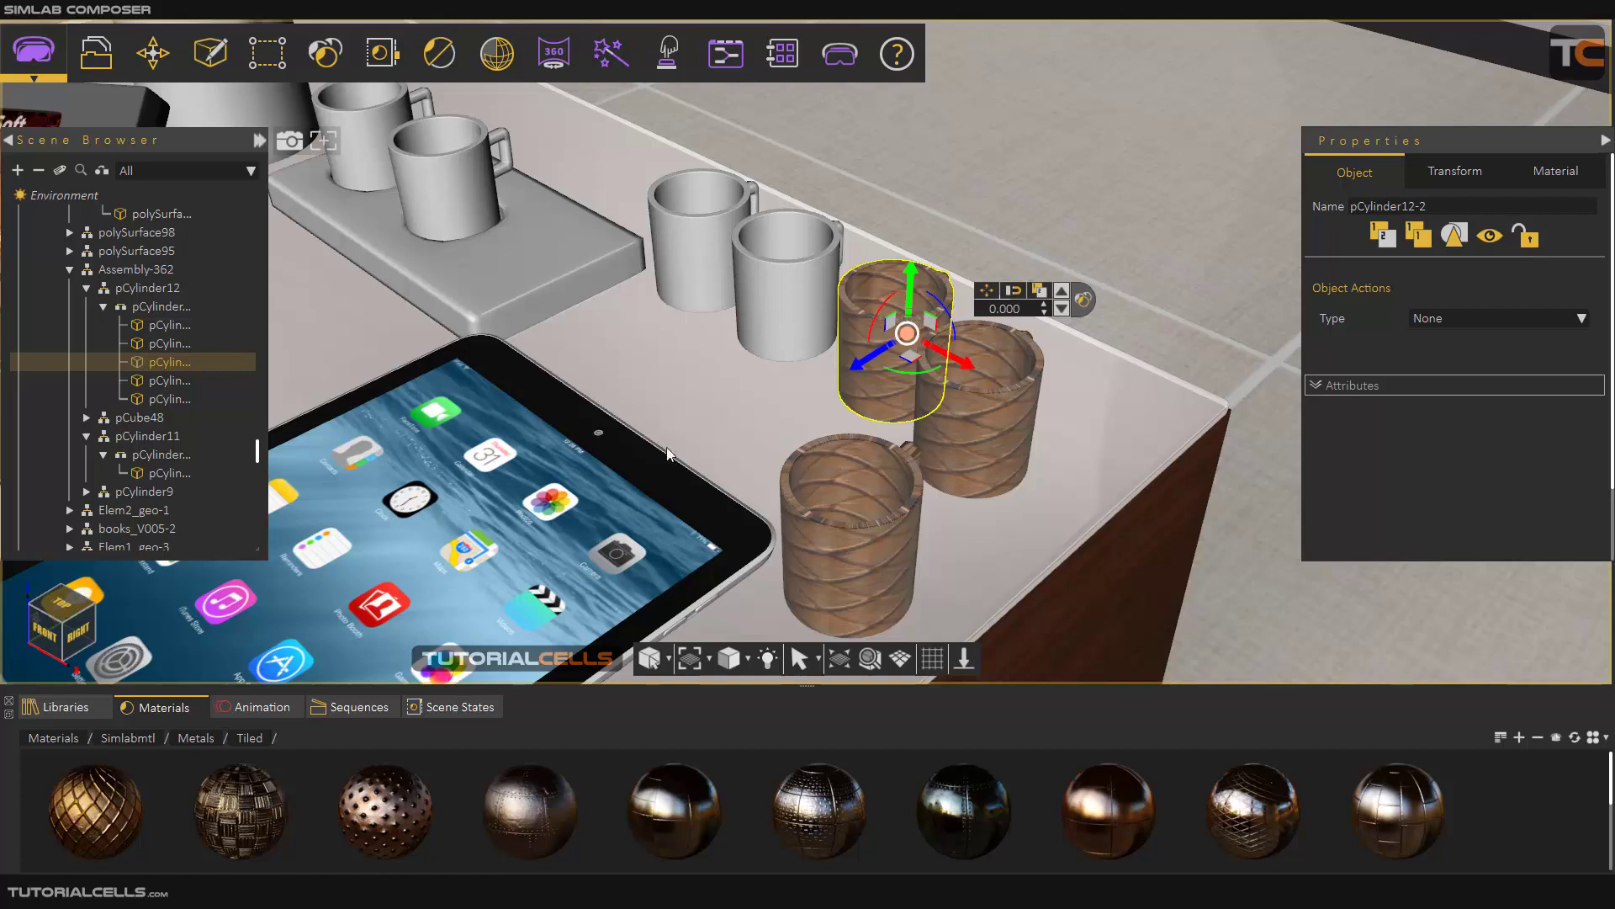
# Select the whole group of five linked cups in pCylinder12 and move it by -0.005 along its blue axis
pyautogui.click(803, 465)
pyautogui.click(154, 308)
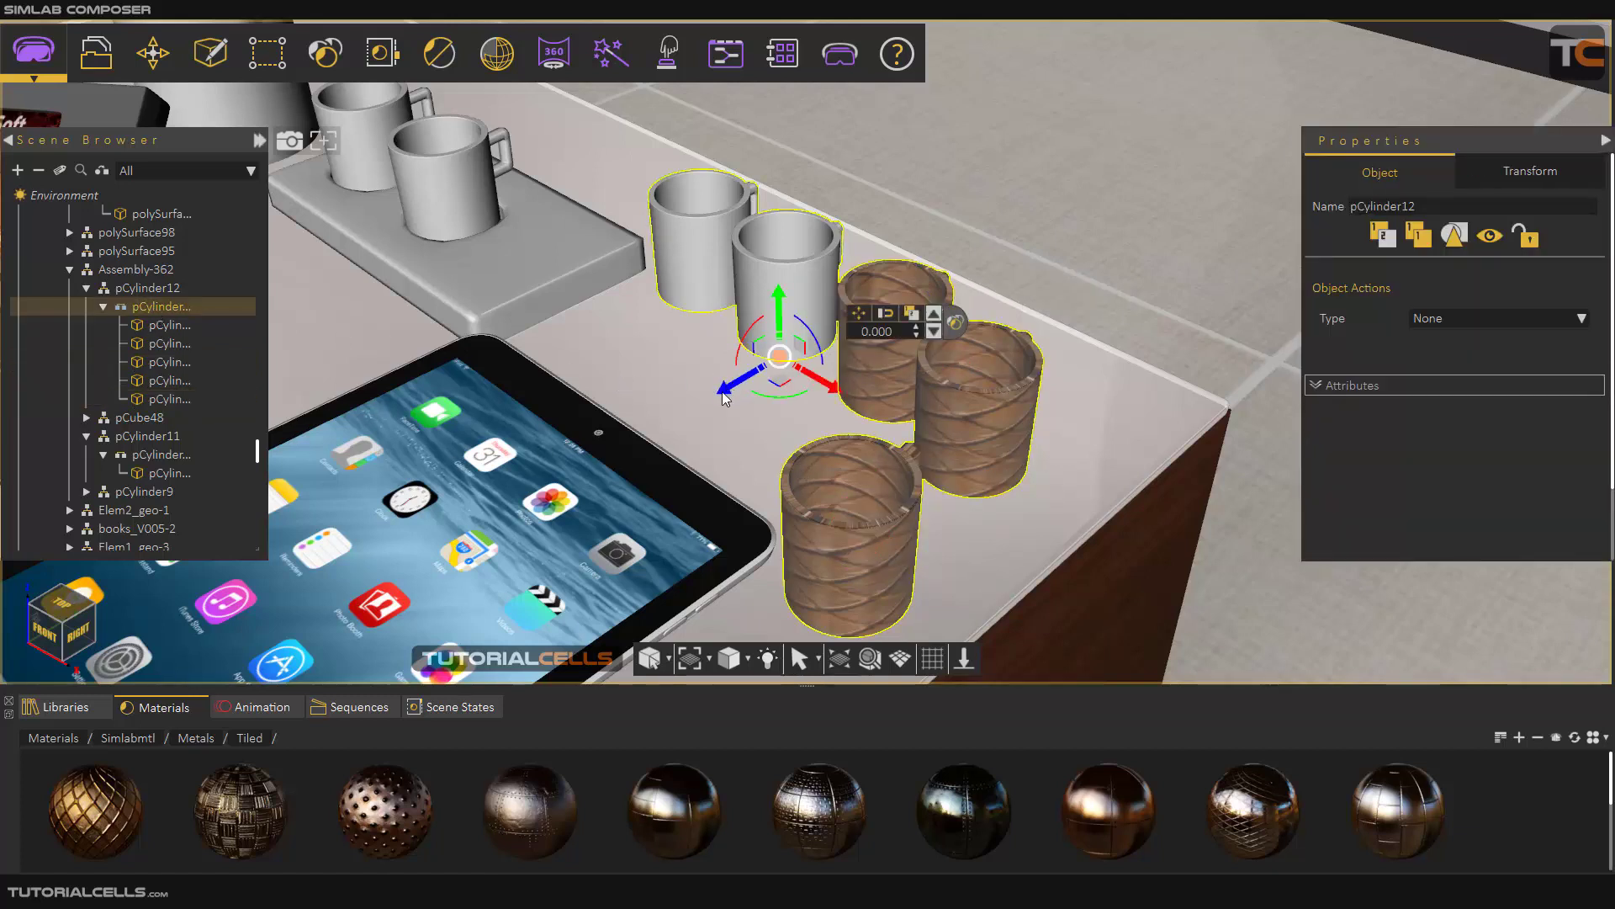
pyautogui.moveTo(723, 394)
pyautogui.mouseDown()
pyautogui.moveTo(684, 415)
pyautogui.moveTo(741, 390)
pyautogui.mouseUp()
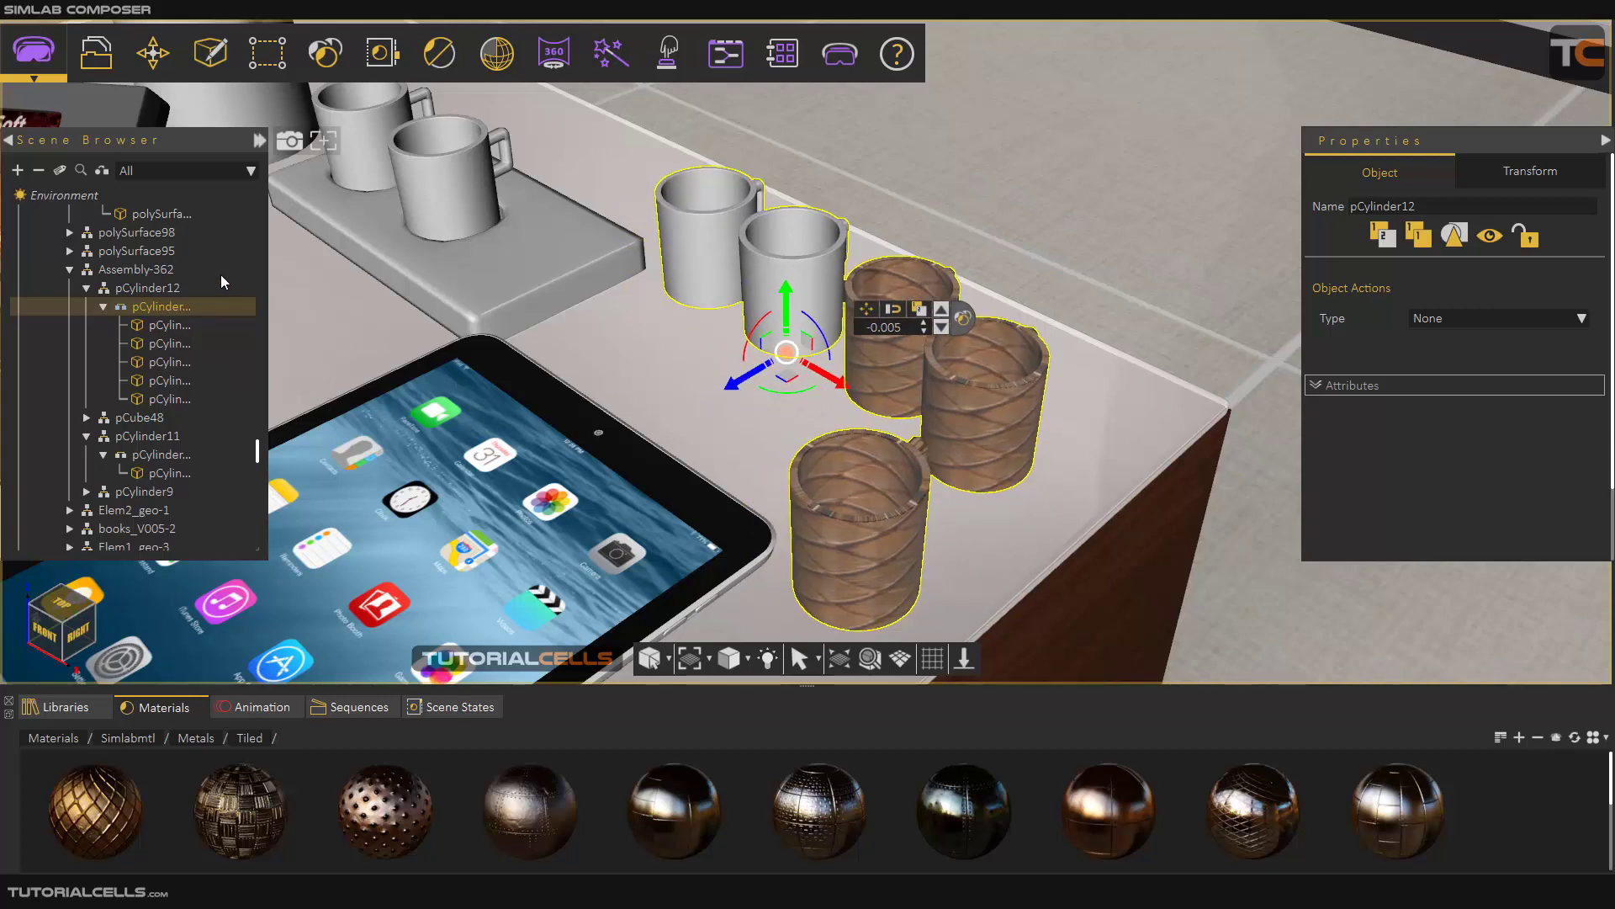
# Reselect the pCylinder12 cup group, view its transform properties, and return to its object properties
pyautogui.click(156, 290)
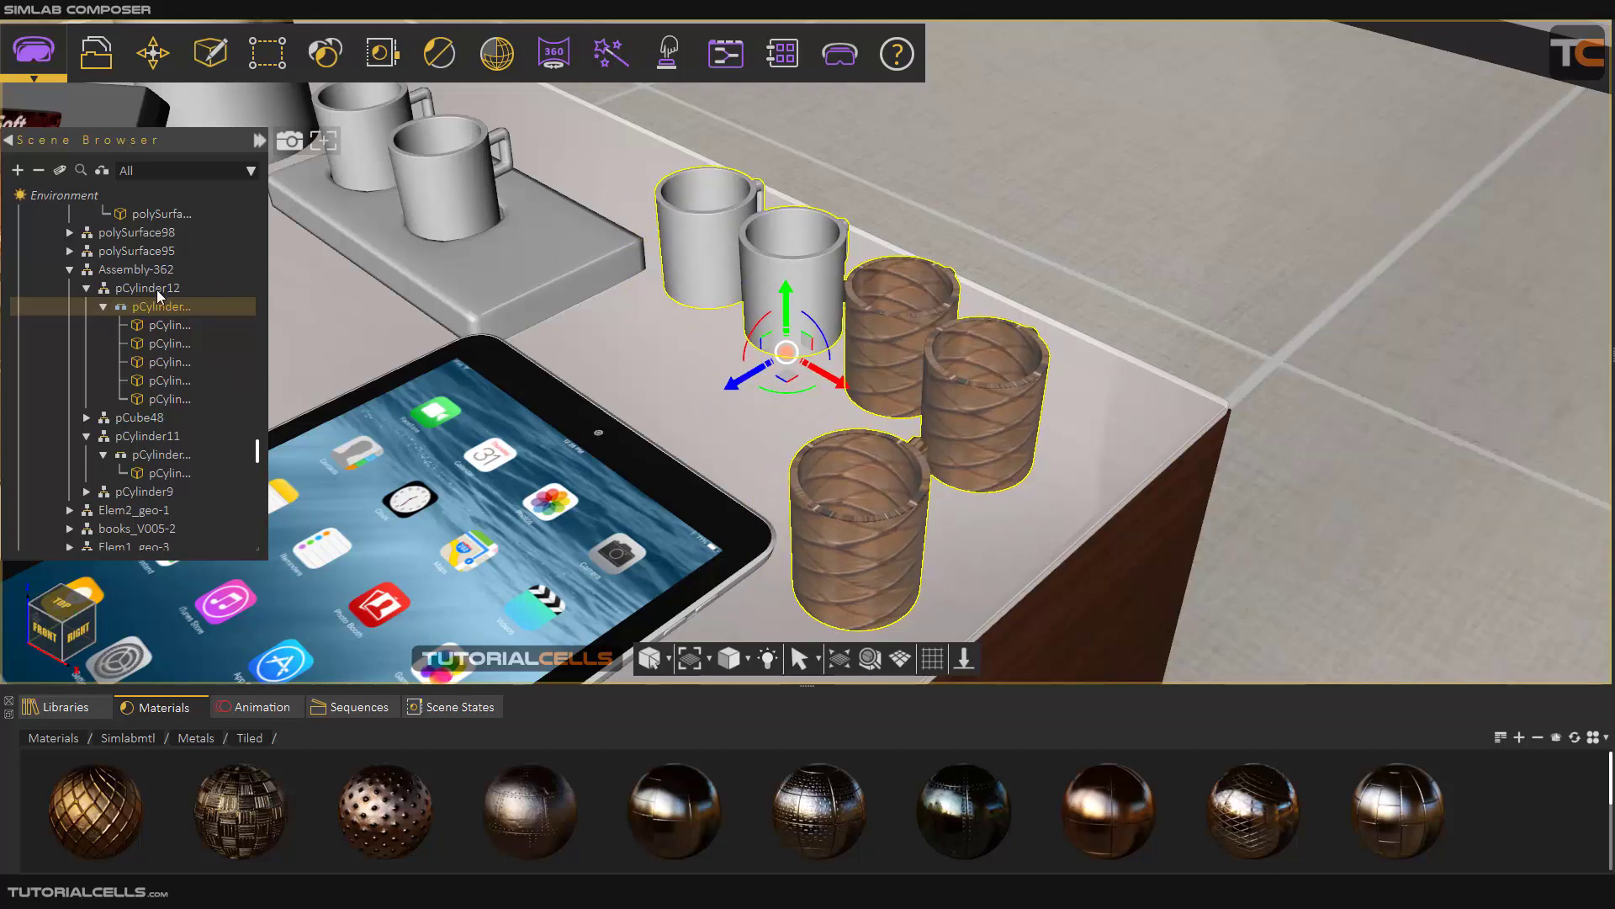
pyautogui.click(160, 306)
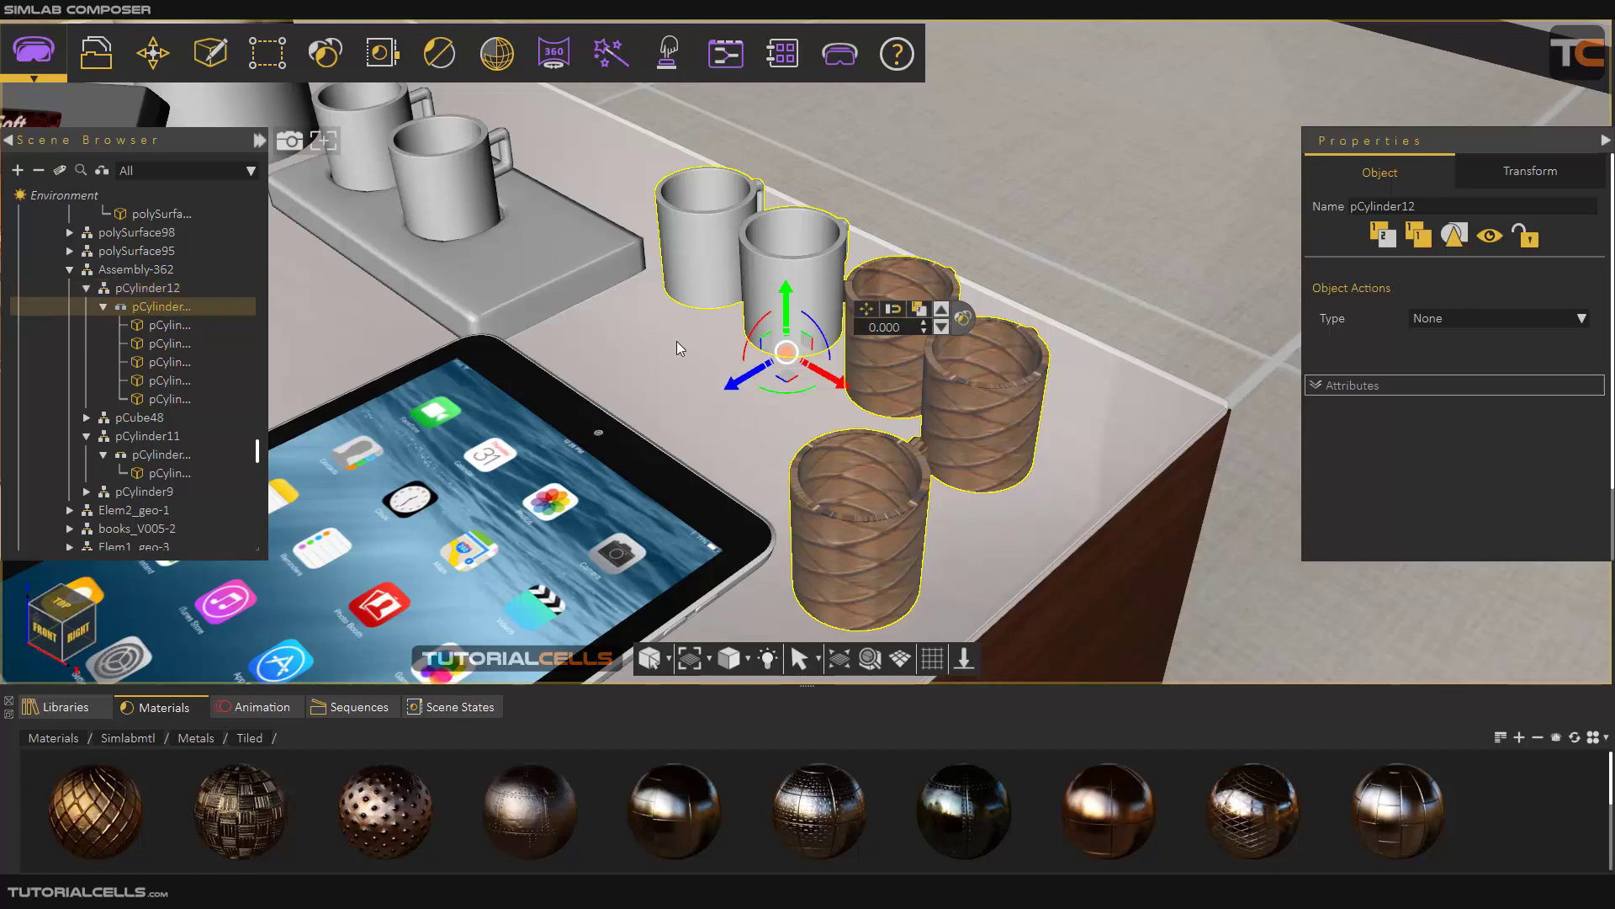
pyautogui.click(1524, 173)
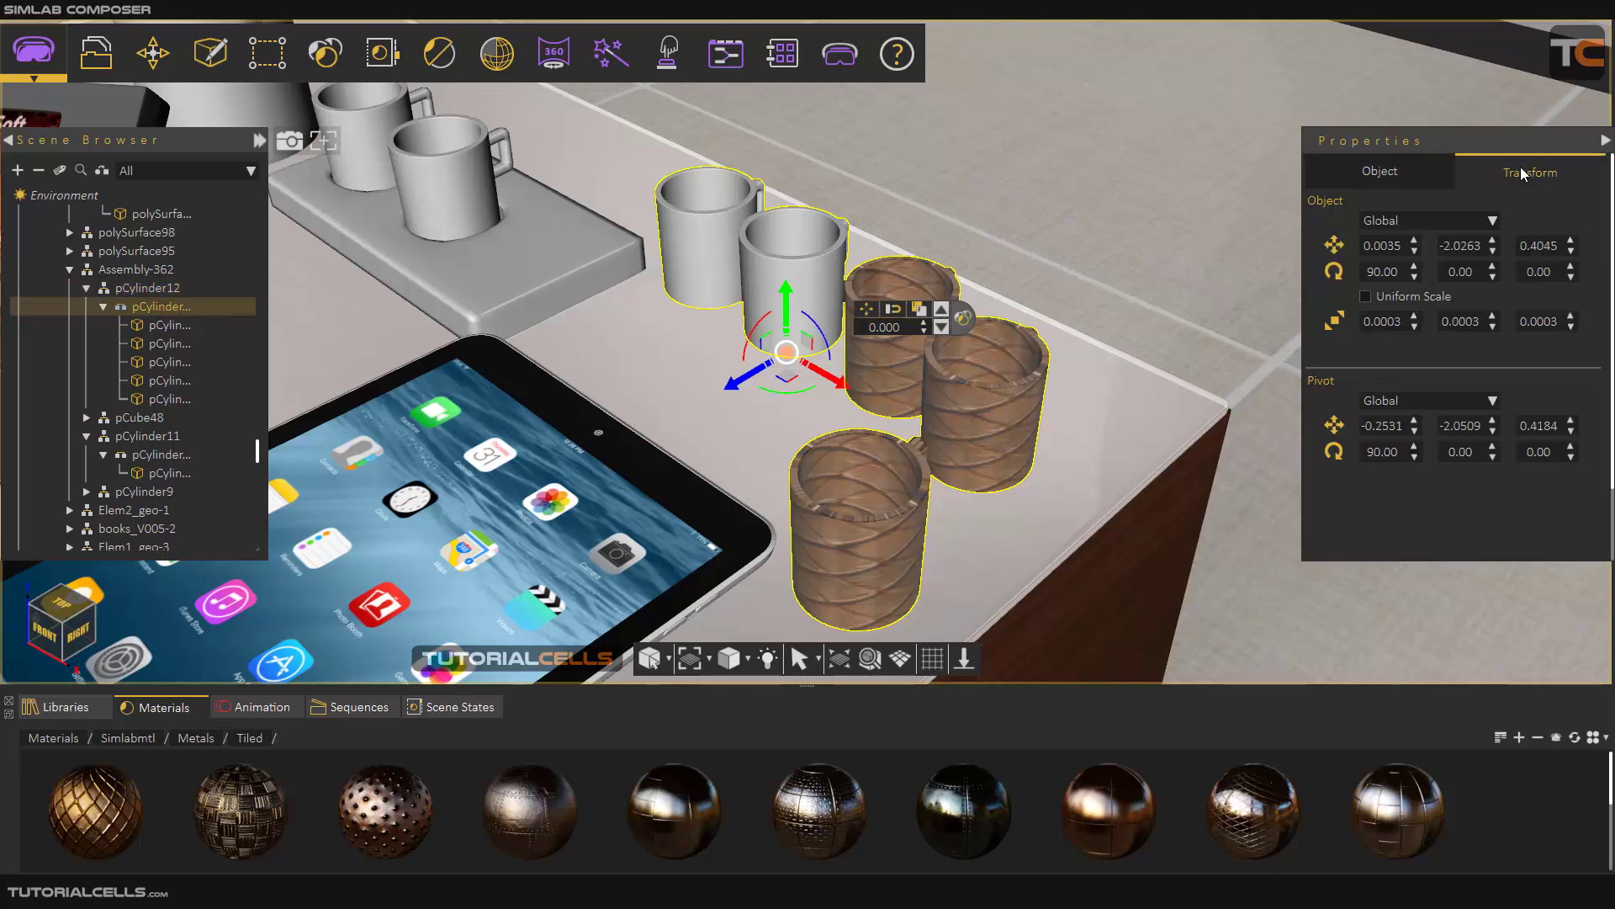
pyautogui.click(1407, 178)
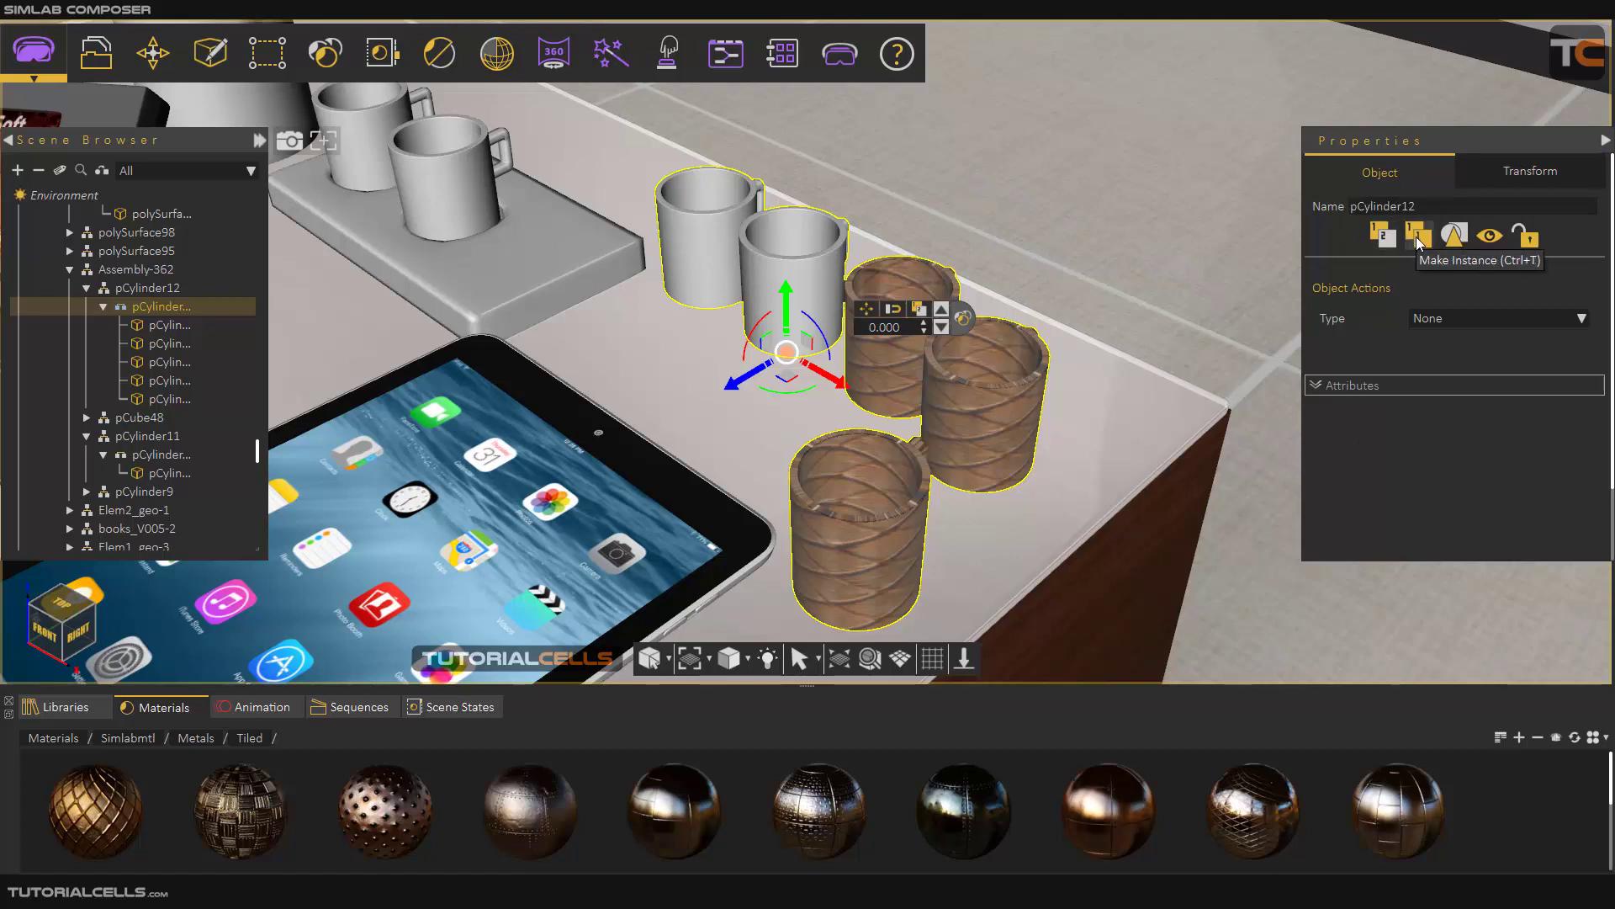
# Try the isolate, visibility and lock toggles on the cup group, restoring each one
pyautogui.click(1460, 240)
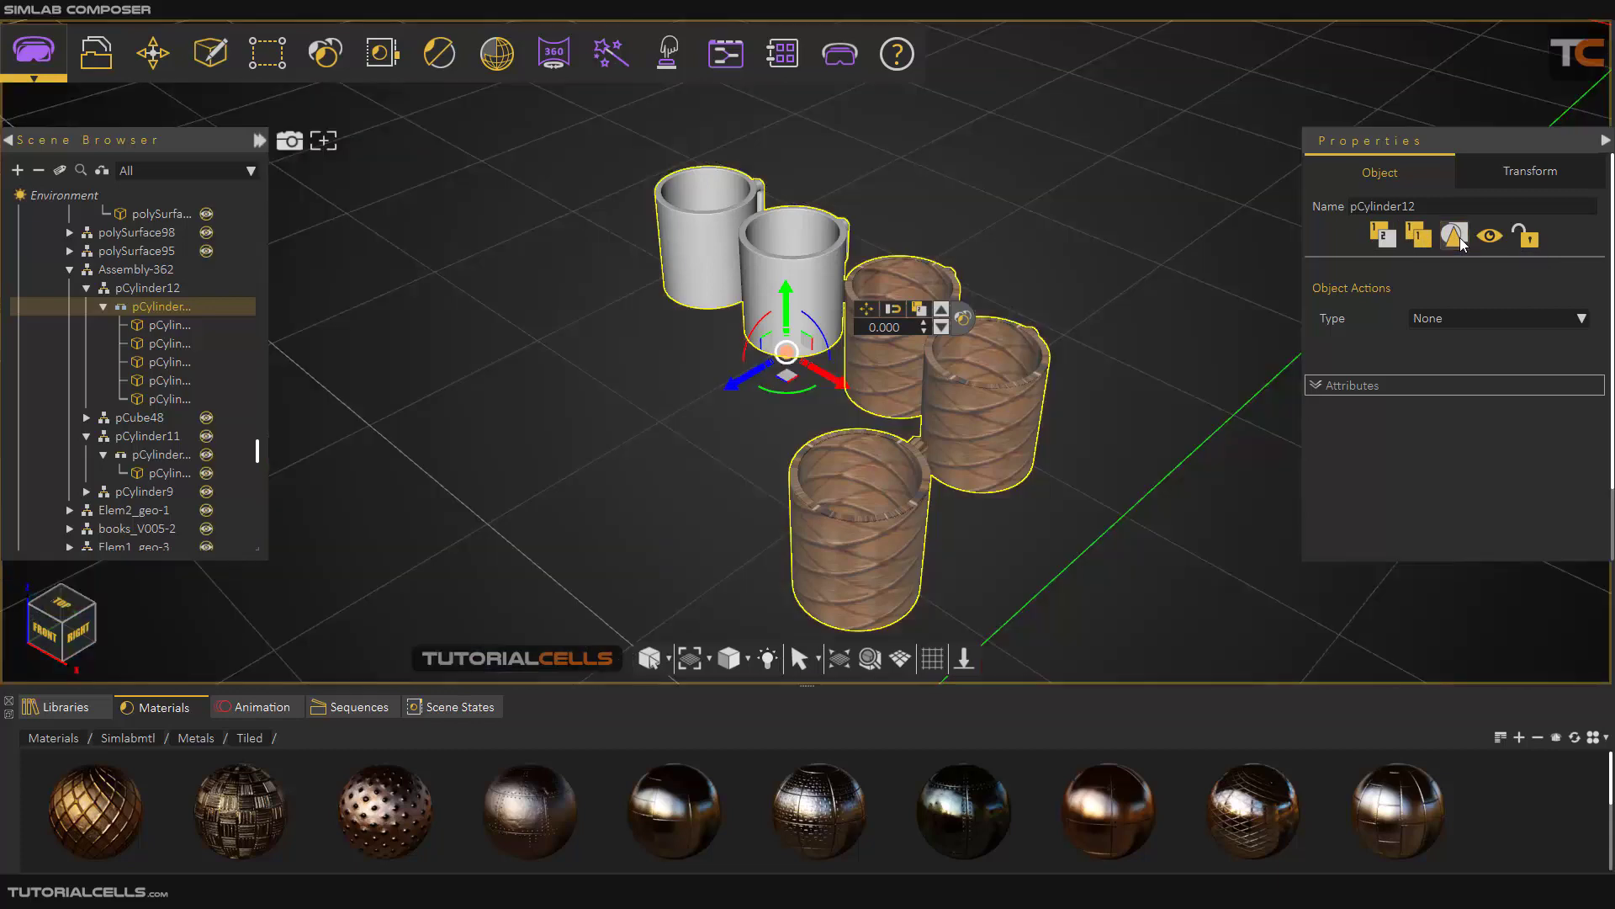
pyautogui.click(1462, 242)
pyautogui.click(1491, 239)
pyautogui.click(1491, 237)
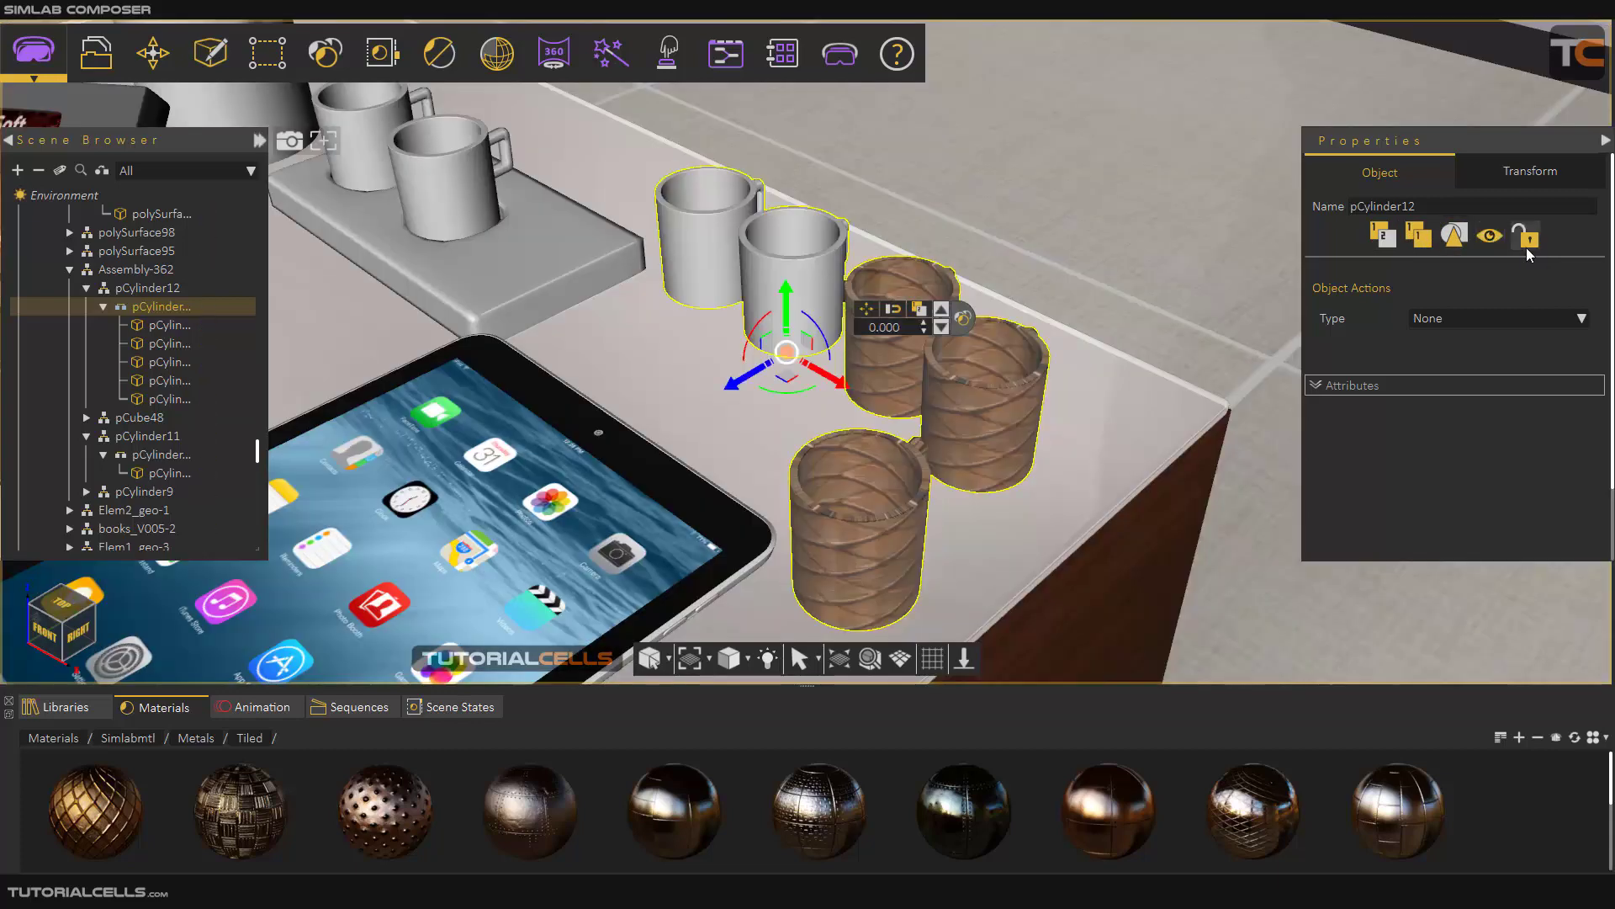
pyautogui.click(1526, 243)
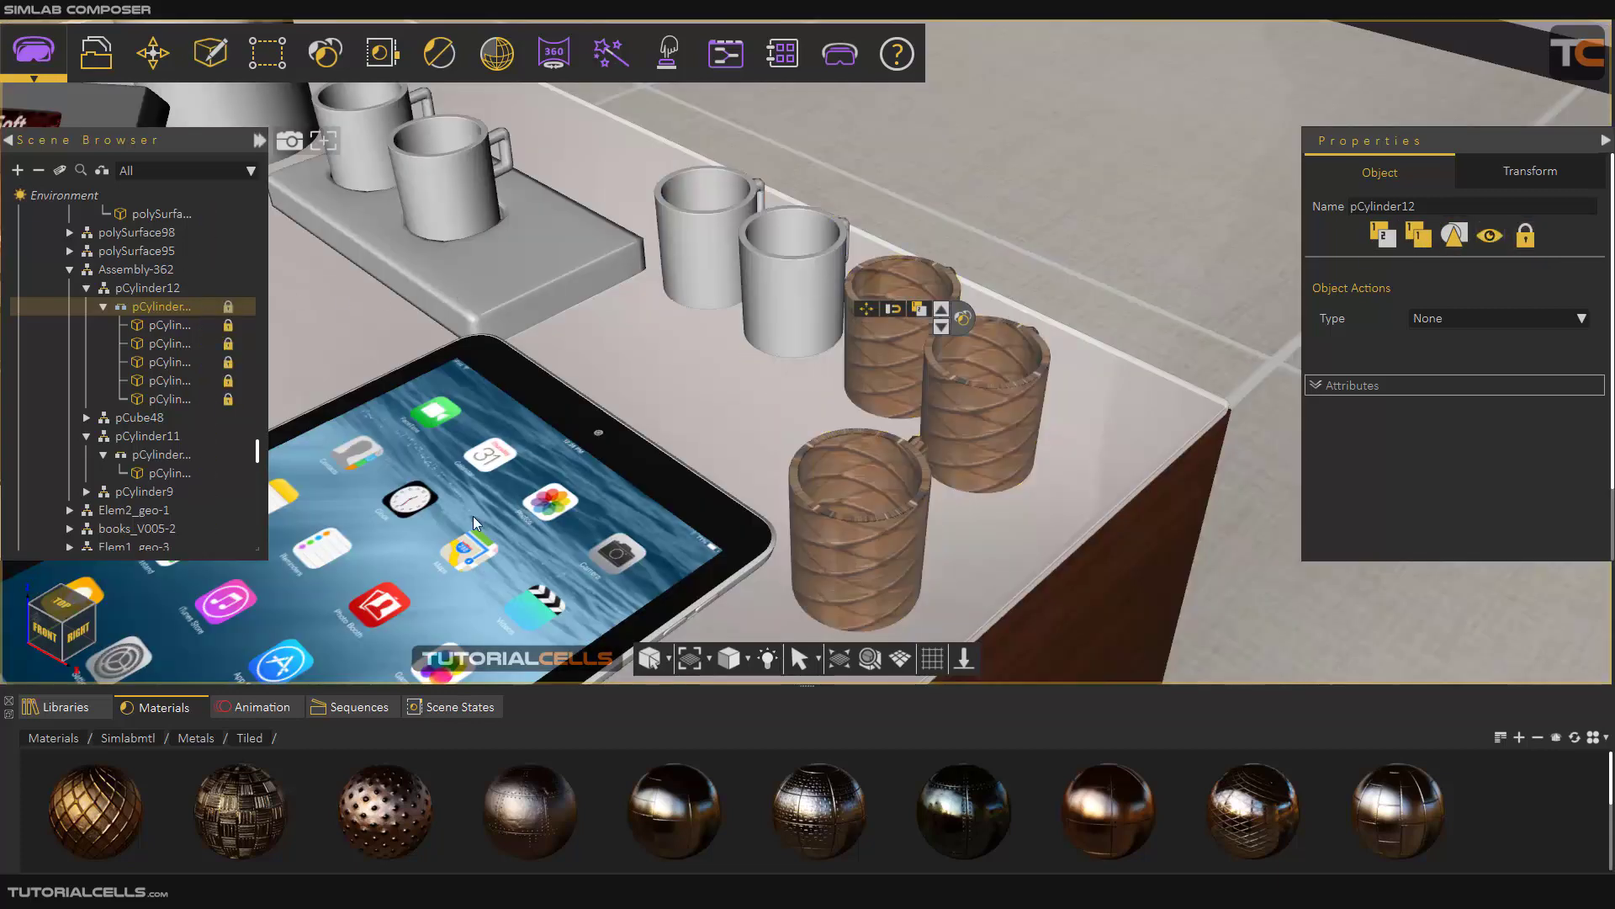
pyautogui.click(1526, 237)
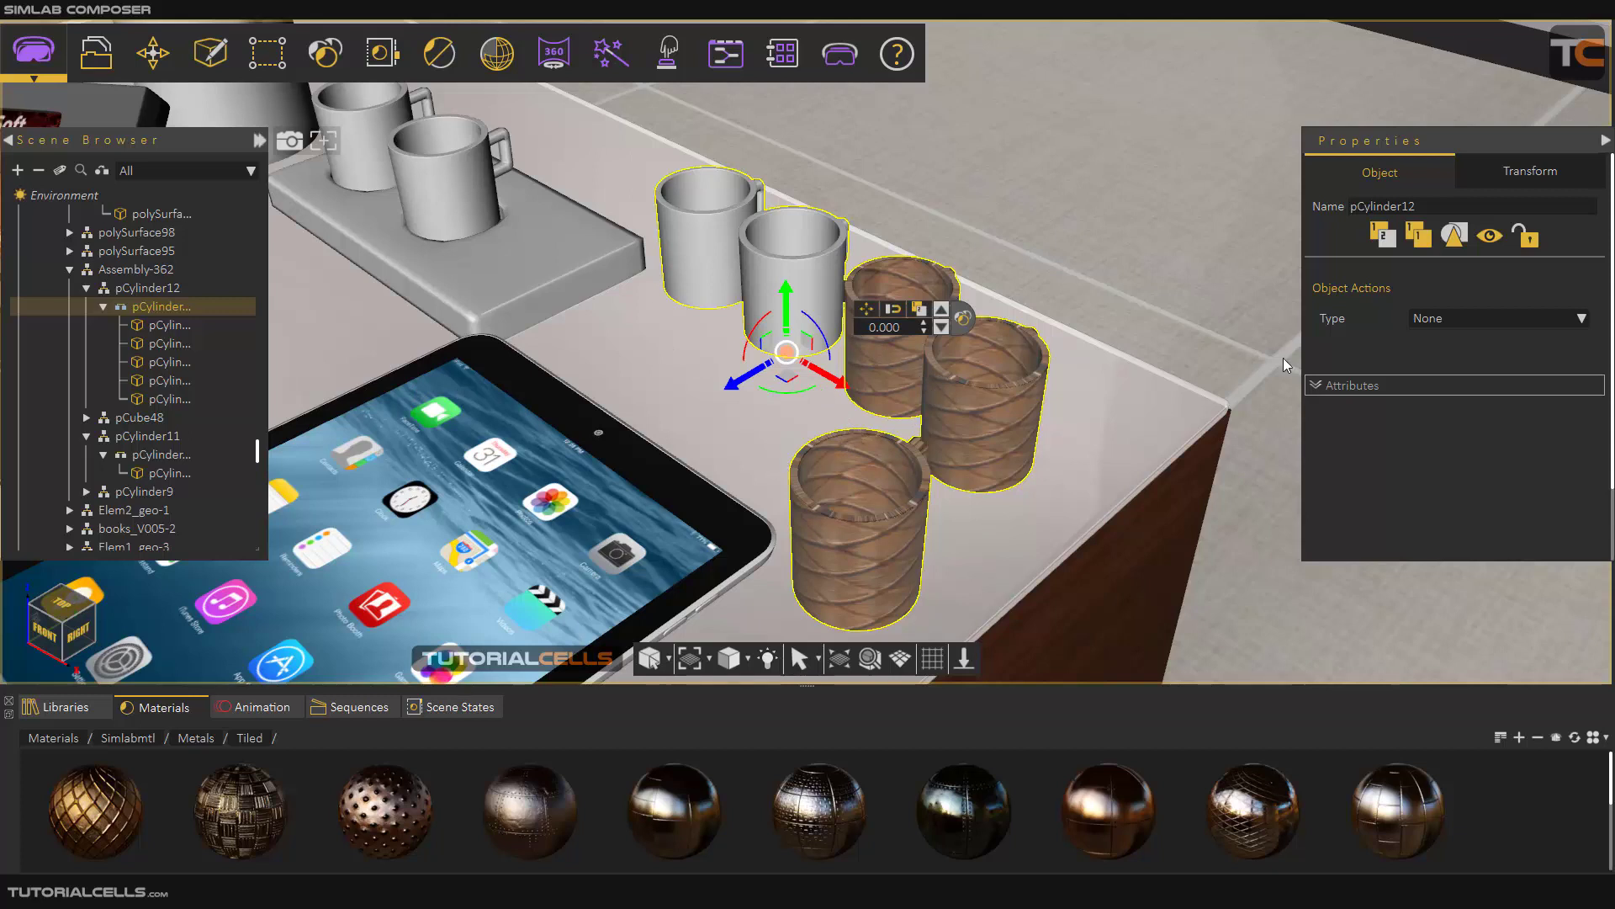
# Examine the object action types available for the cup group and its transform properties
pyautogui.click(1427, 316)
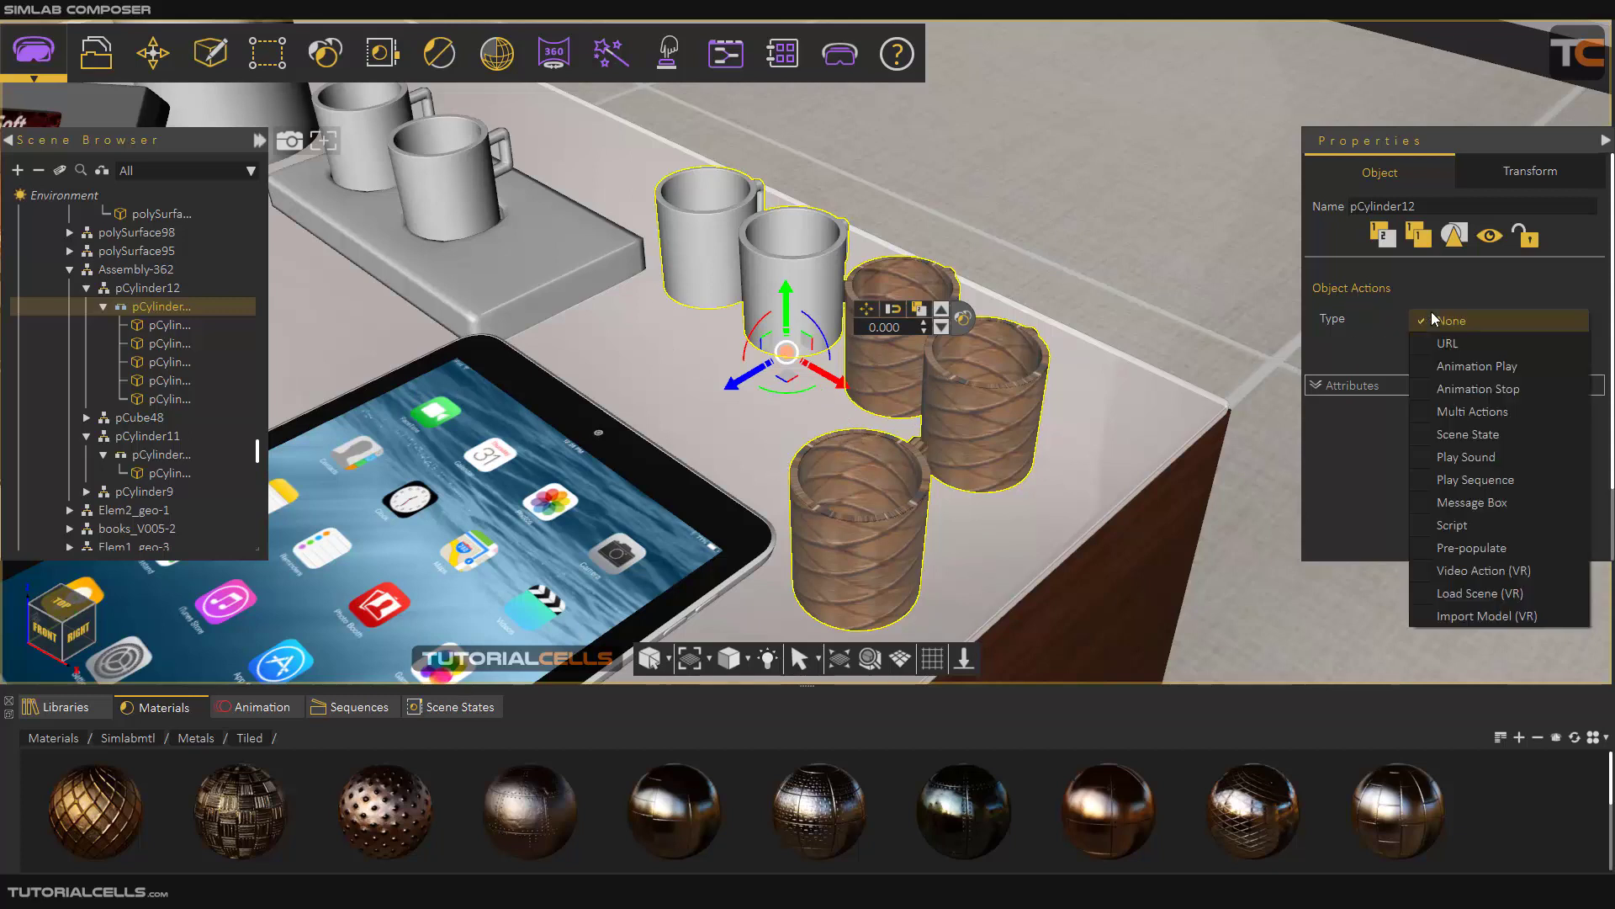
pyautogui.click(1380, 335)
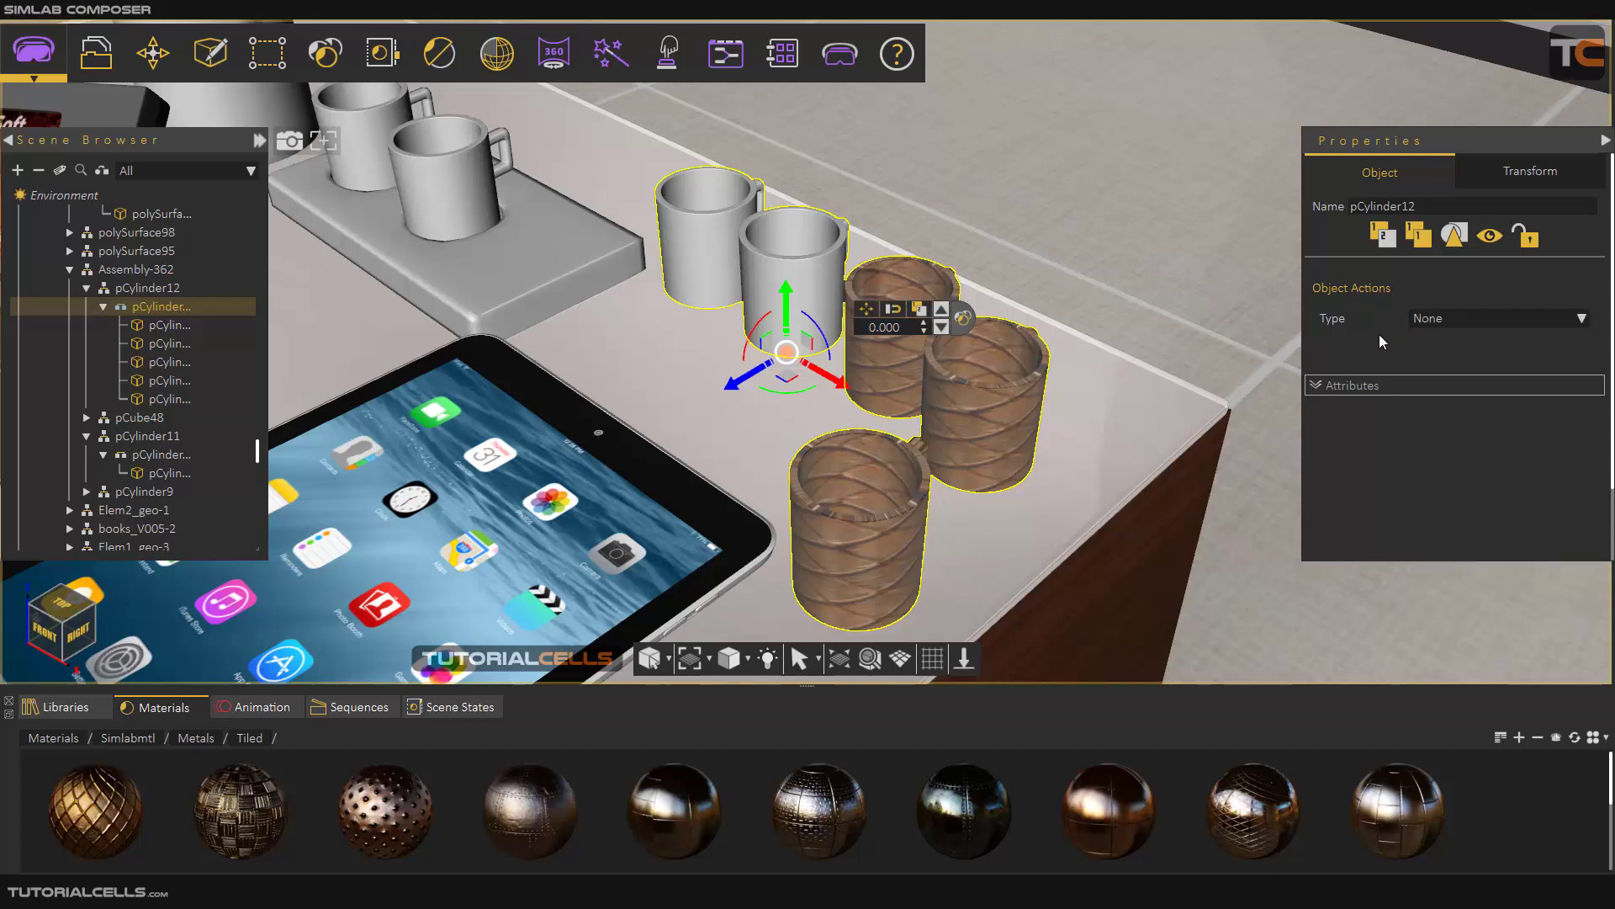
pyautogui.click(1511, 171)
pyautogui.click(1401, 192)
# Show the snap and pivot tools available for the cup group
pyautogui.click(152, 52)
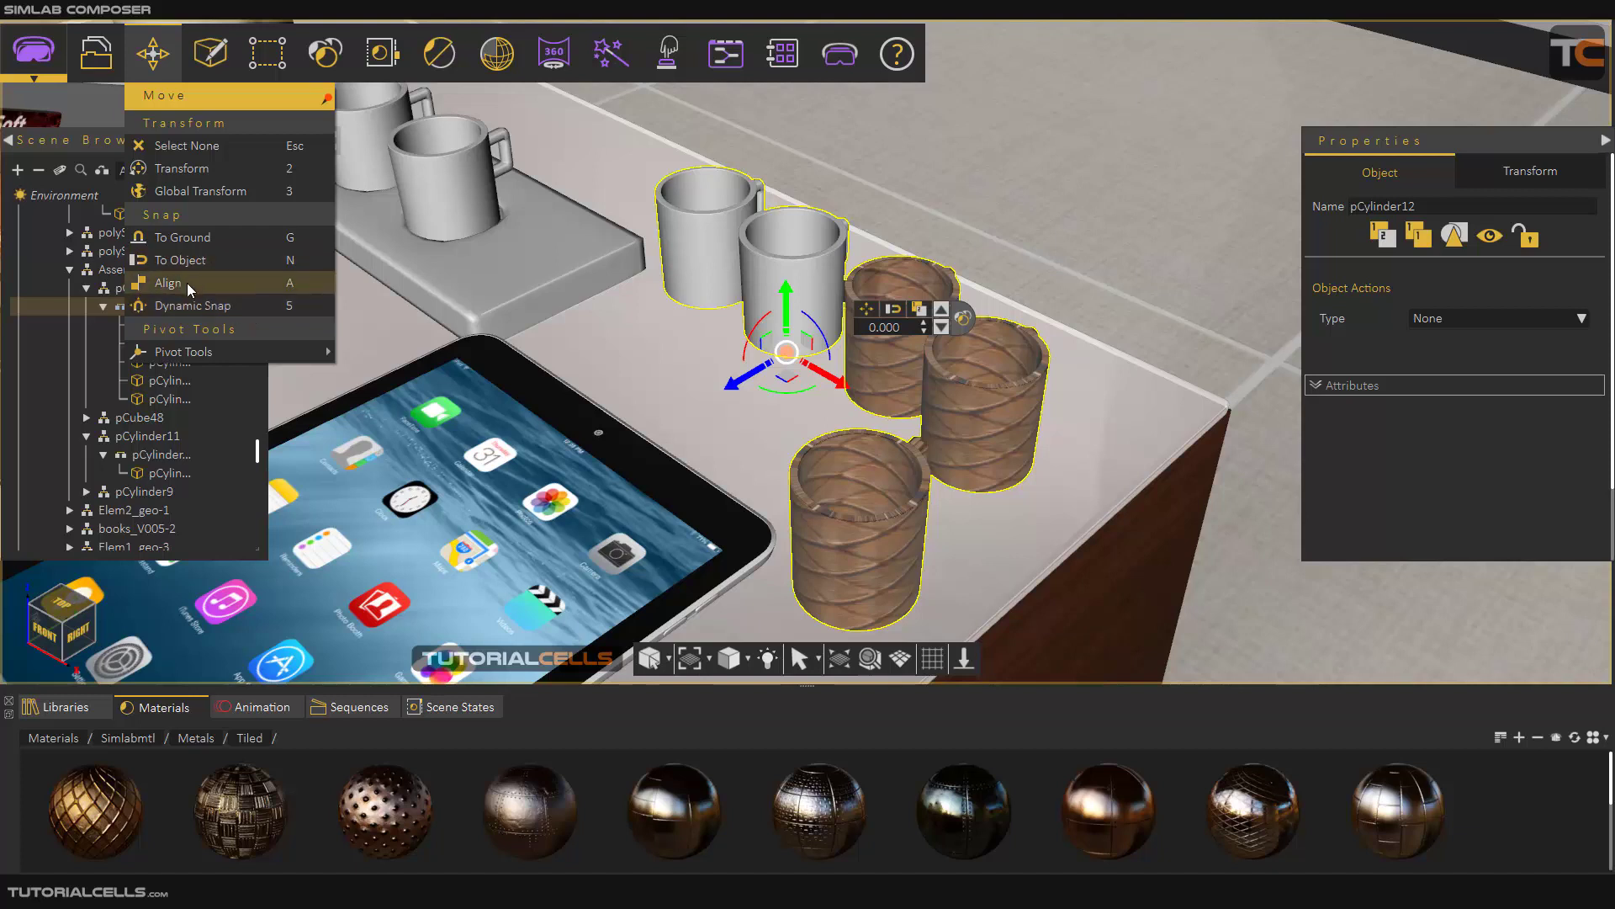
pyautogui.moveTo(179, 352)
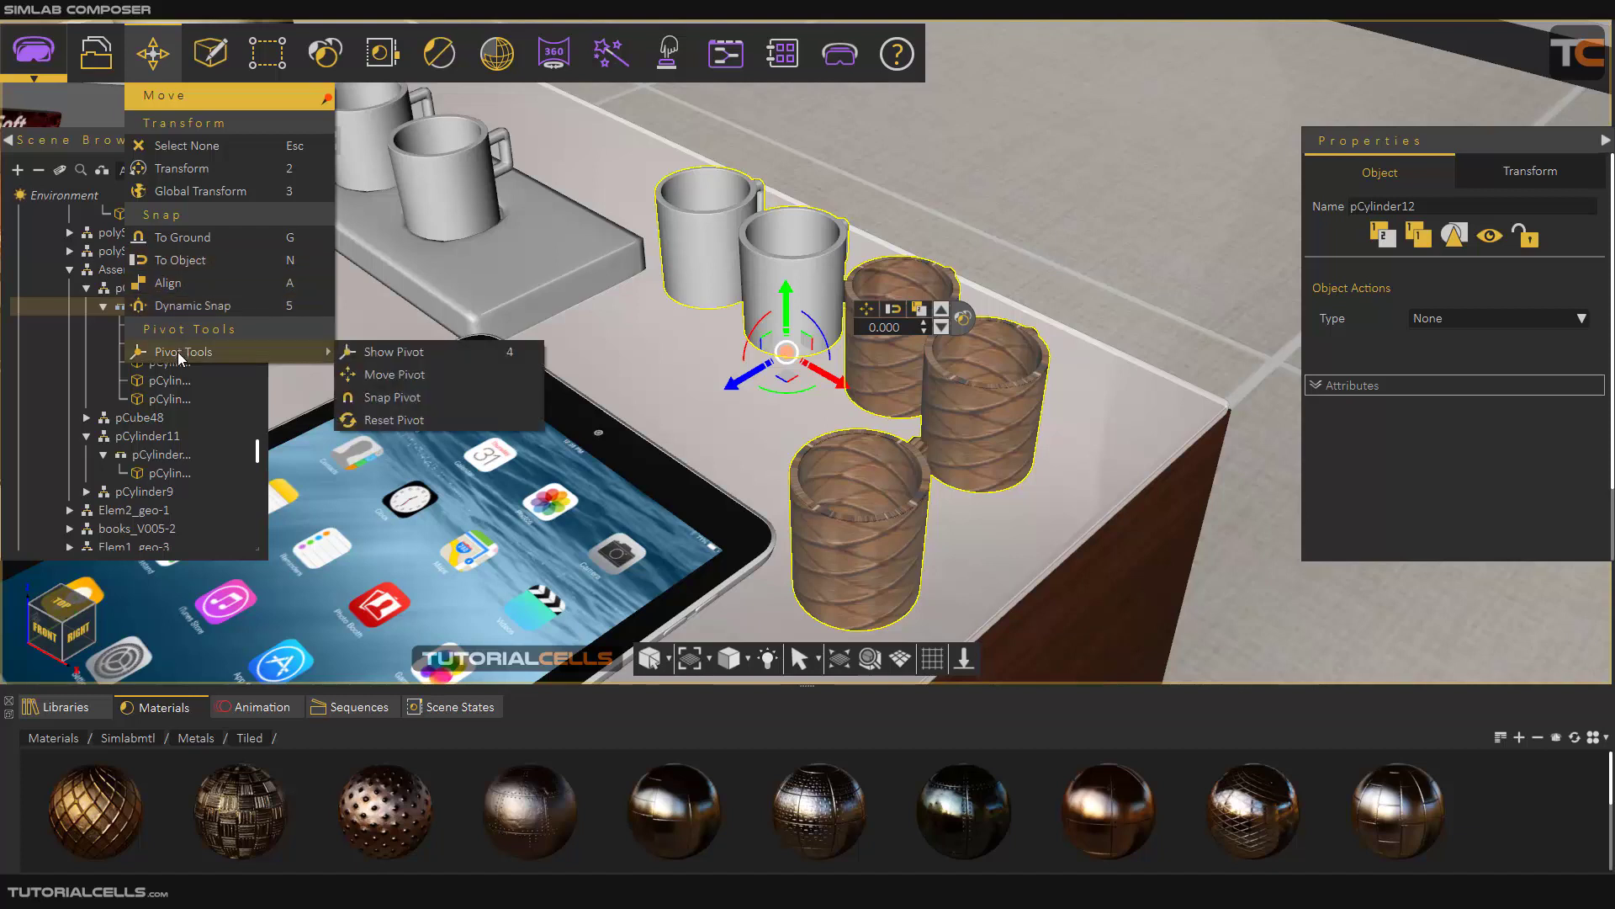